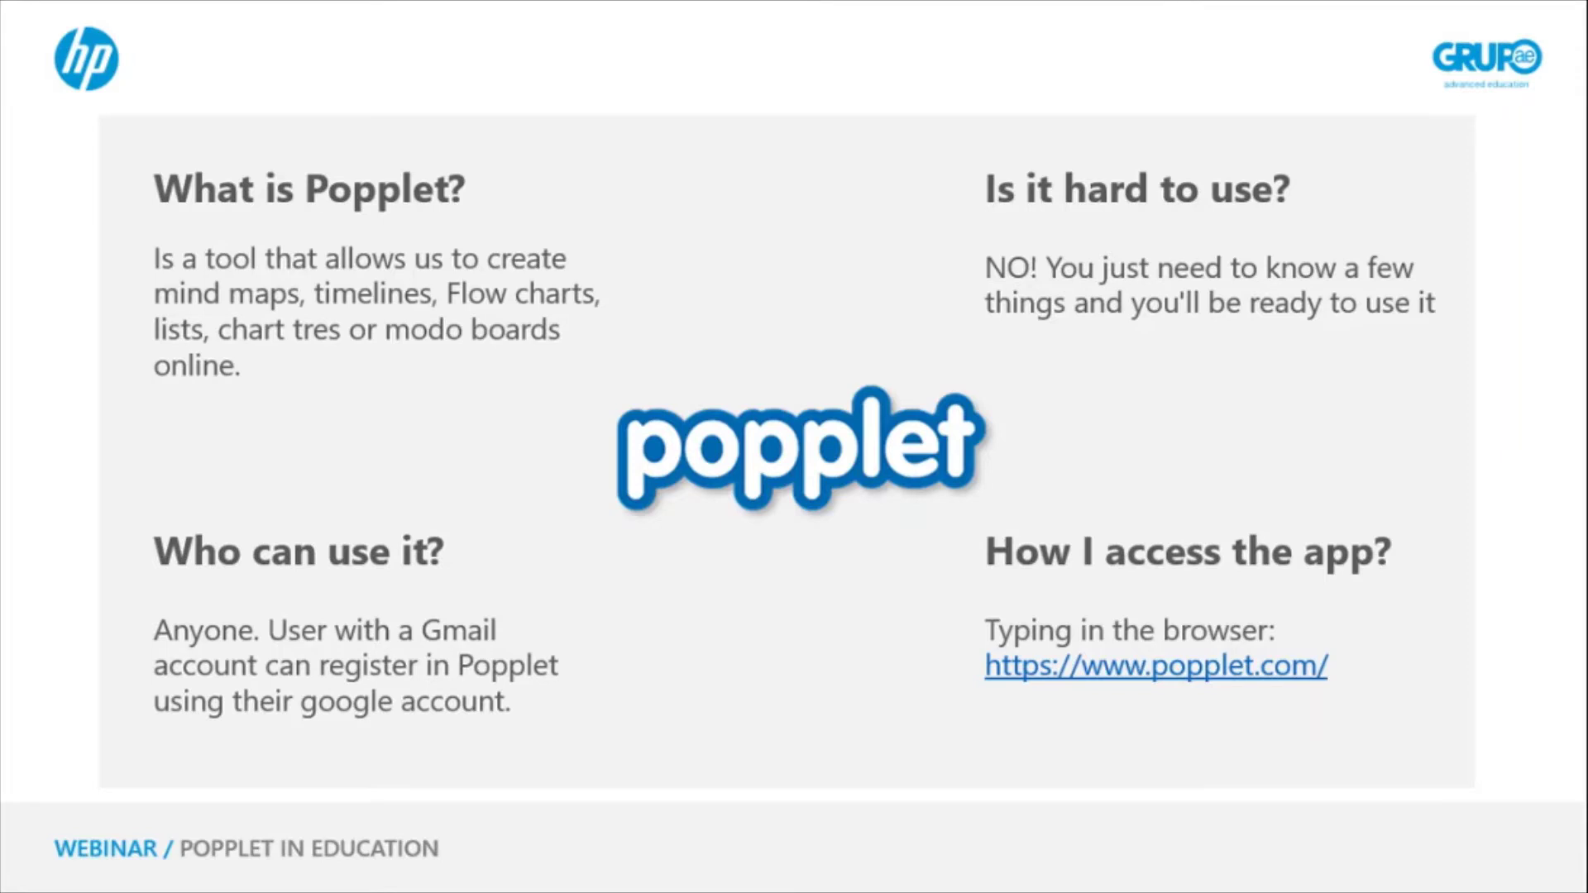
Step: Switch to the Popplet dashboard and look over the pricing page for more popplets
key("alt+Tab")
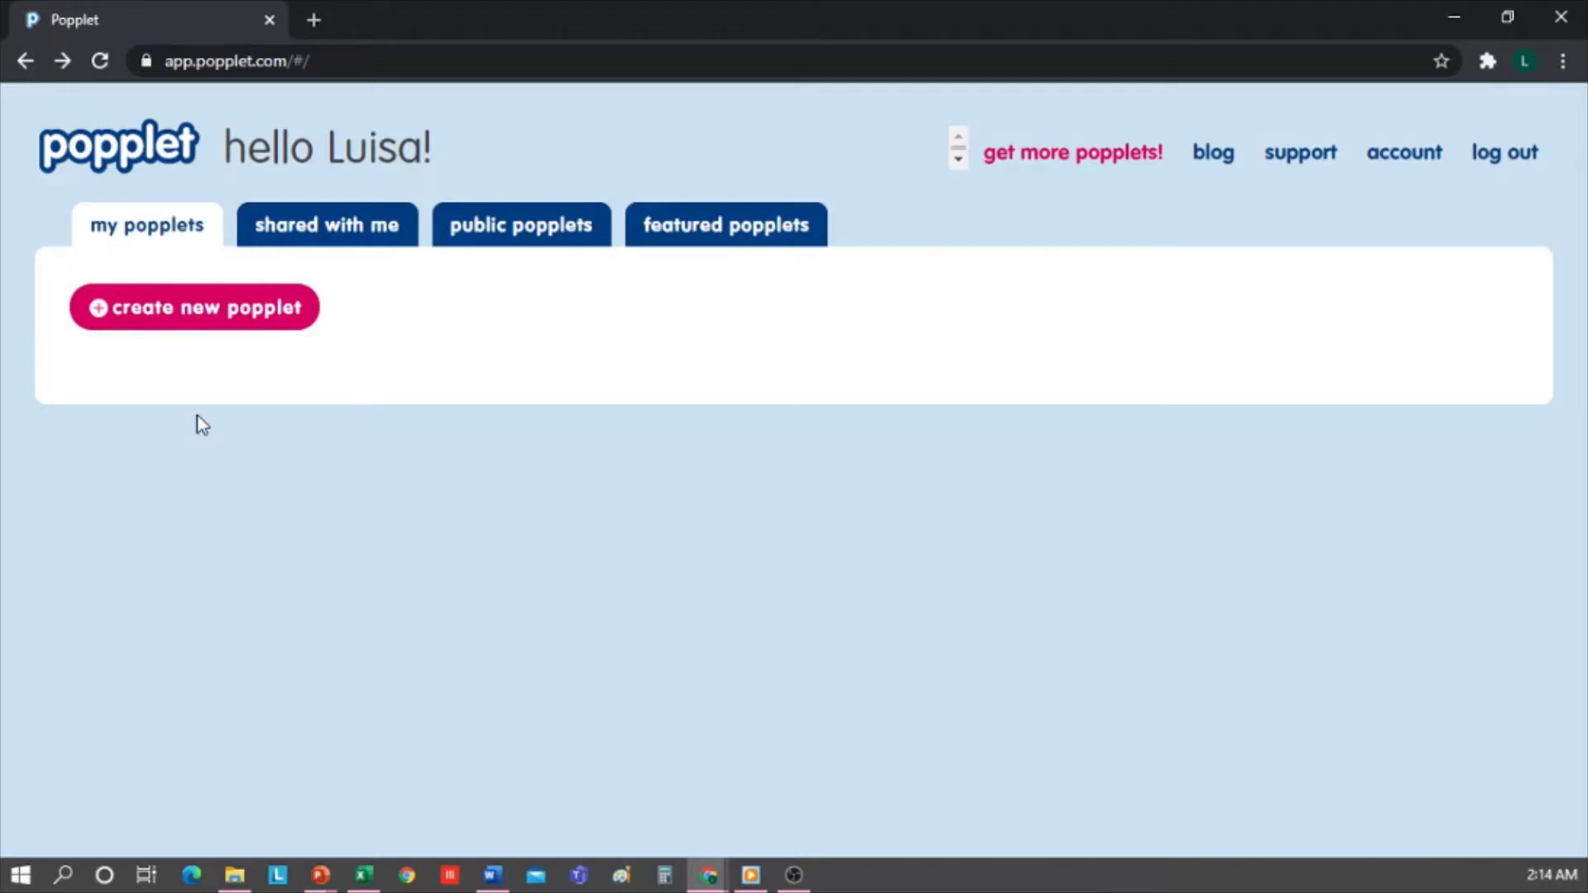
left_click(1076, 162)
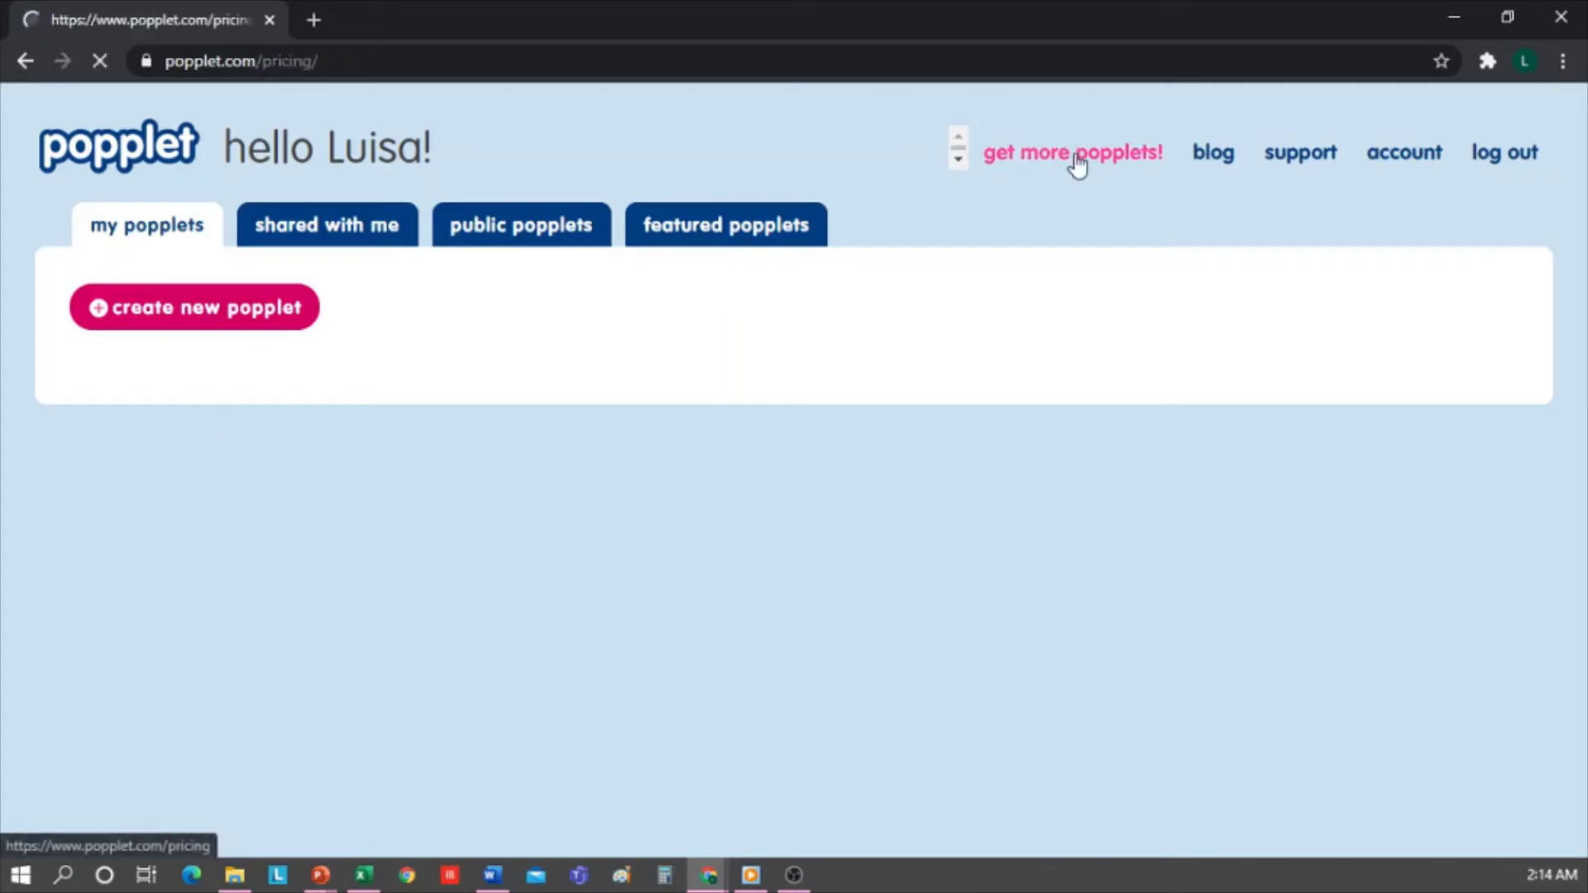
scroll(739, 586, "down", 1)
scroll(739, 586, "down", 10)
scroll(558, 445, "down", 10)
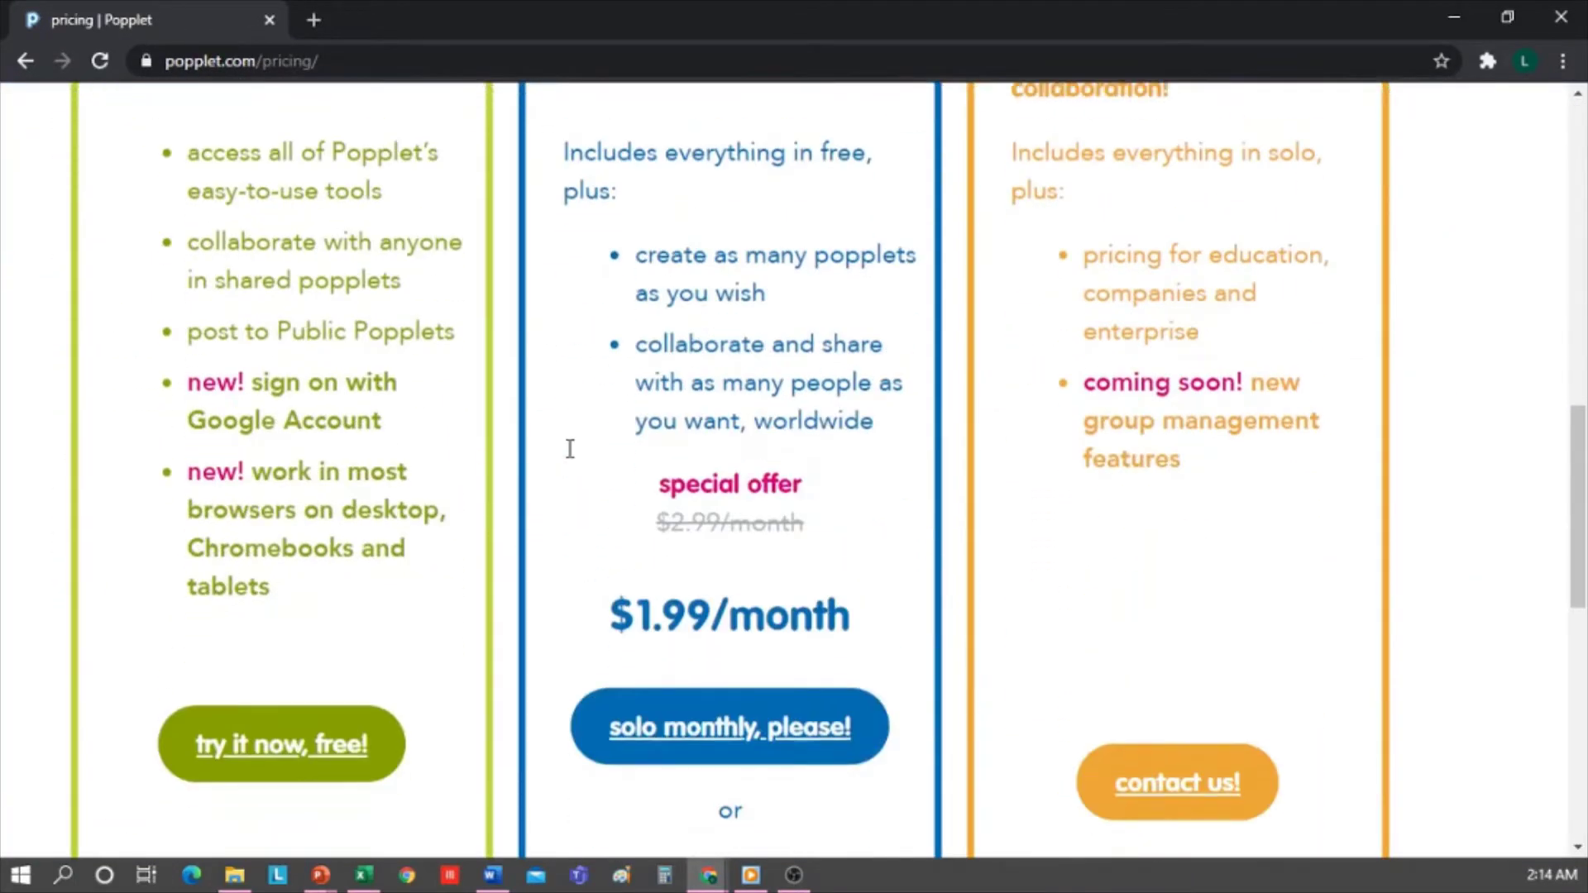
scroll(554, 430, "up", 15)
Step: Return to the dashboard and browse the shared, public and featured popplet collections
left_click(26, 61)
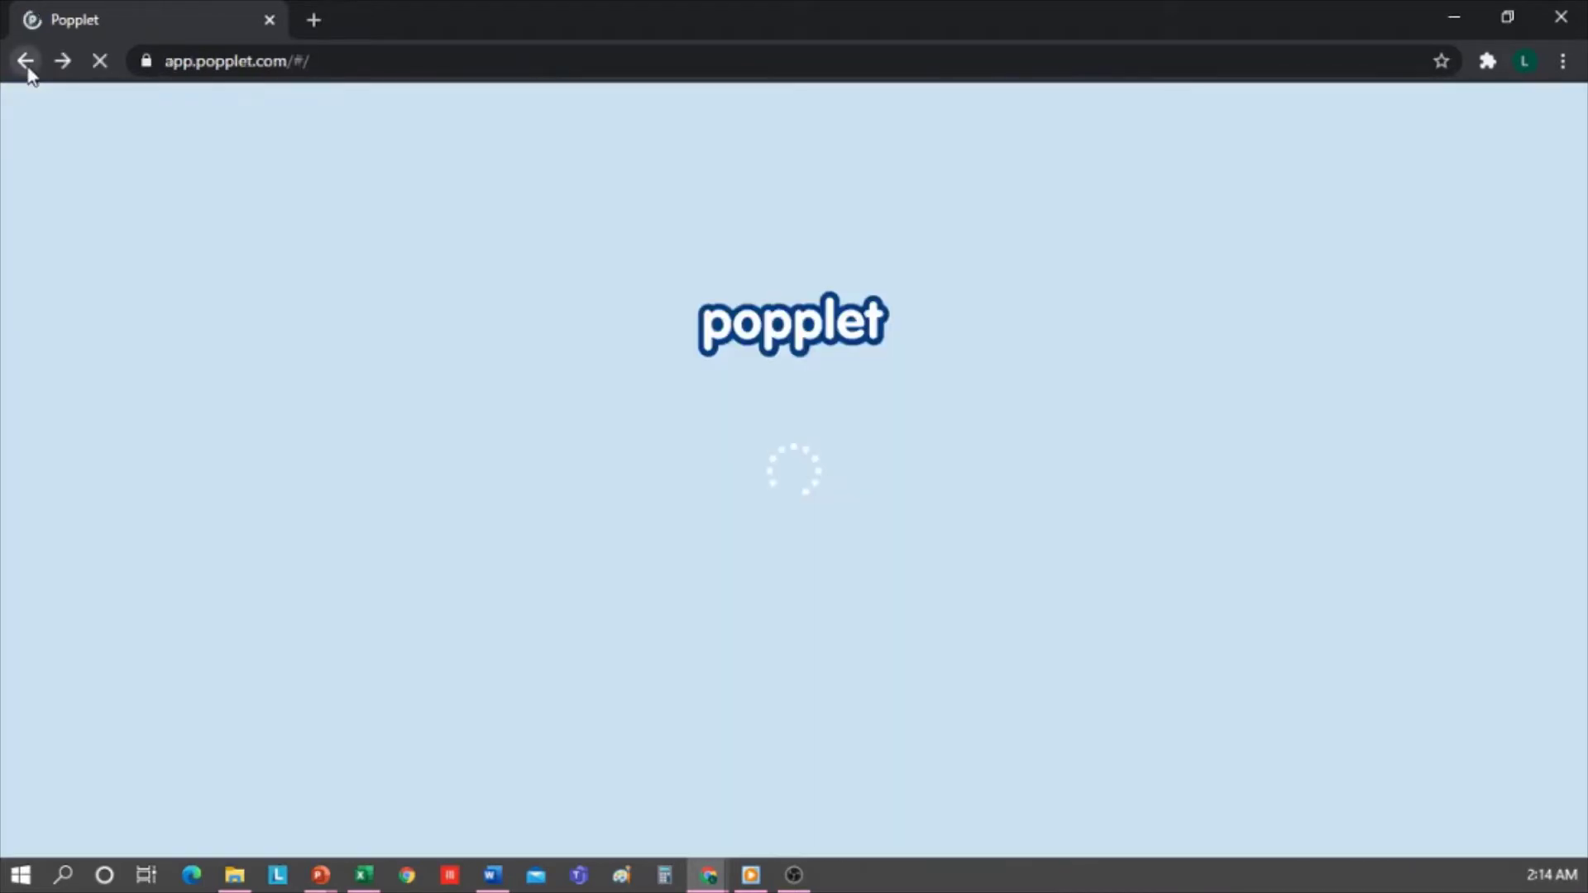
left_click(359, 227)
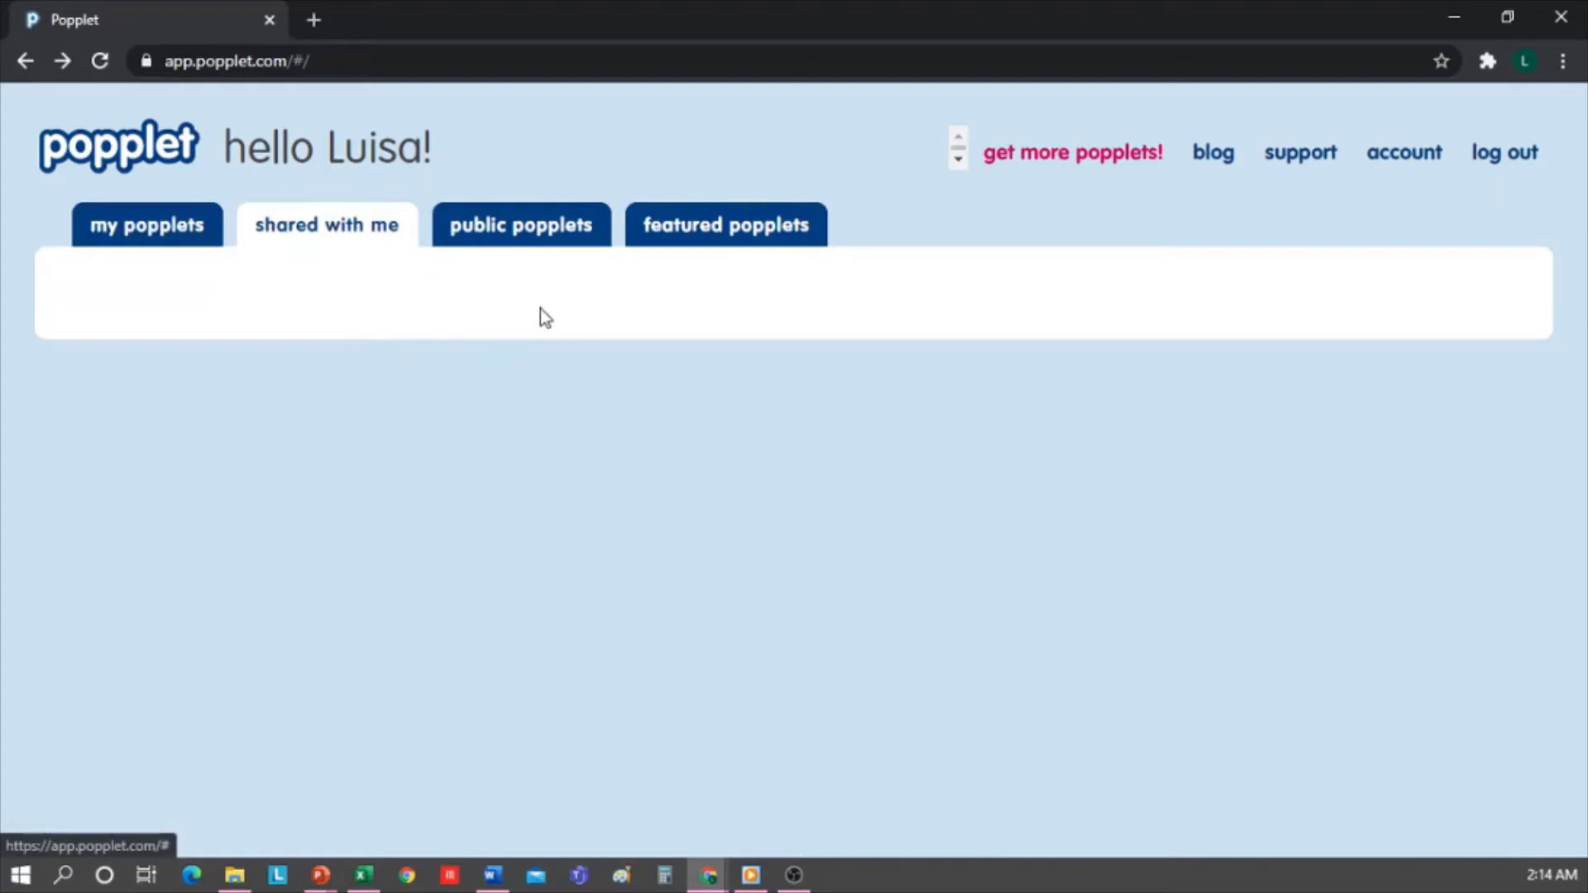
left_click(545, 240)
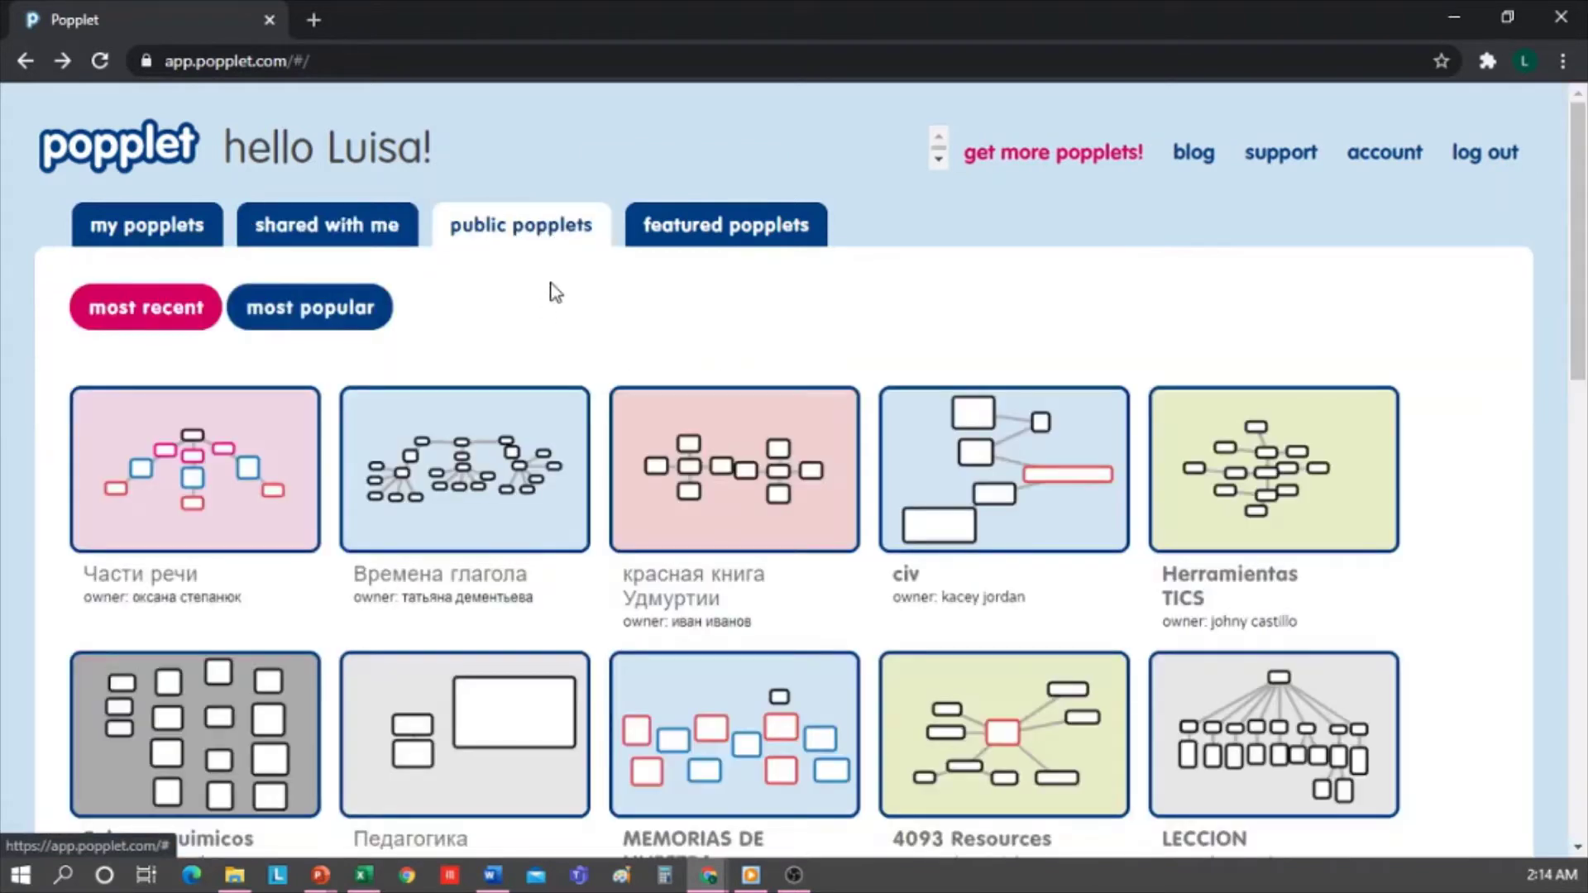
scroll(486, 318, "down", 2)
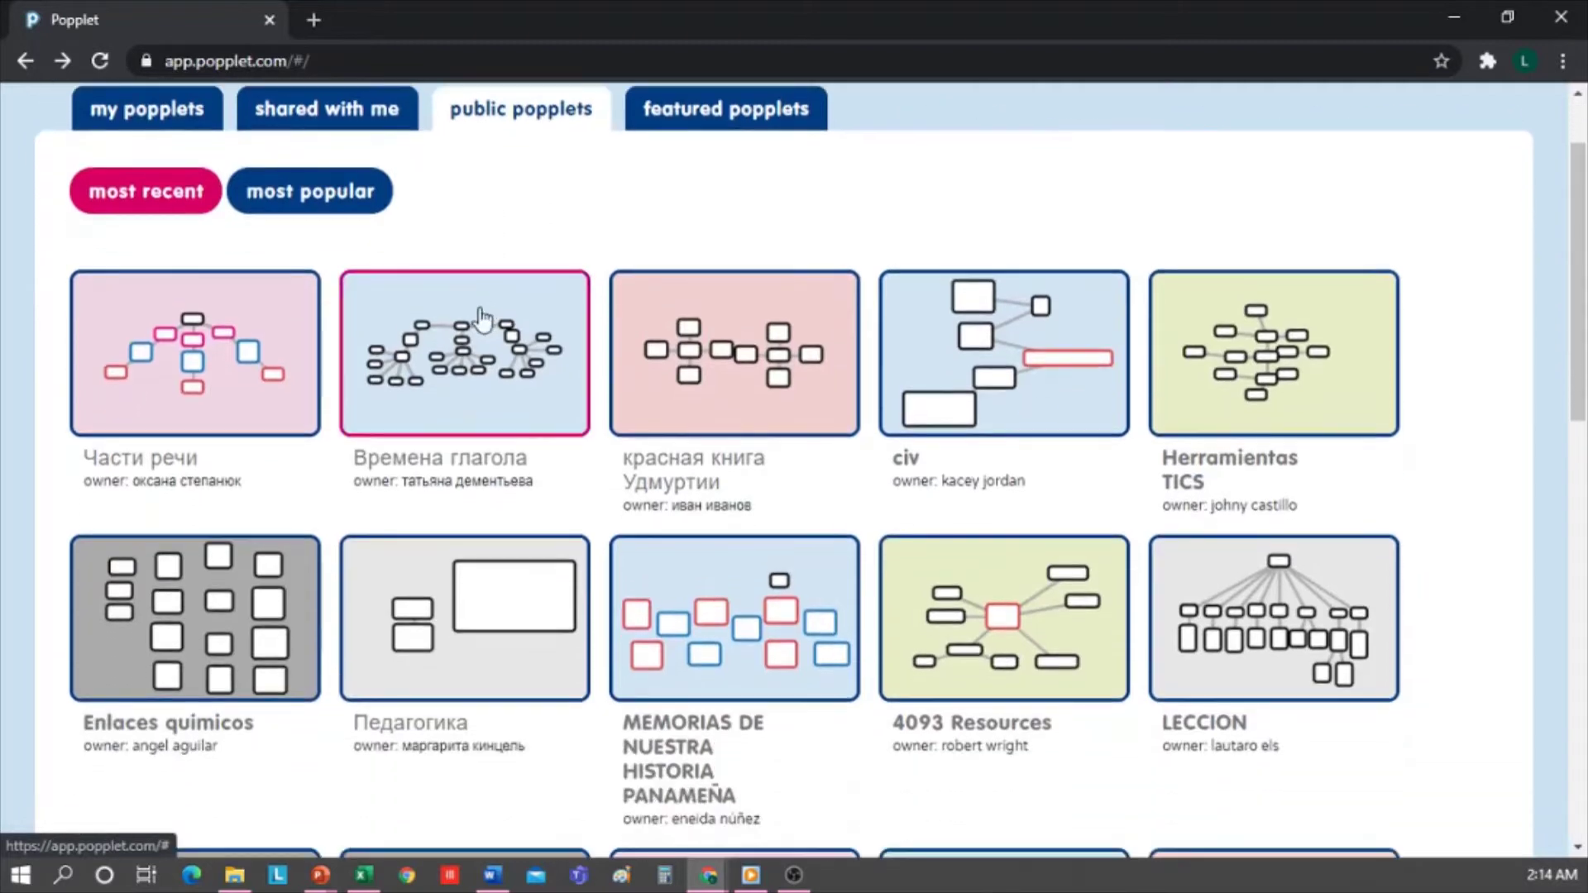
left_click(787, 110)
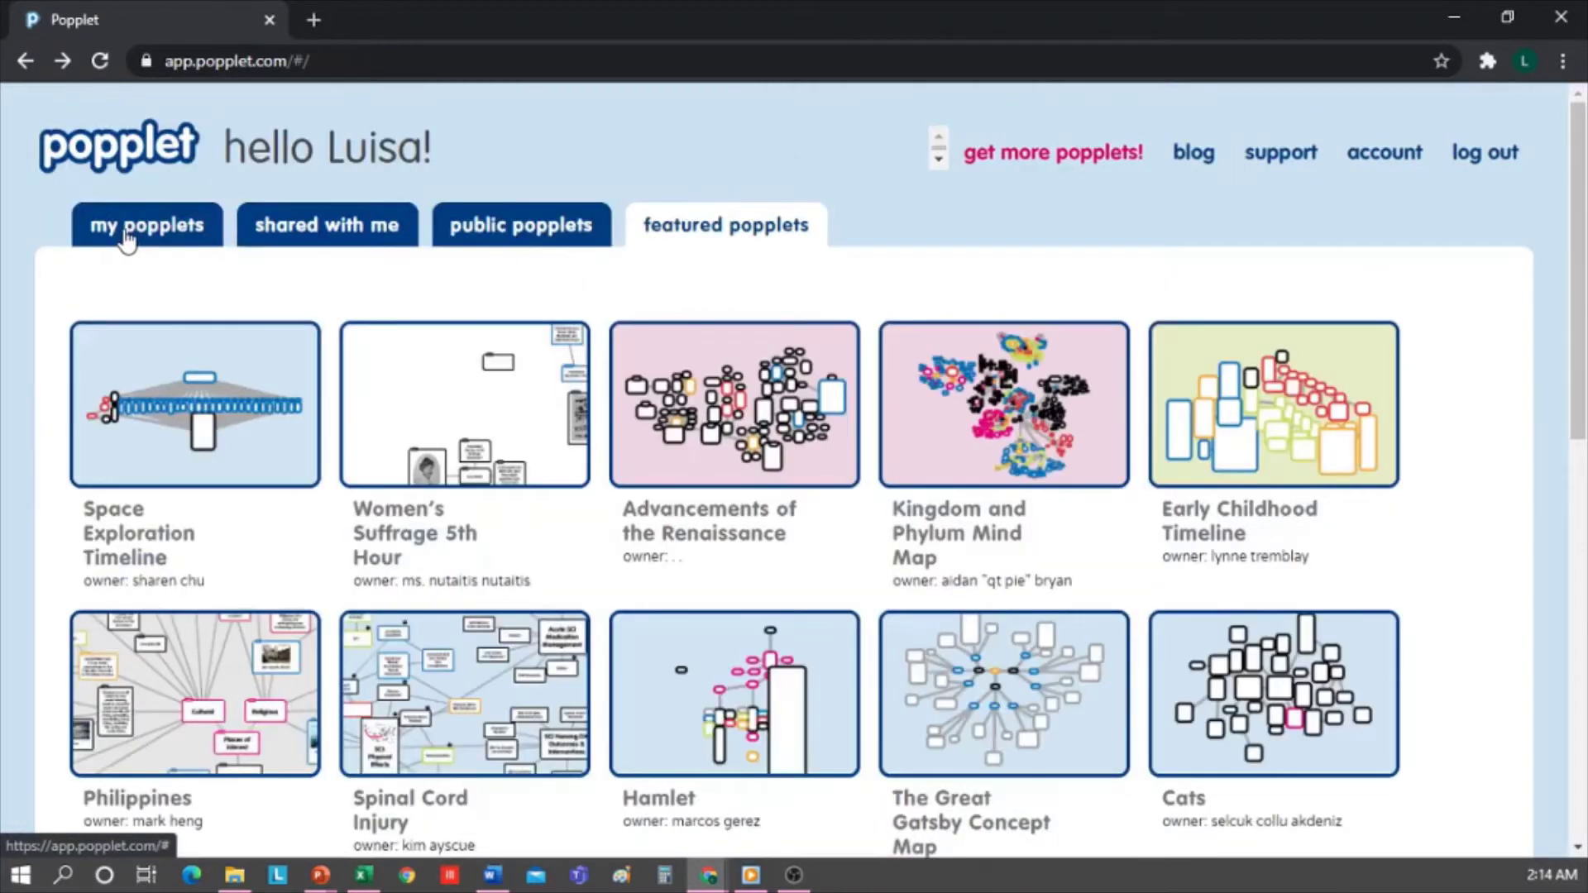
Step: From My Popplets, create a board named 'Prehistory' with the light blue colour
left_click(126, 236)
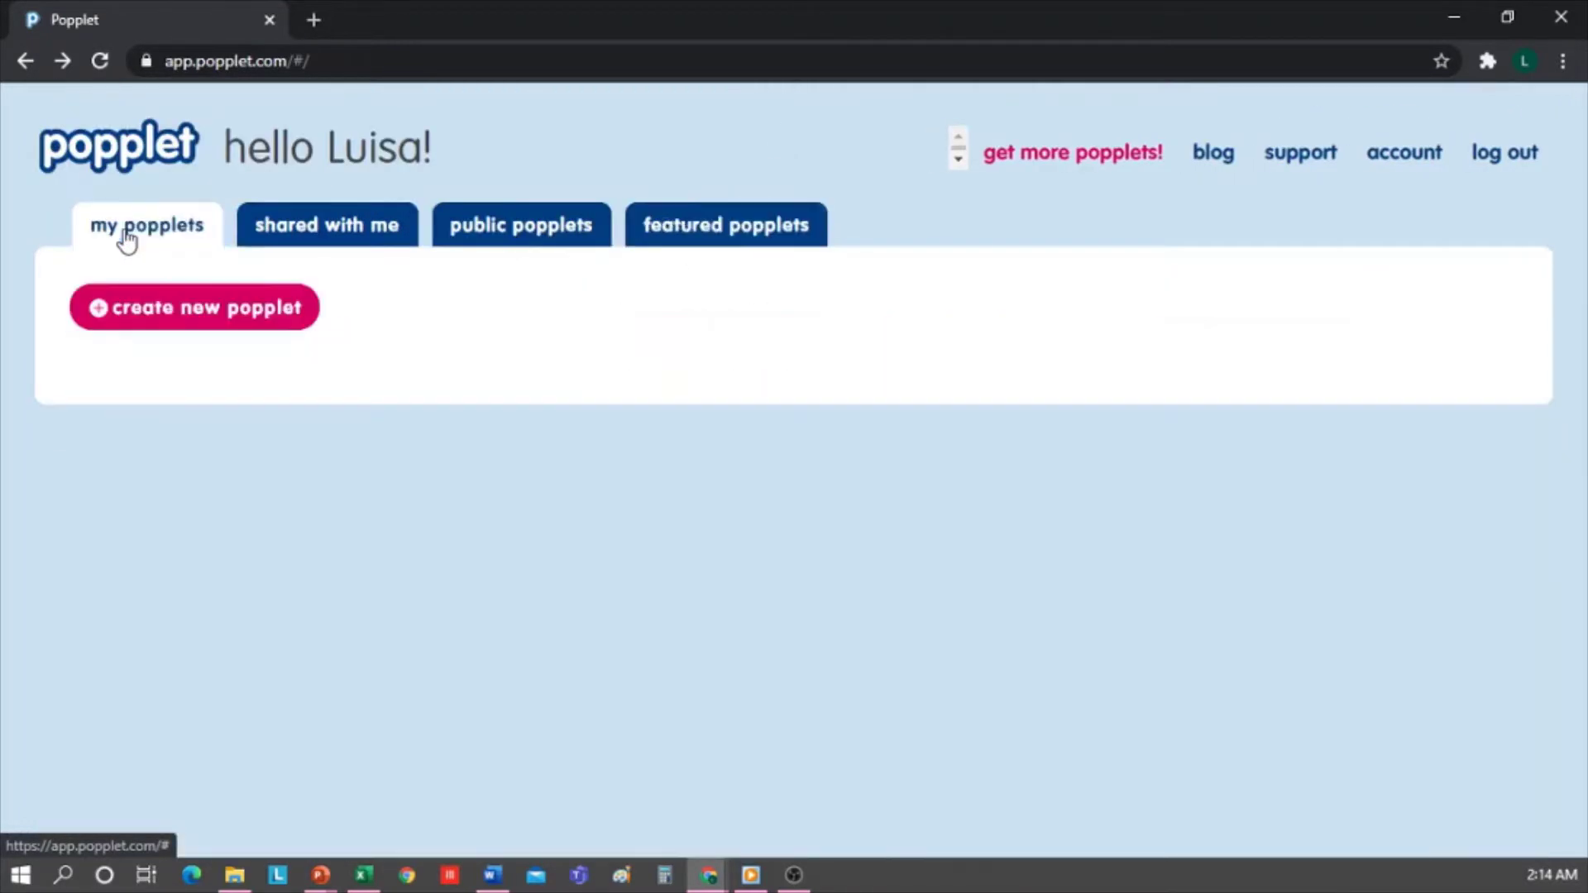
left_click(202, 308)
left_click(644, 416)
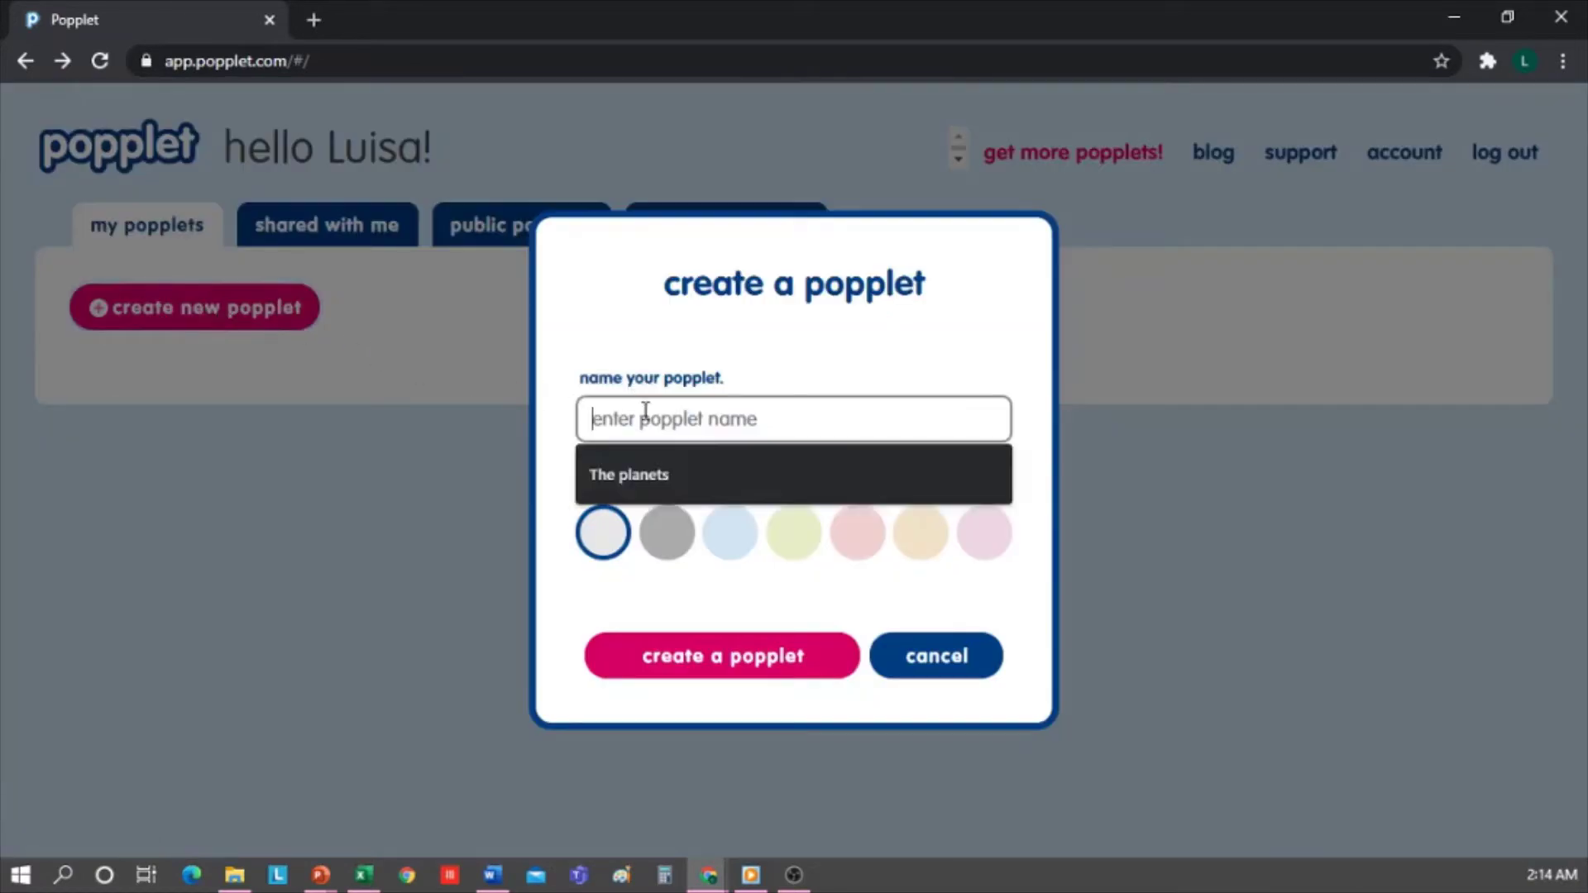
type("Prehistory")
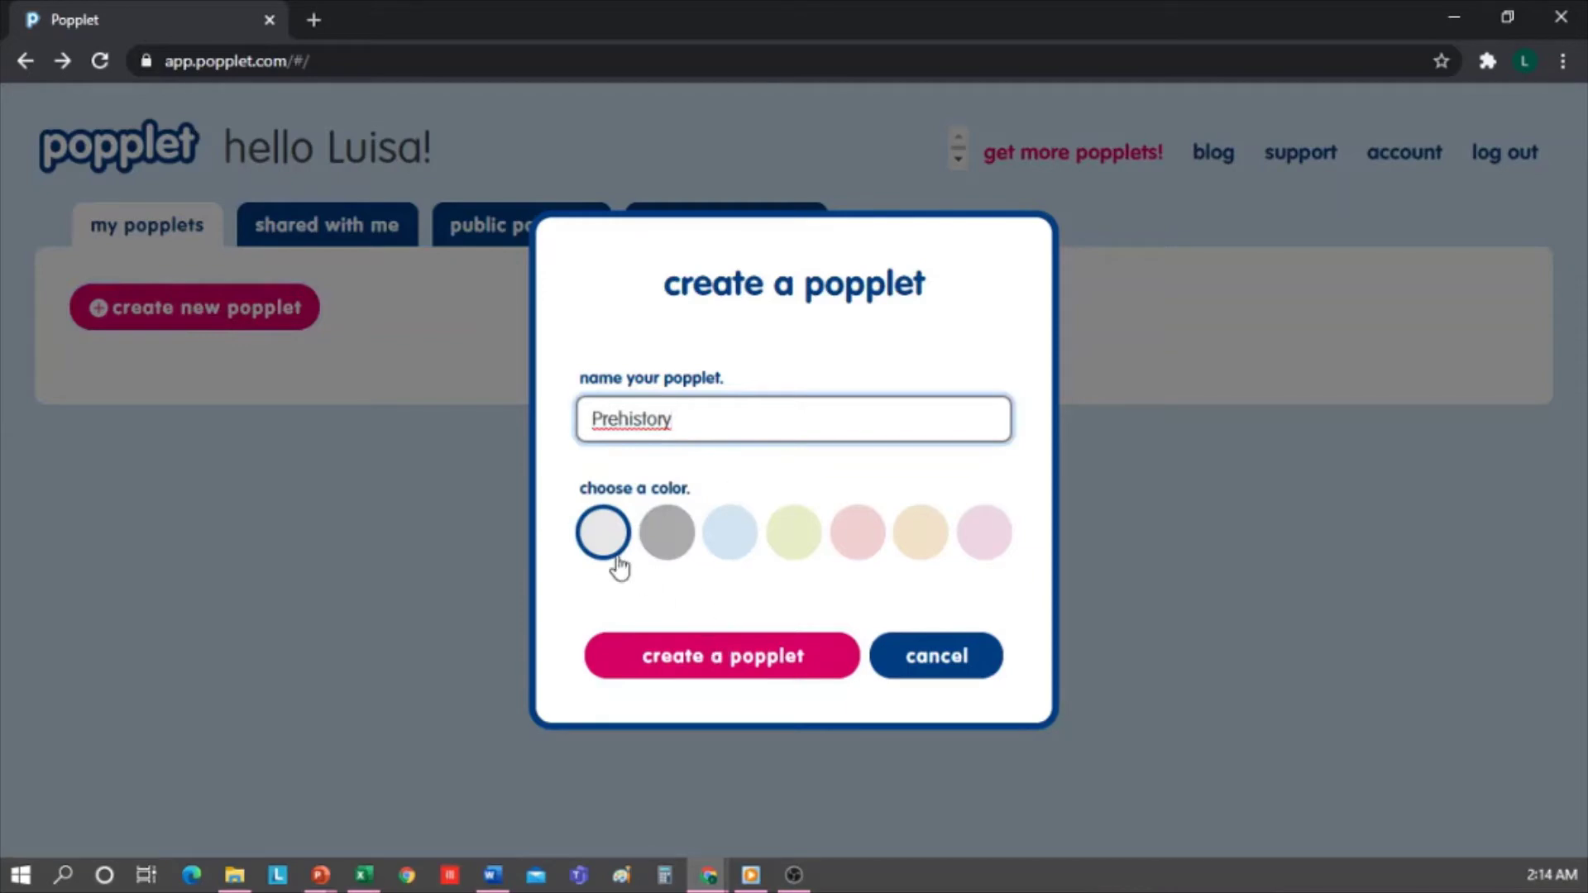
left_click(728, 532)
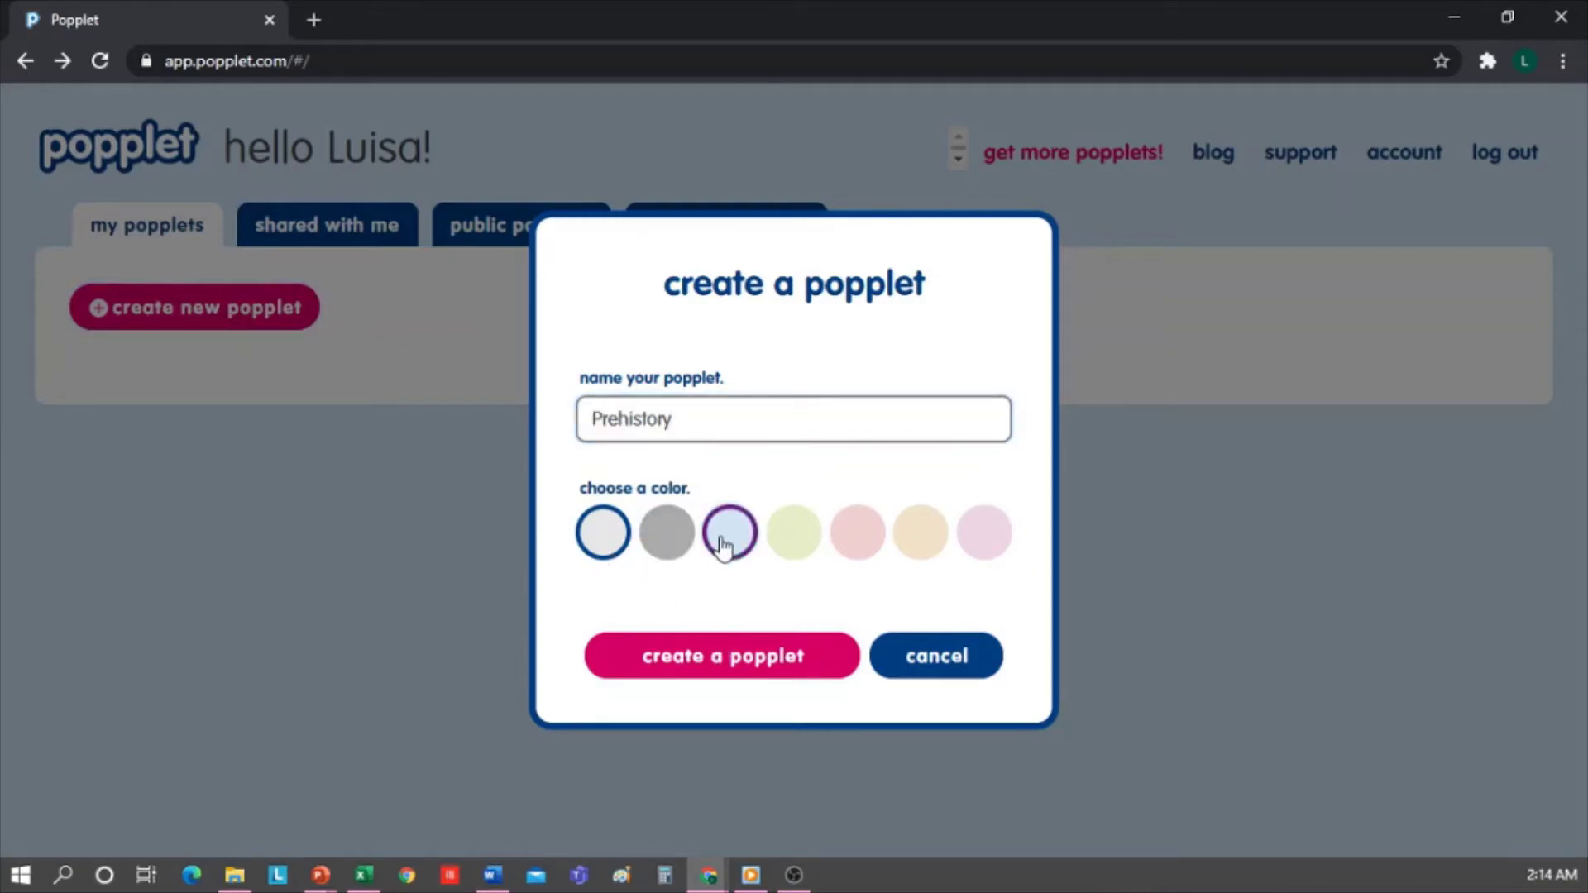
left_click(753, 667)
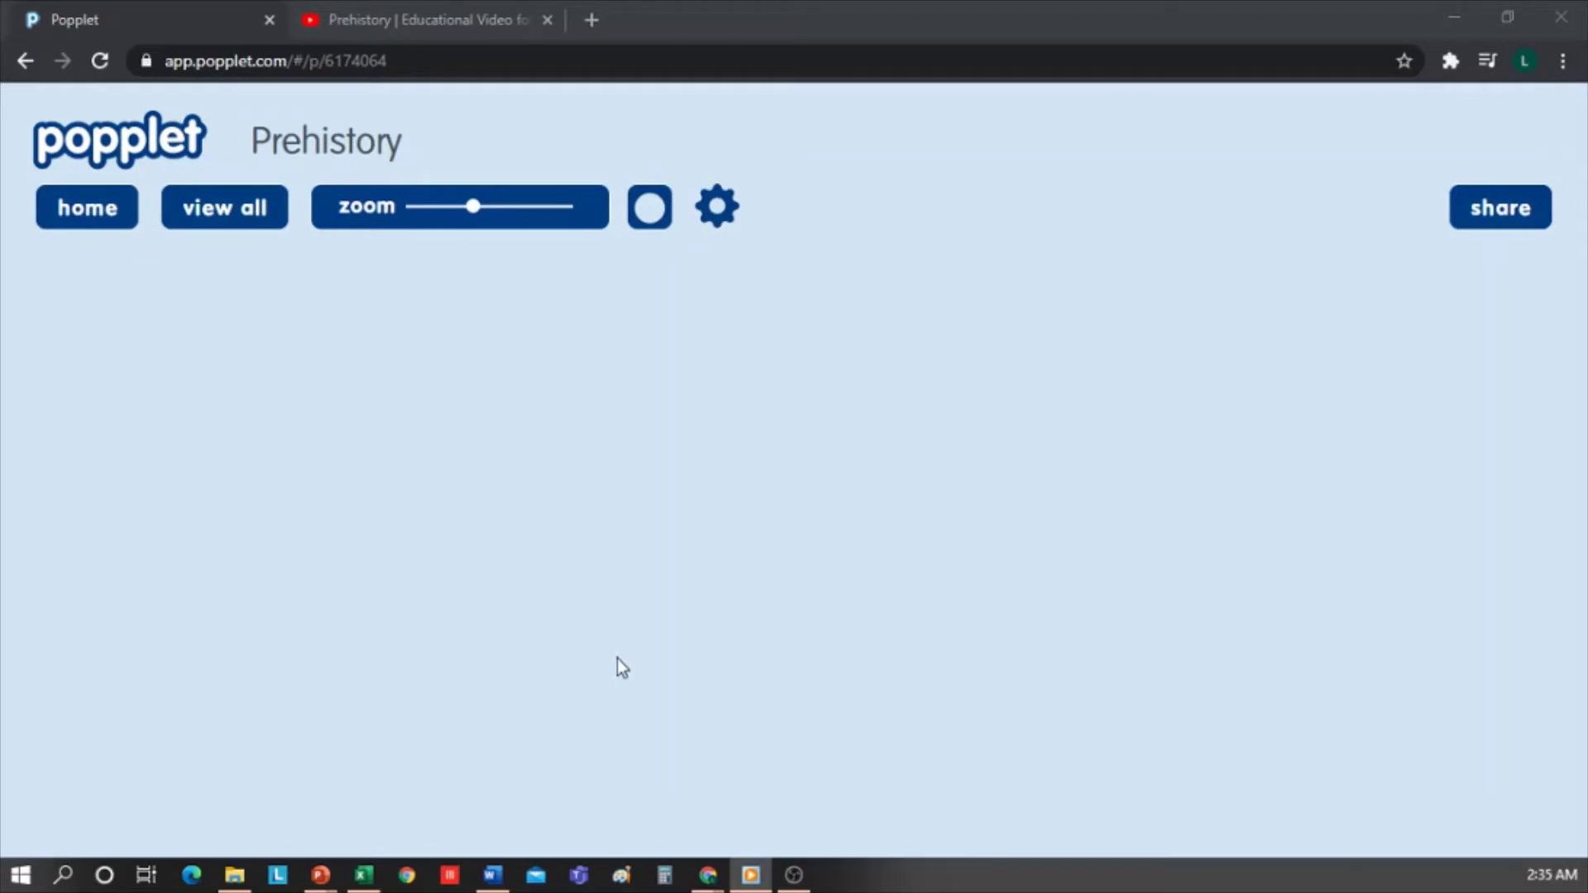
Step: Add a widened popple to the empty board and type 'Prehistory' in it
double_click(617, 658)
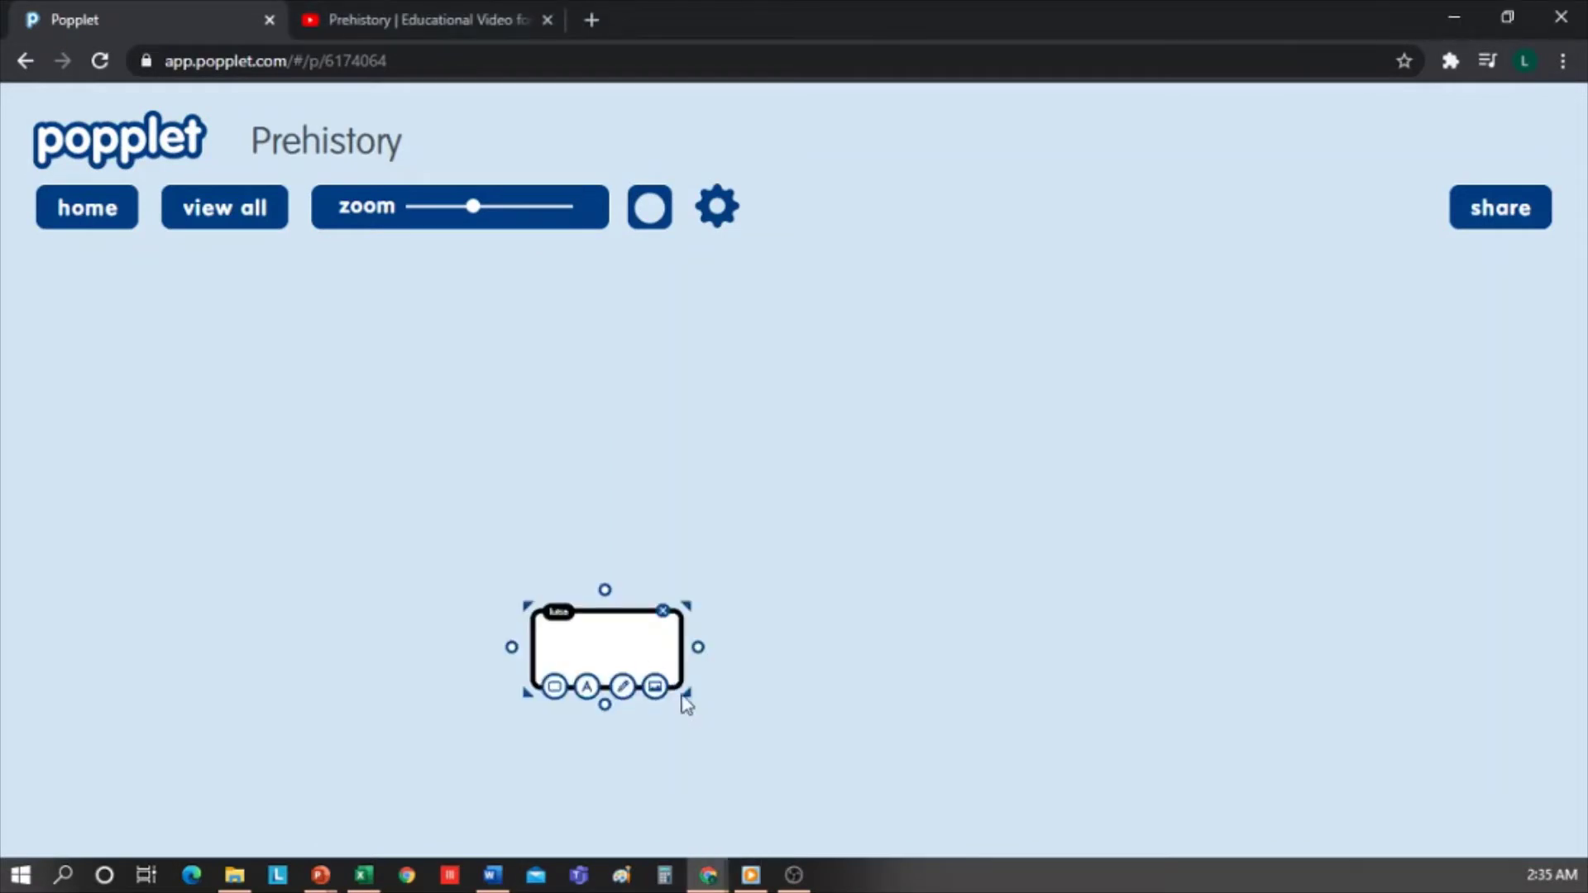
left_click_drag(693, 696, 761, 713)
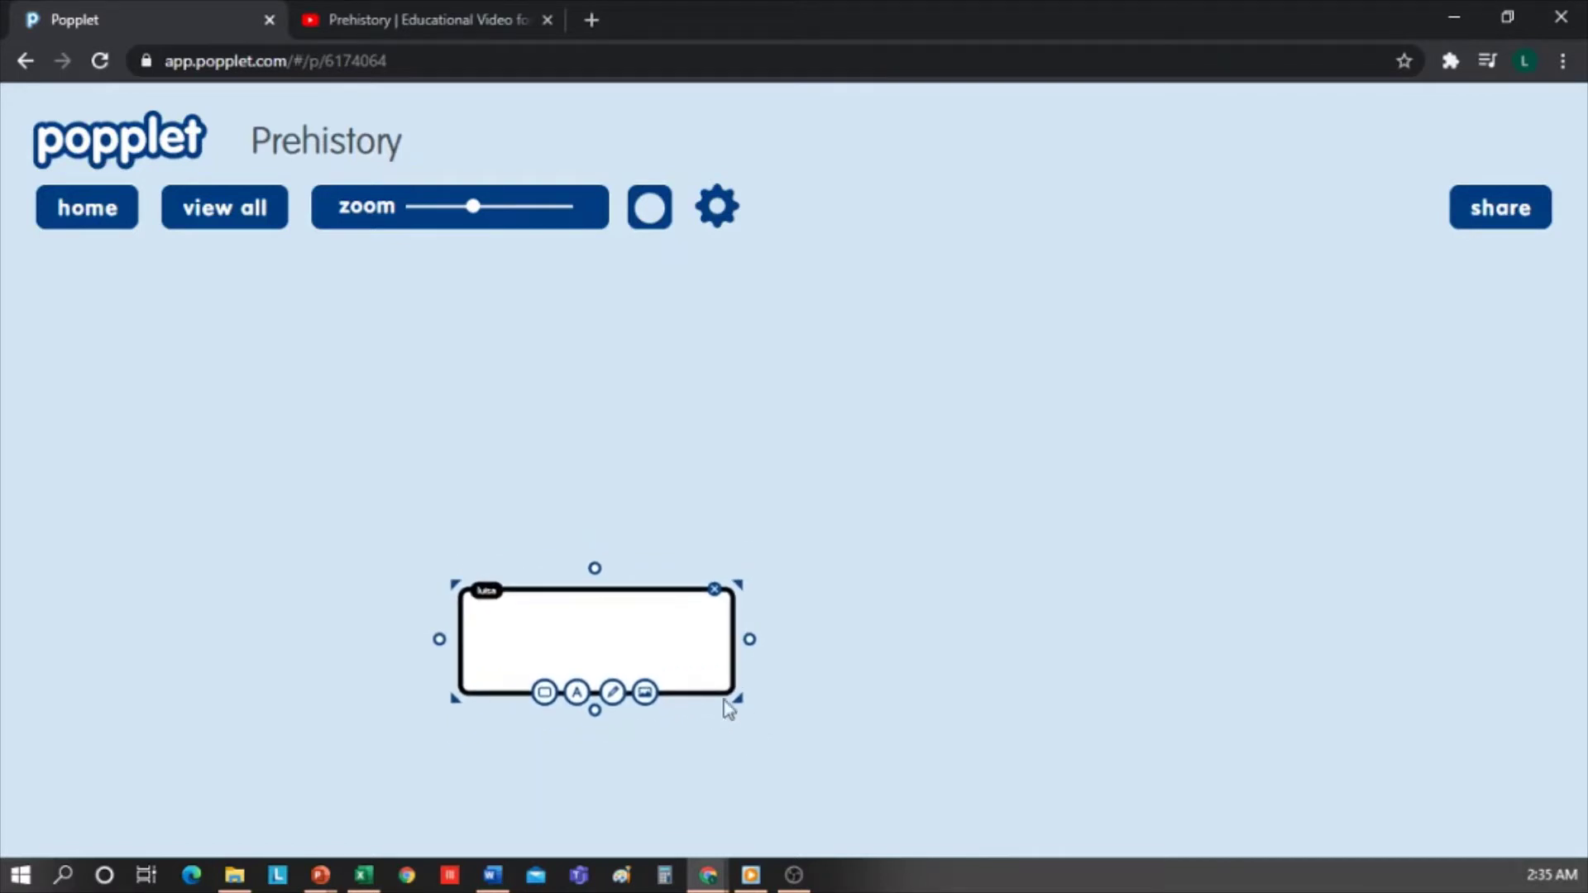
left_click(602, 638)
type("Prehistory")
Step: Set the Prehistory text to the largest size and review the drawing and image options
left_click_drag(637, 641, 560, 643)
left_click(545, 691)
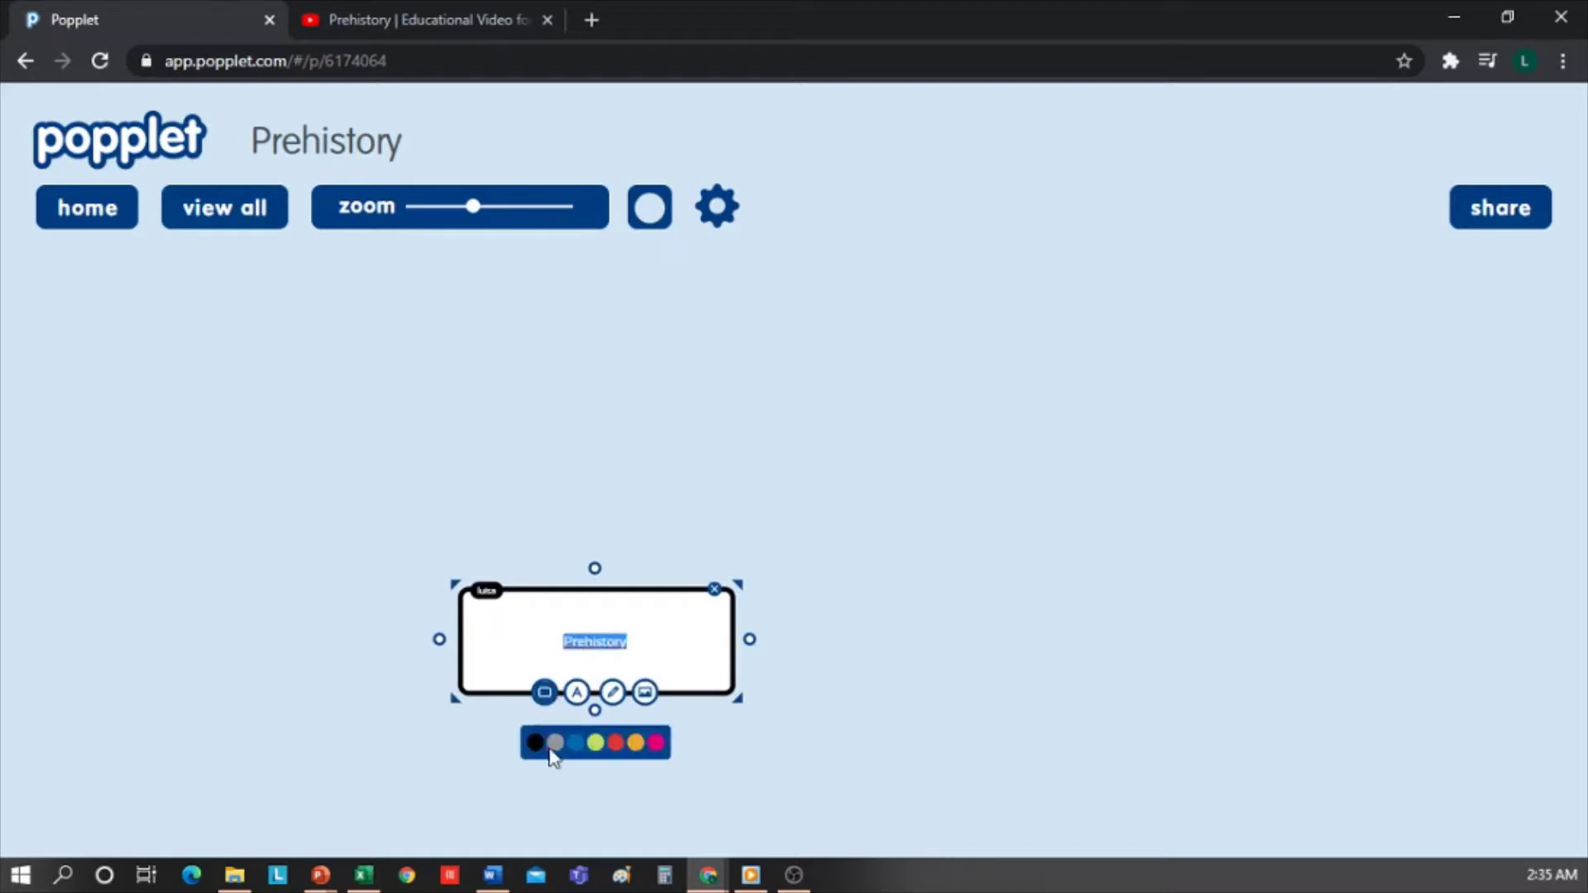
left_click(577, 693)
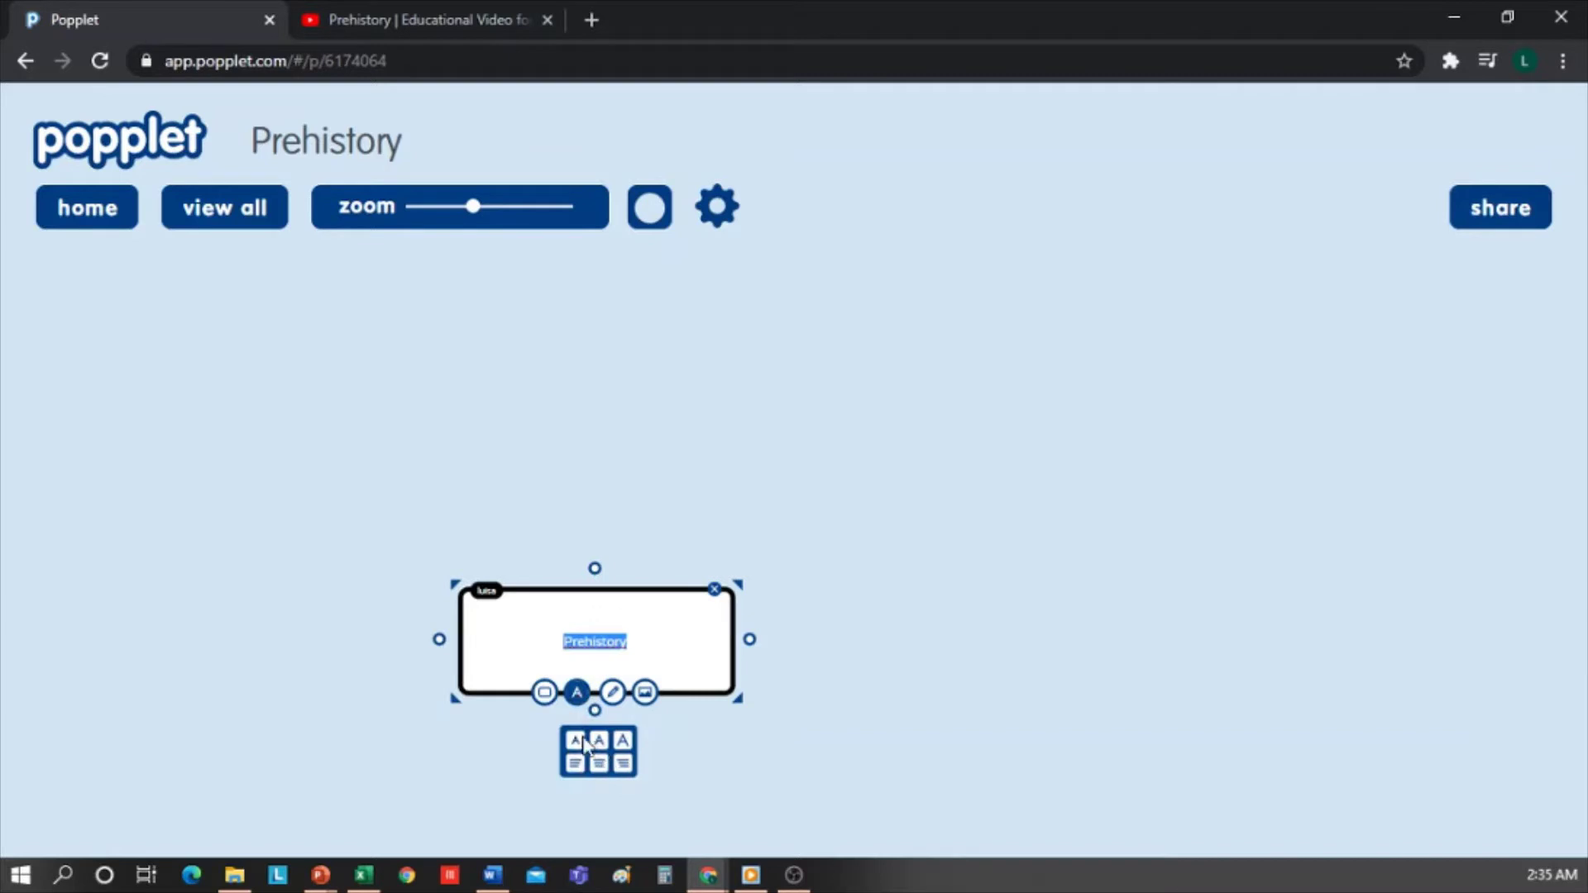
left_click(626, 743)
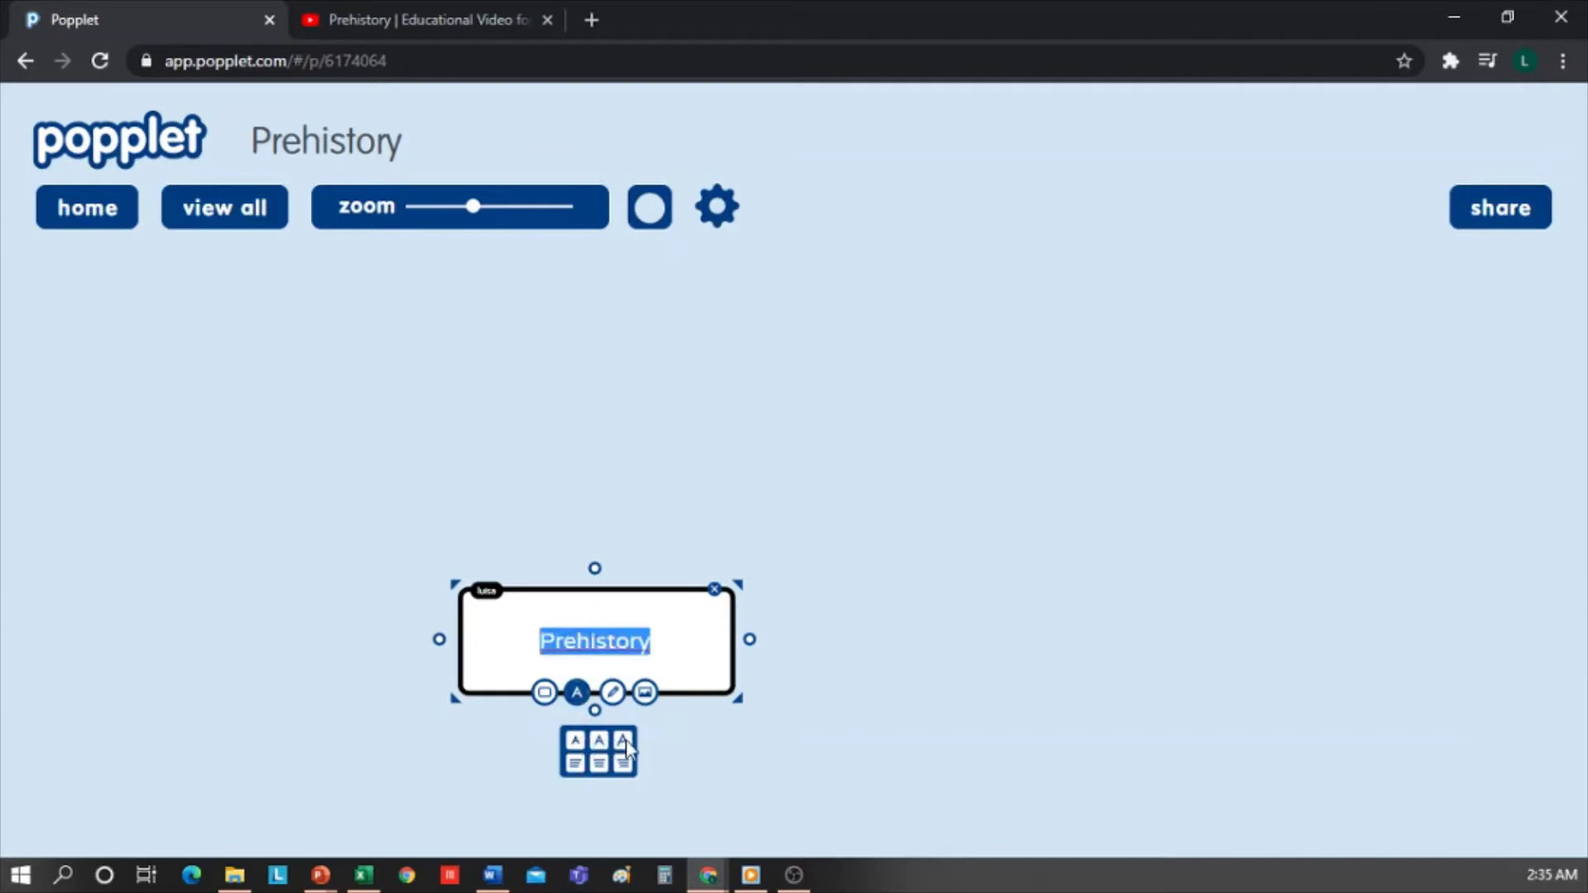
left_click(612, 692)
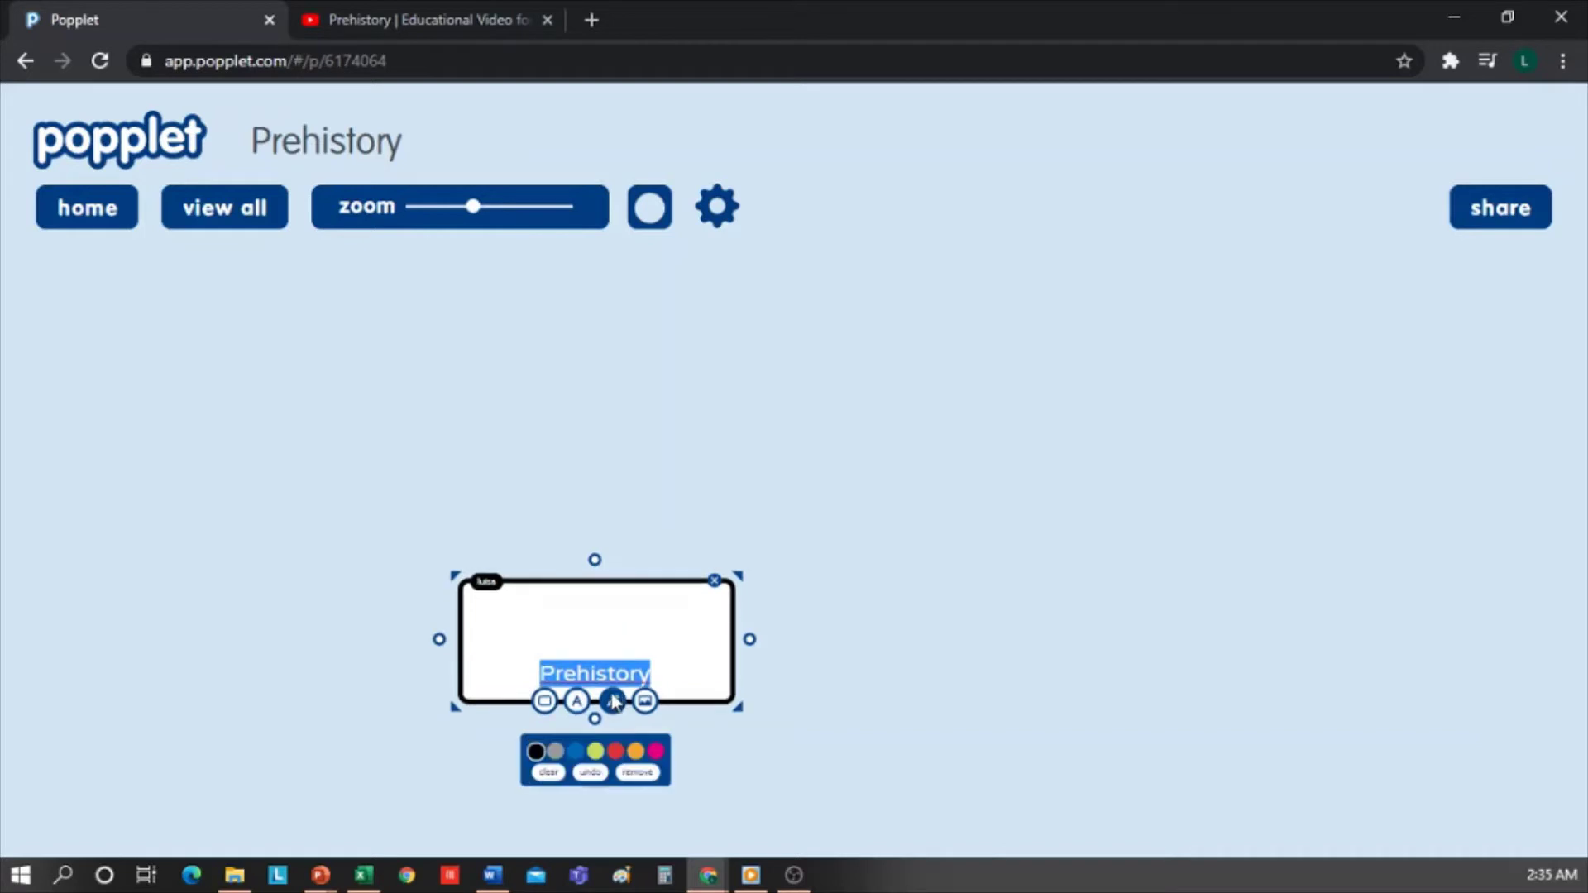
left_click(645, 702)
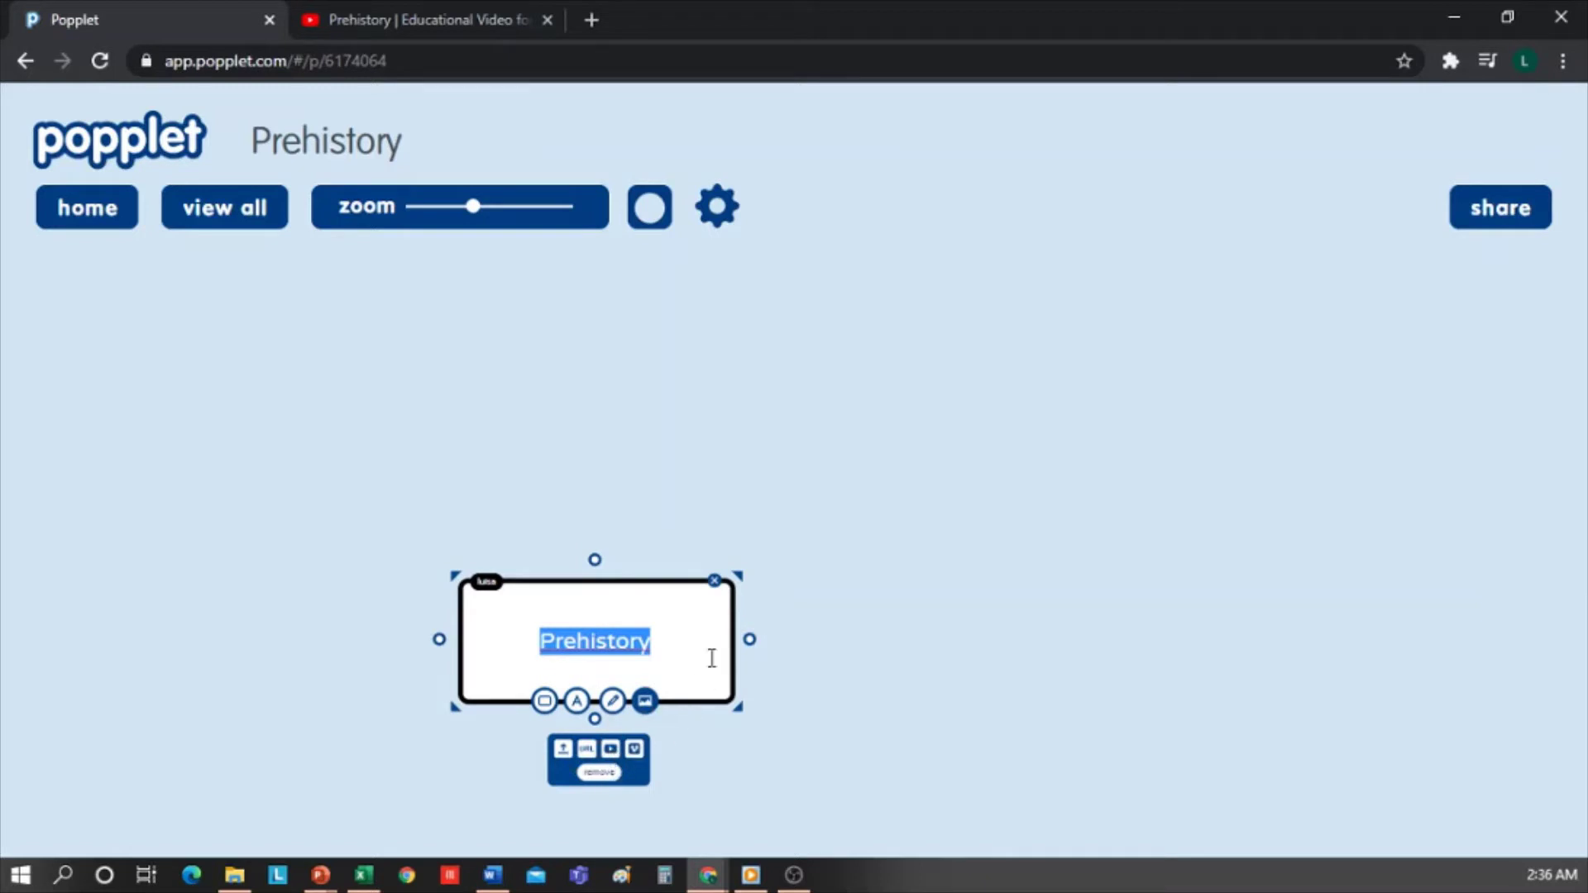
Step: Add three connected popples left, right and below Prehistory and spread them out
left_click(749, 639)
left_click(488, 651)
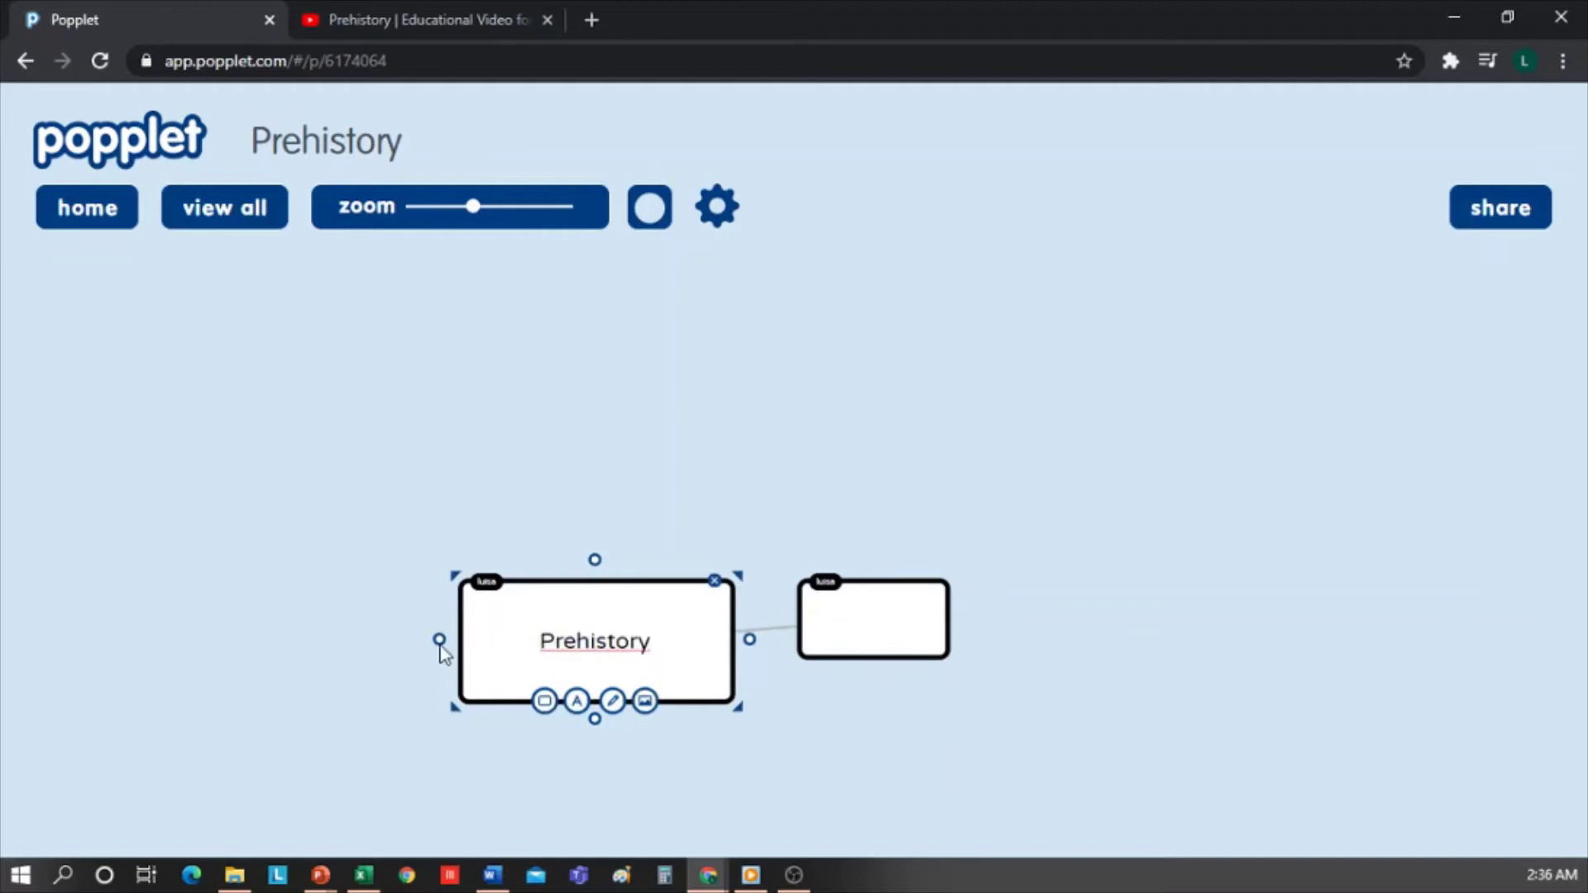
left_click(438, 642)
left_click(558, 680)
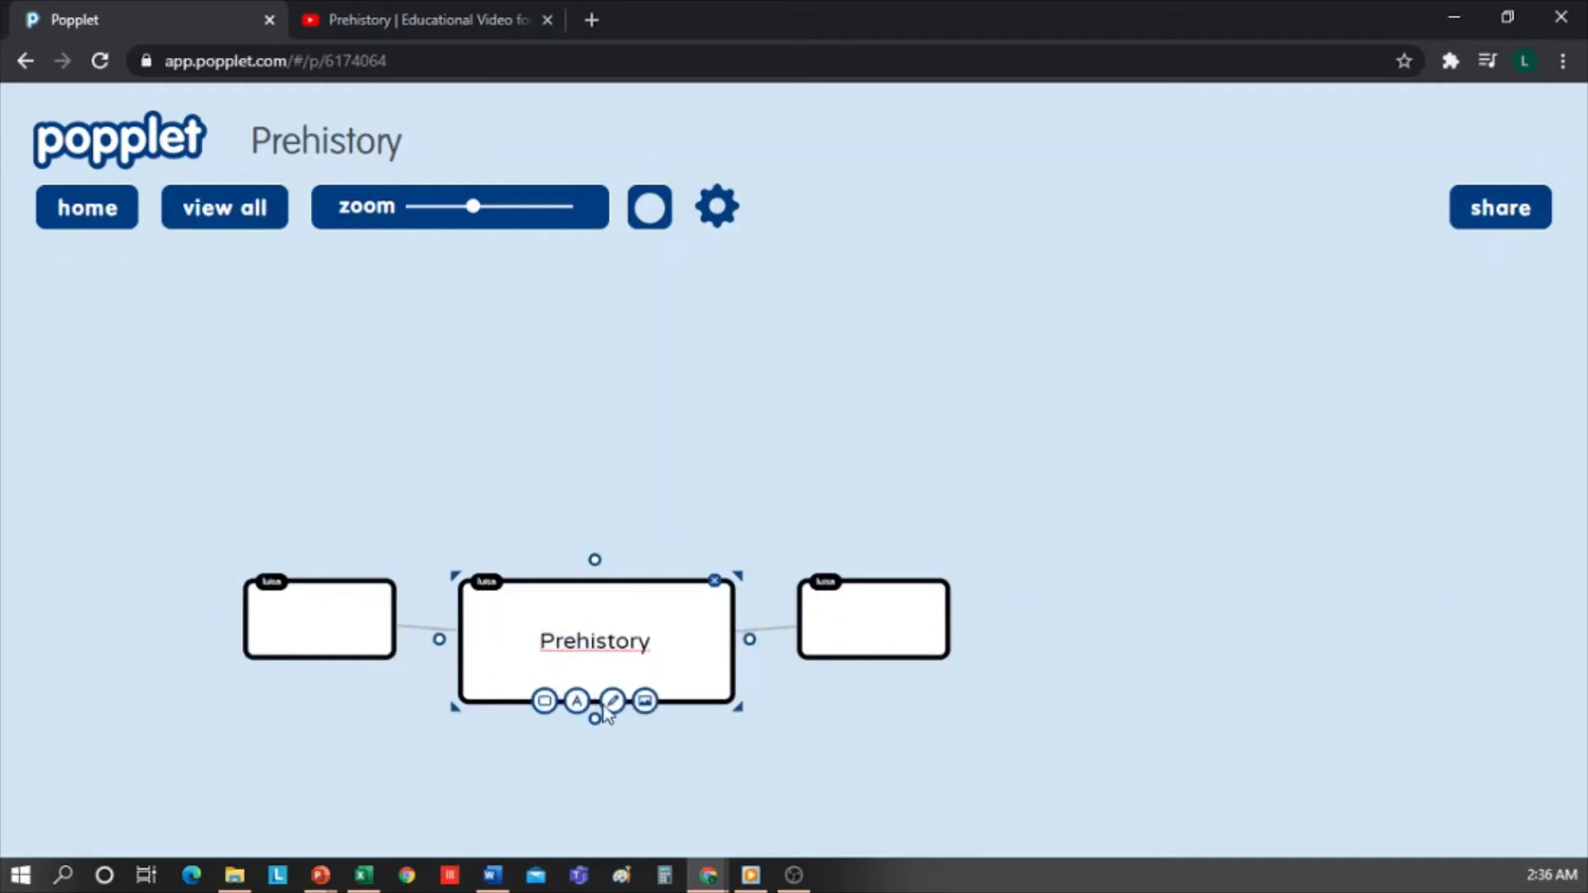
left_click(595, 719)
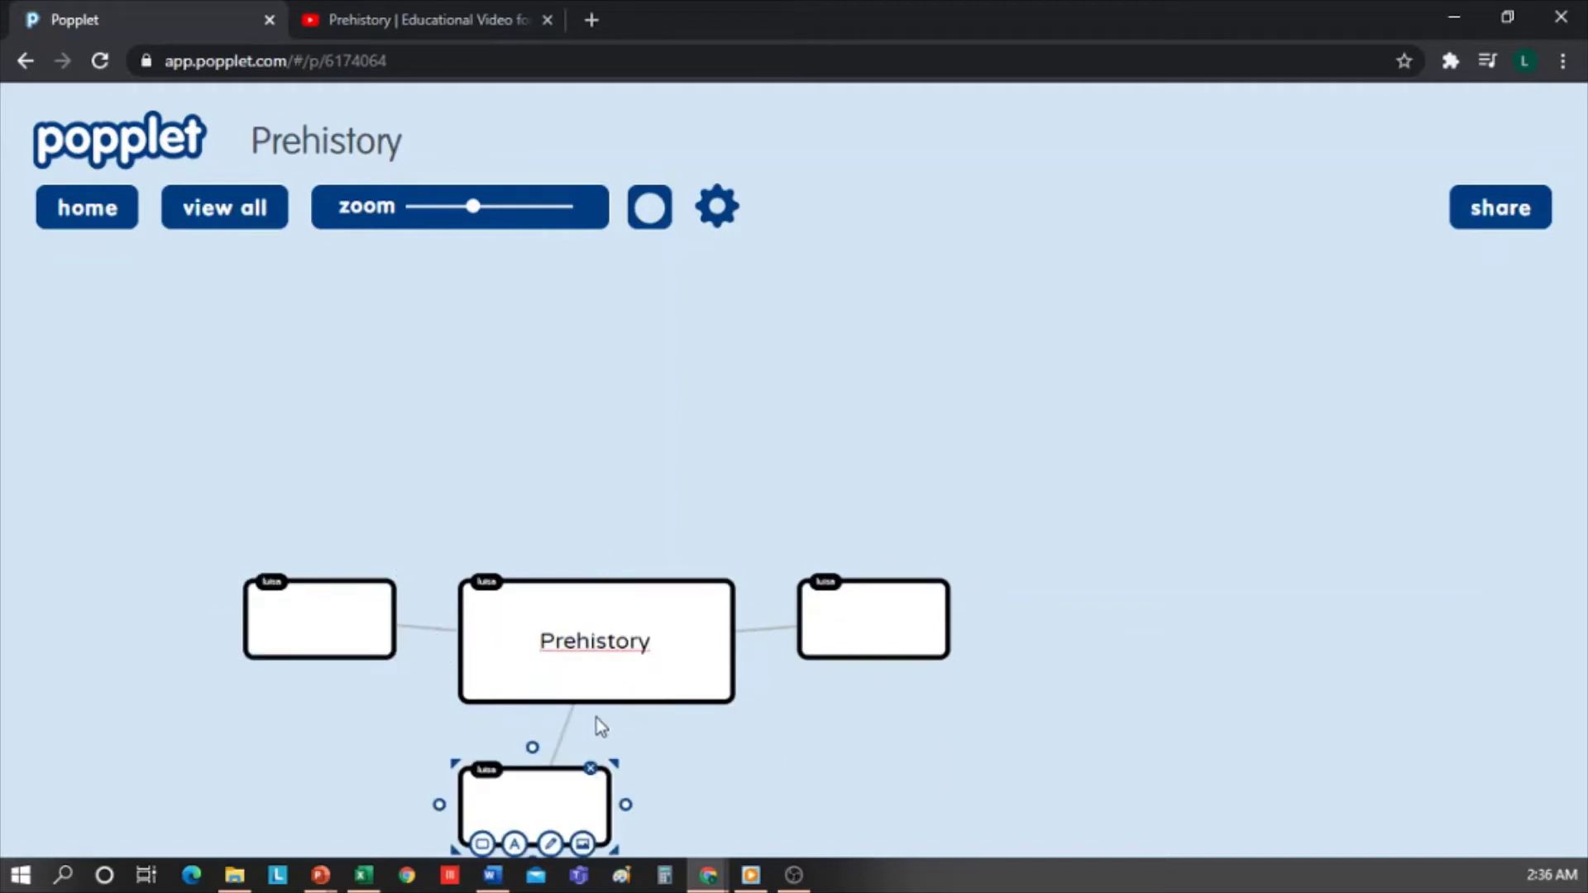
left_click_drag(554, 794, 634, 787)
left_click(326, 645)
left_click_drag(326, 645, 162, 753)
left_click_drag(904, 642, 1038, 754)
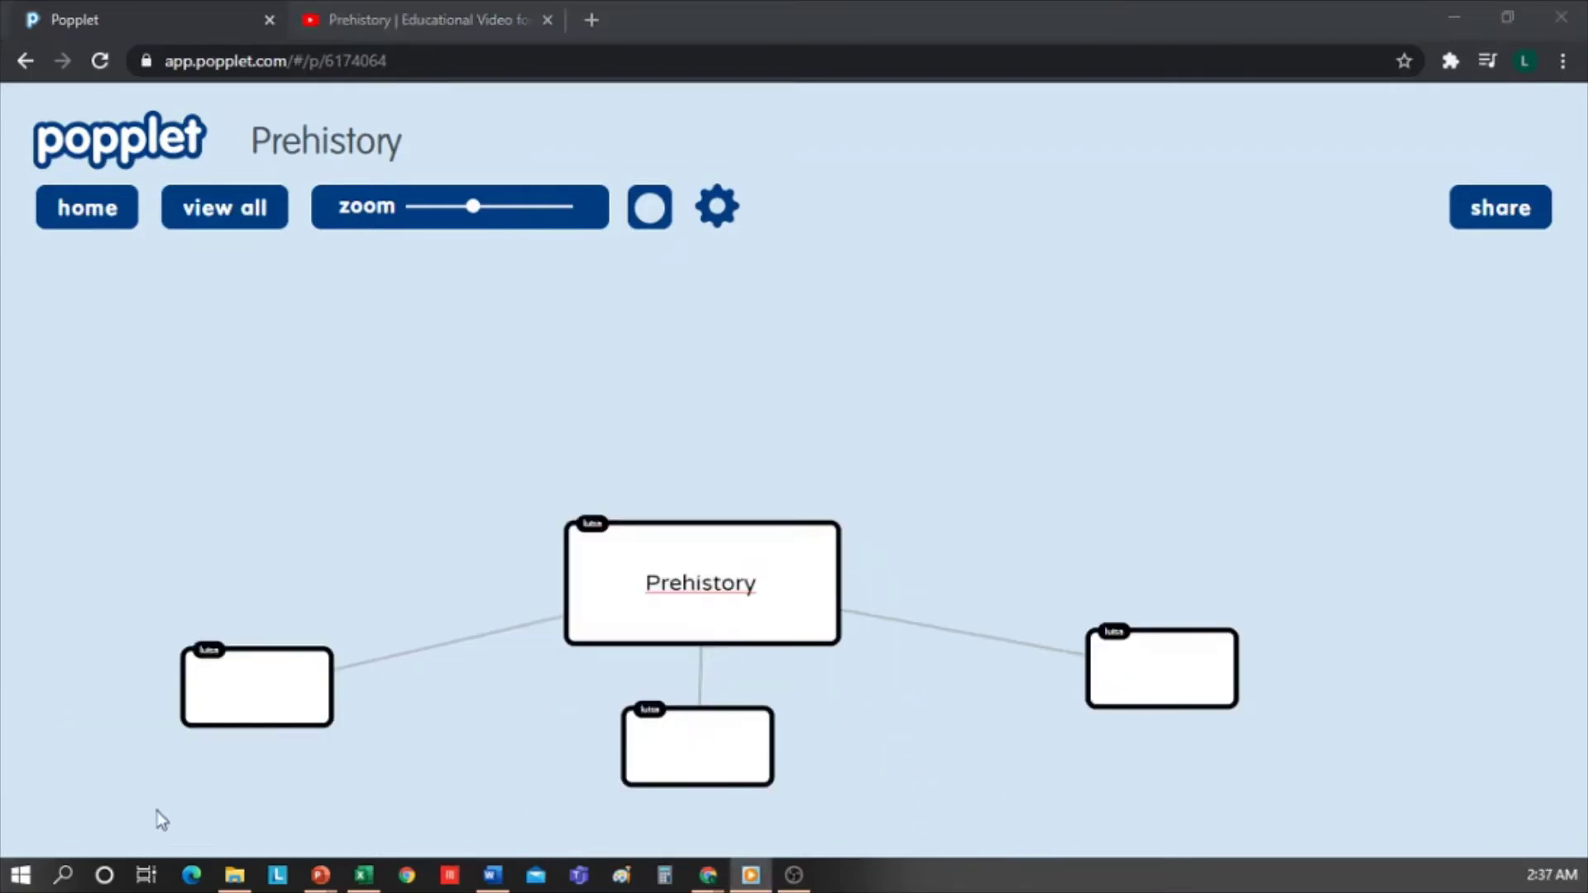
Step: Make the Paleolithic label the largest text size and widen its popple to one line
left_click(267, 688)
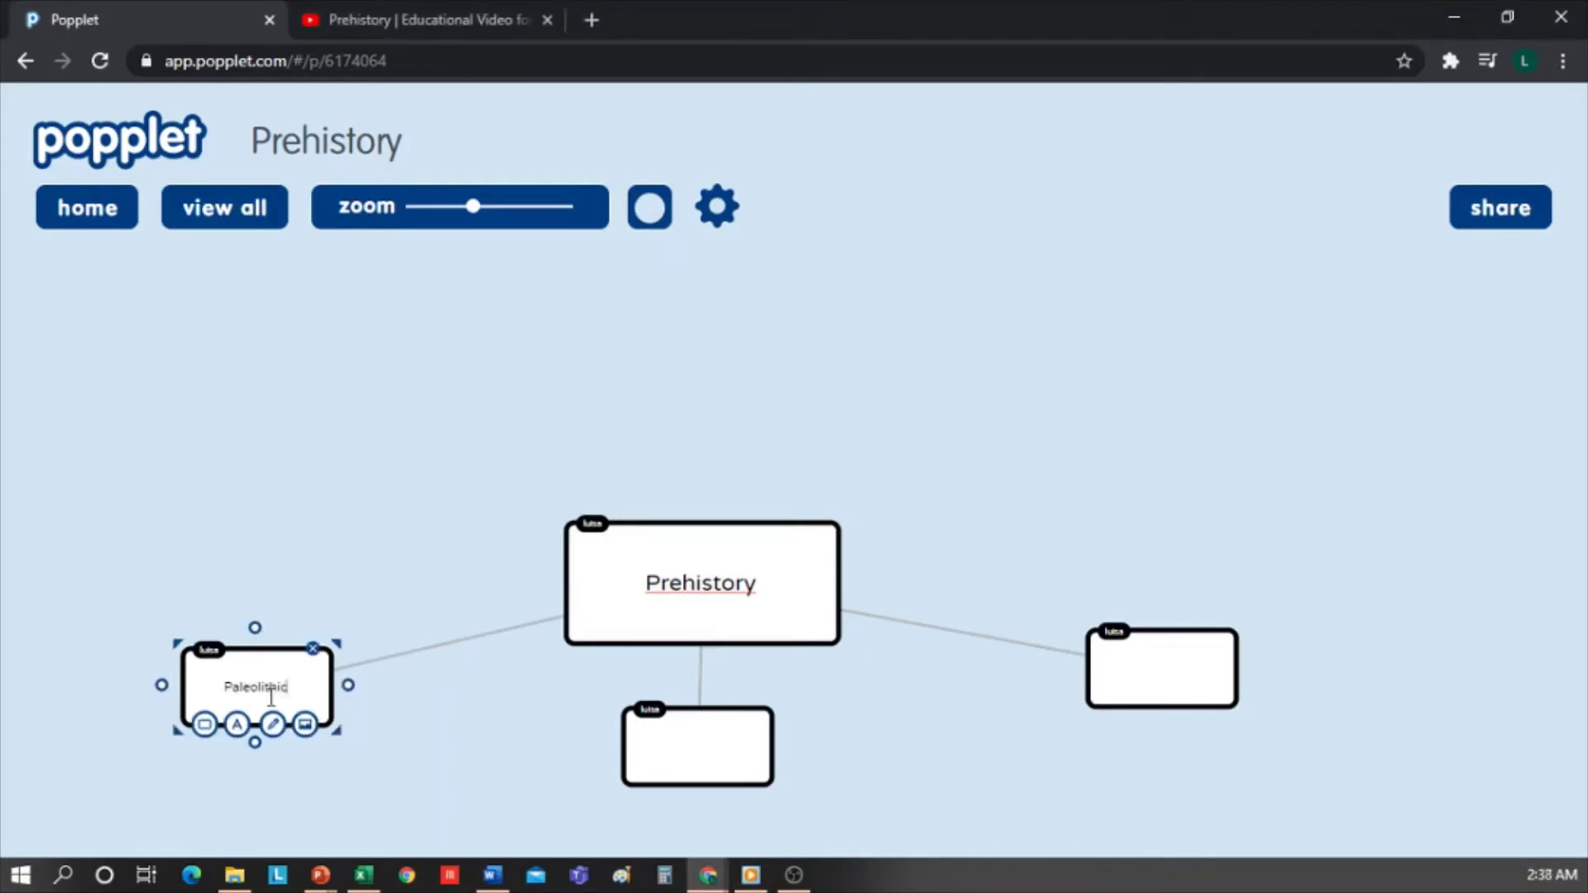
left_click_drag(295, 693, 217, 690)
left_click(237, 725)
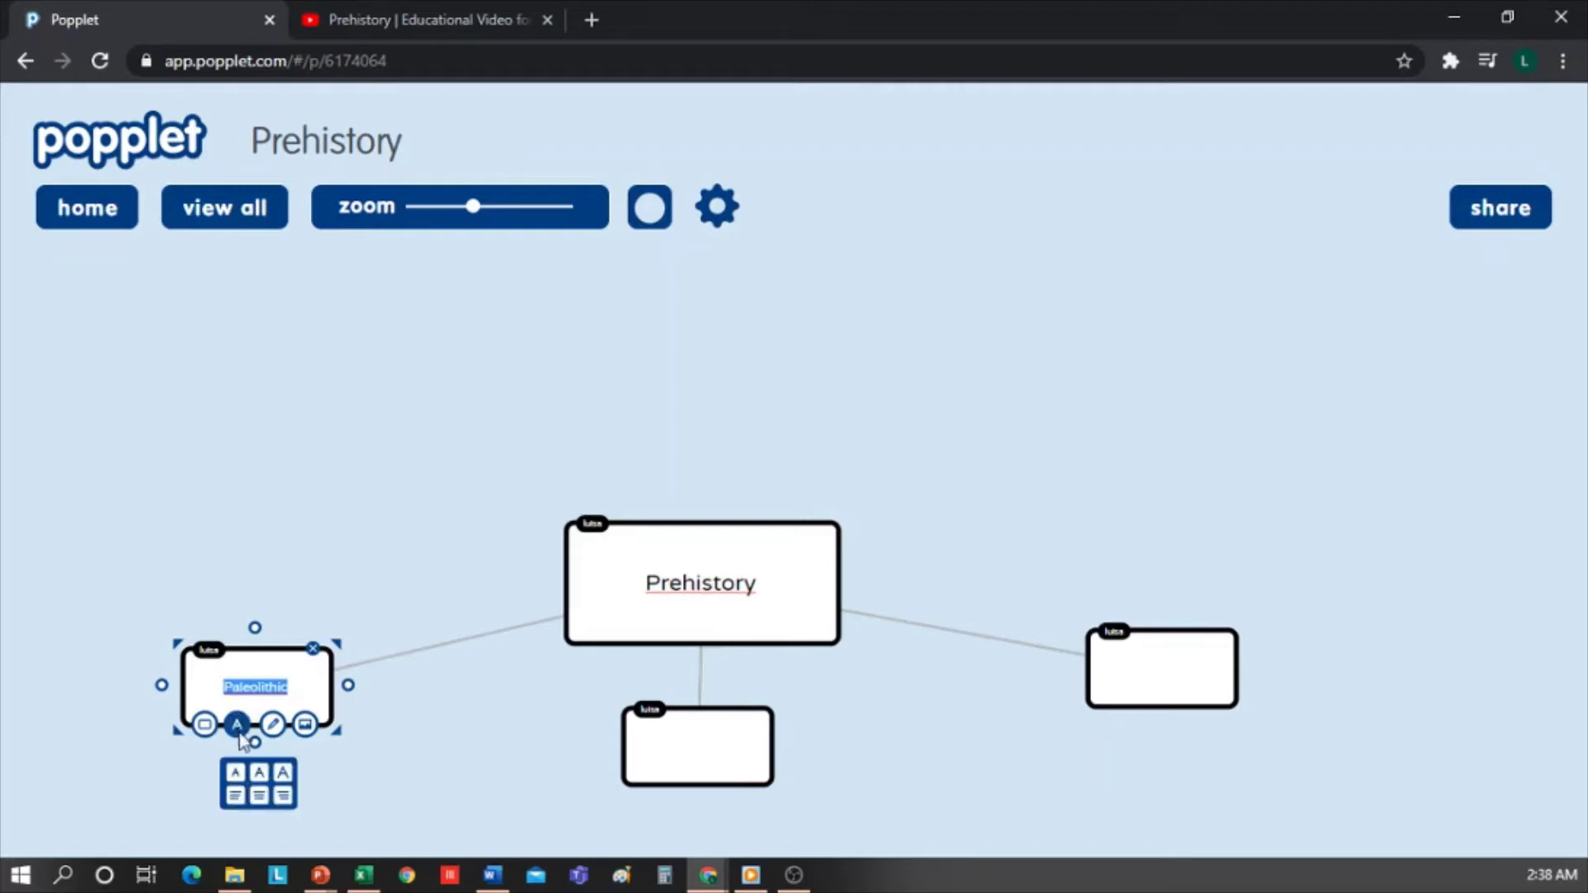
left_click(285, 781)
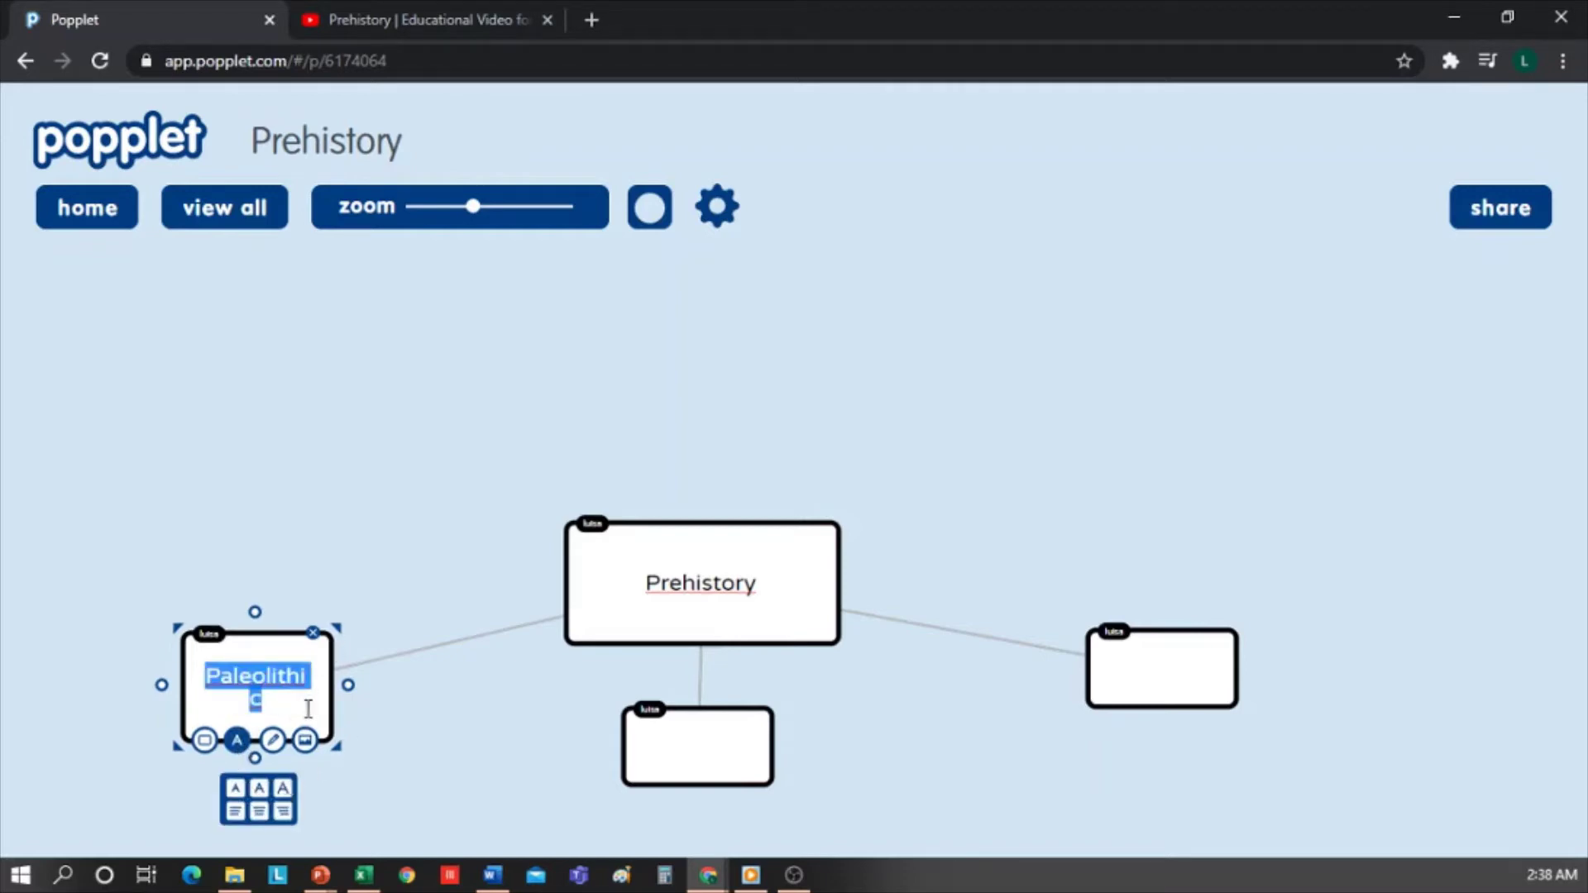
left_click_drag(337, 746, 360, 751)
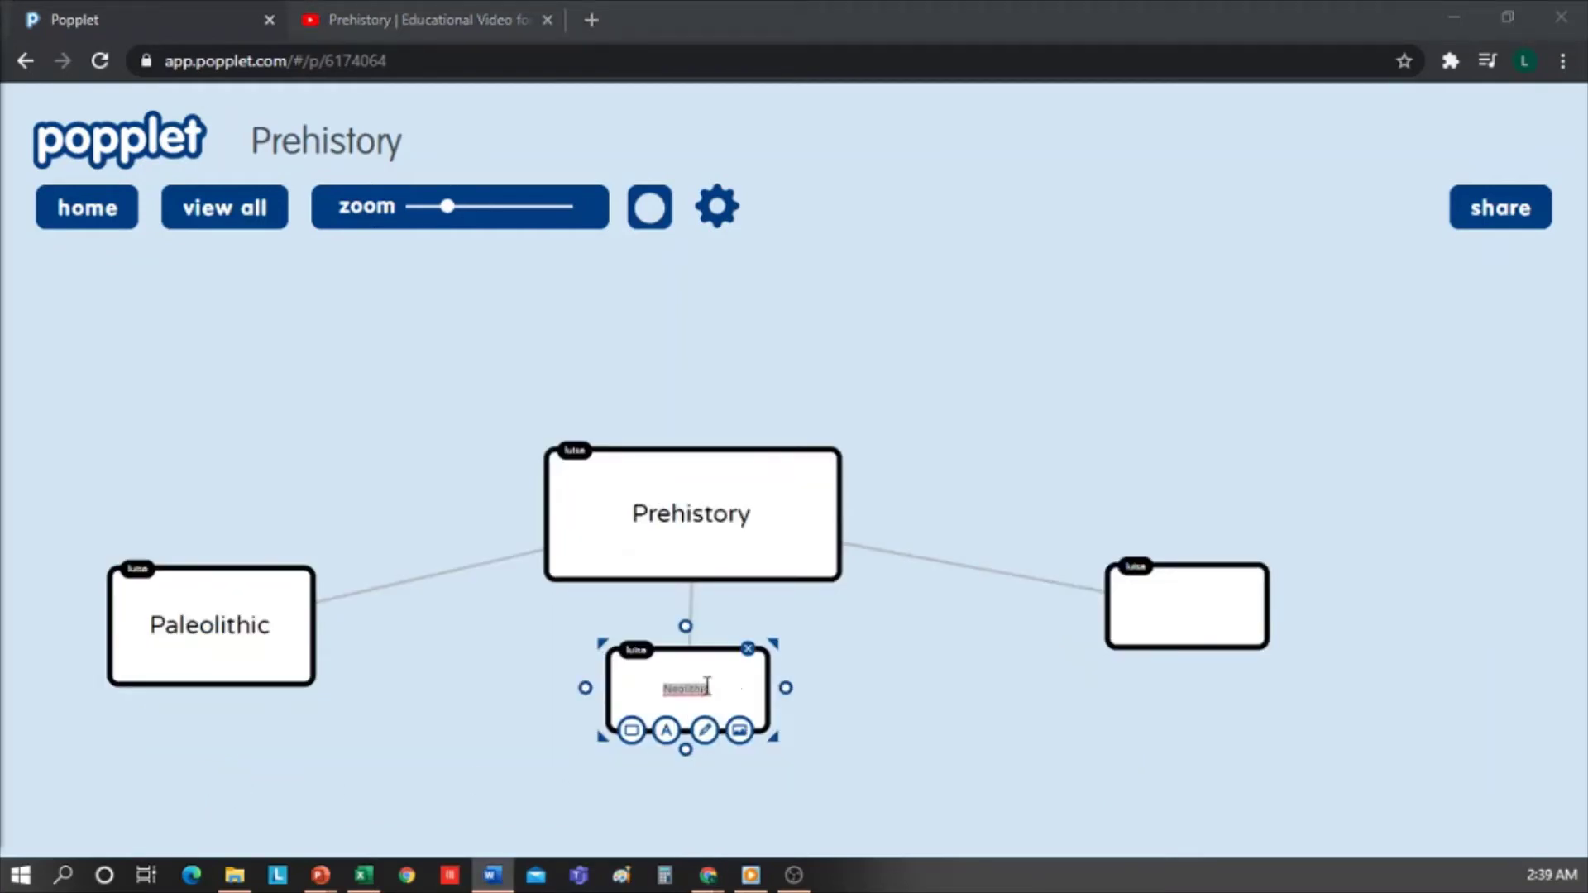
Step: Enlarge the Neolithic label and fill the right-hand popple with 'Metal Age'
left_click_drag(711, 689, 666, 689)
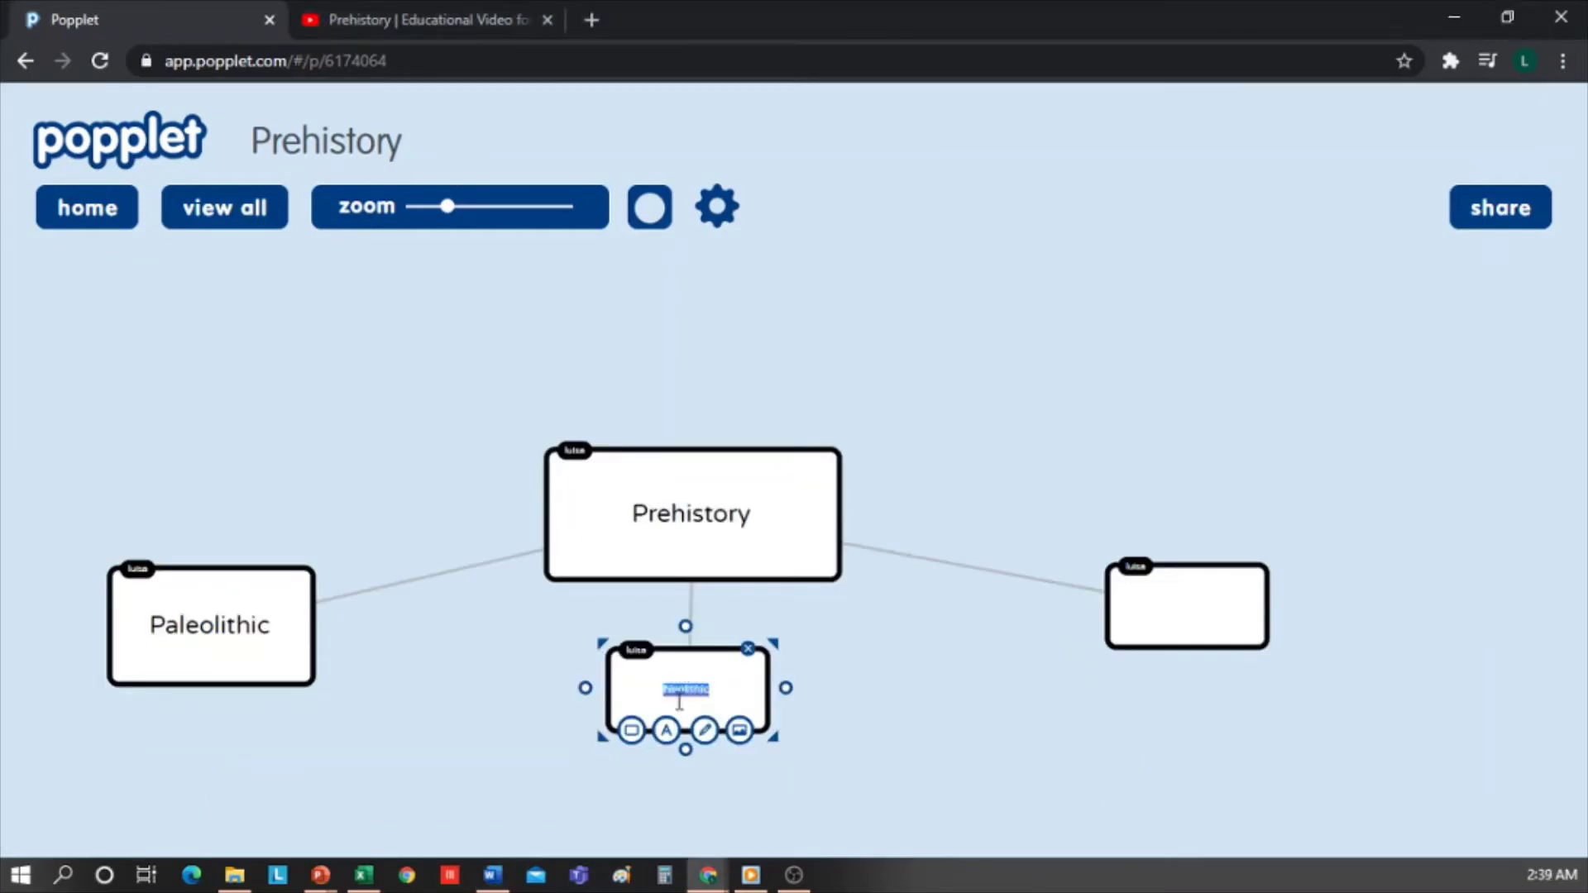
left_click(666, 730)
left_click(716, 786)
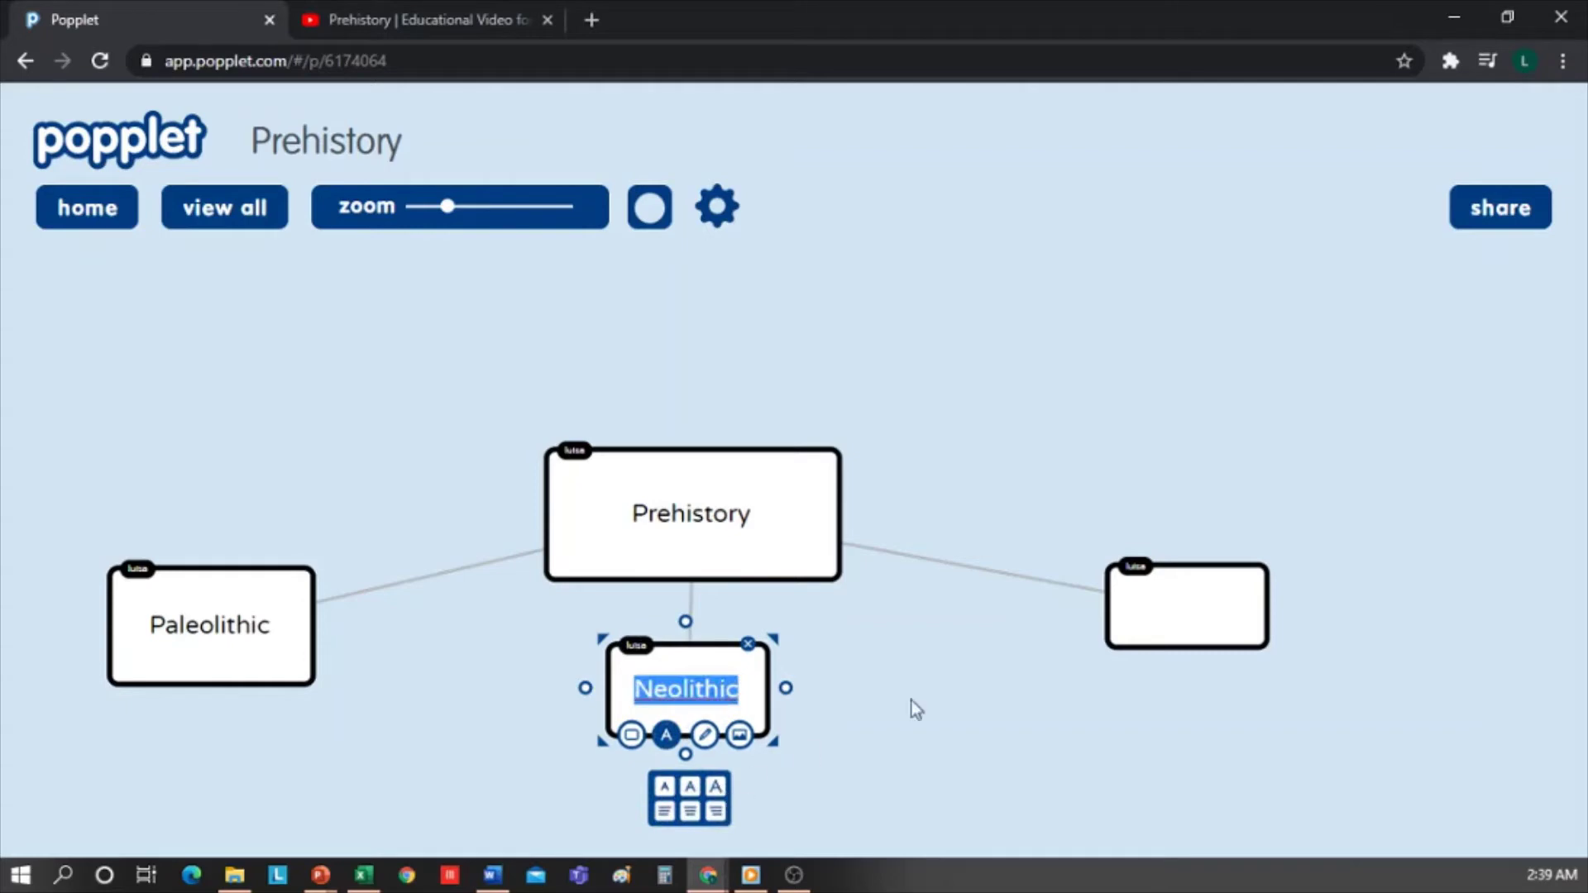
left_click(1208, 604)
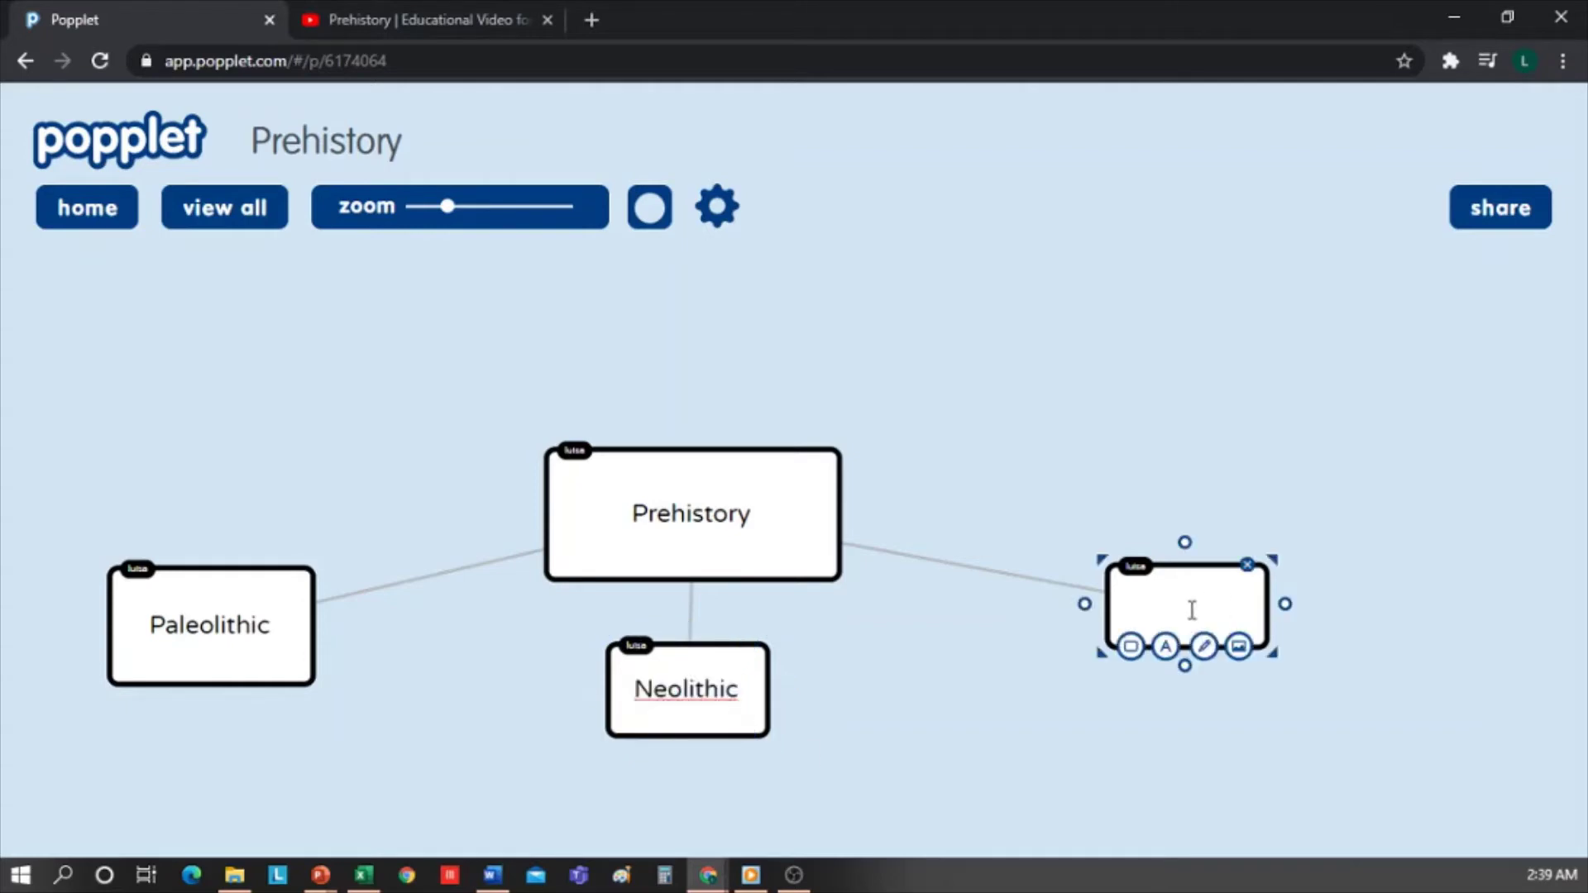
type("Metal Age")
left_click_drag(1230, 606, 1164, 607)
Step: Give Metal Age the largest text, widen its popple and make its border red
left_click(1165, 646)
left_click(1221, 703)
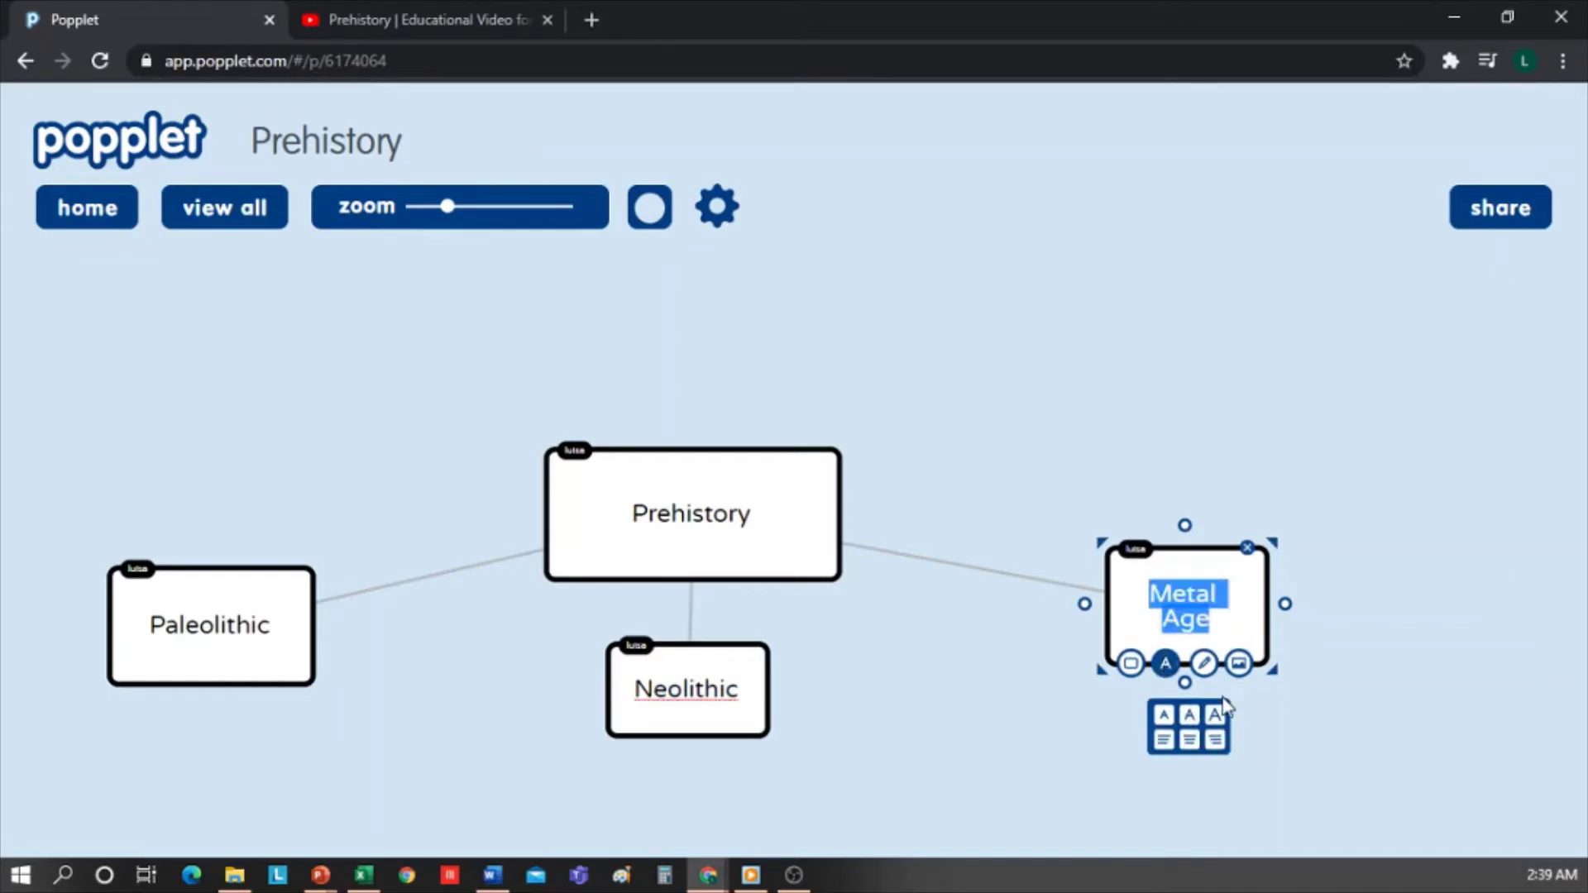
left_click_drag(1283, 667, 1297, 674)
left_click(1130, 657)
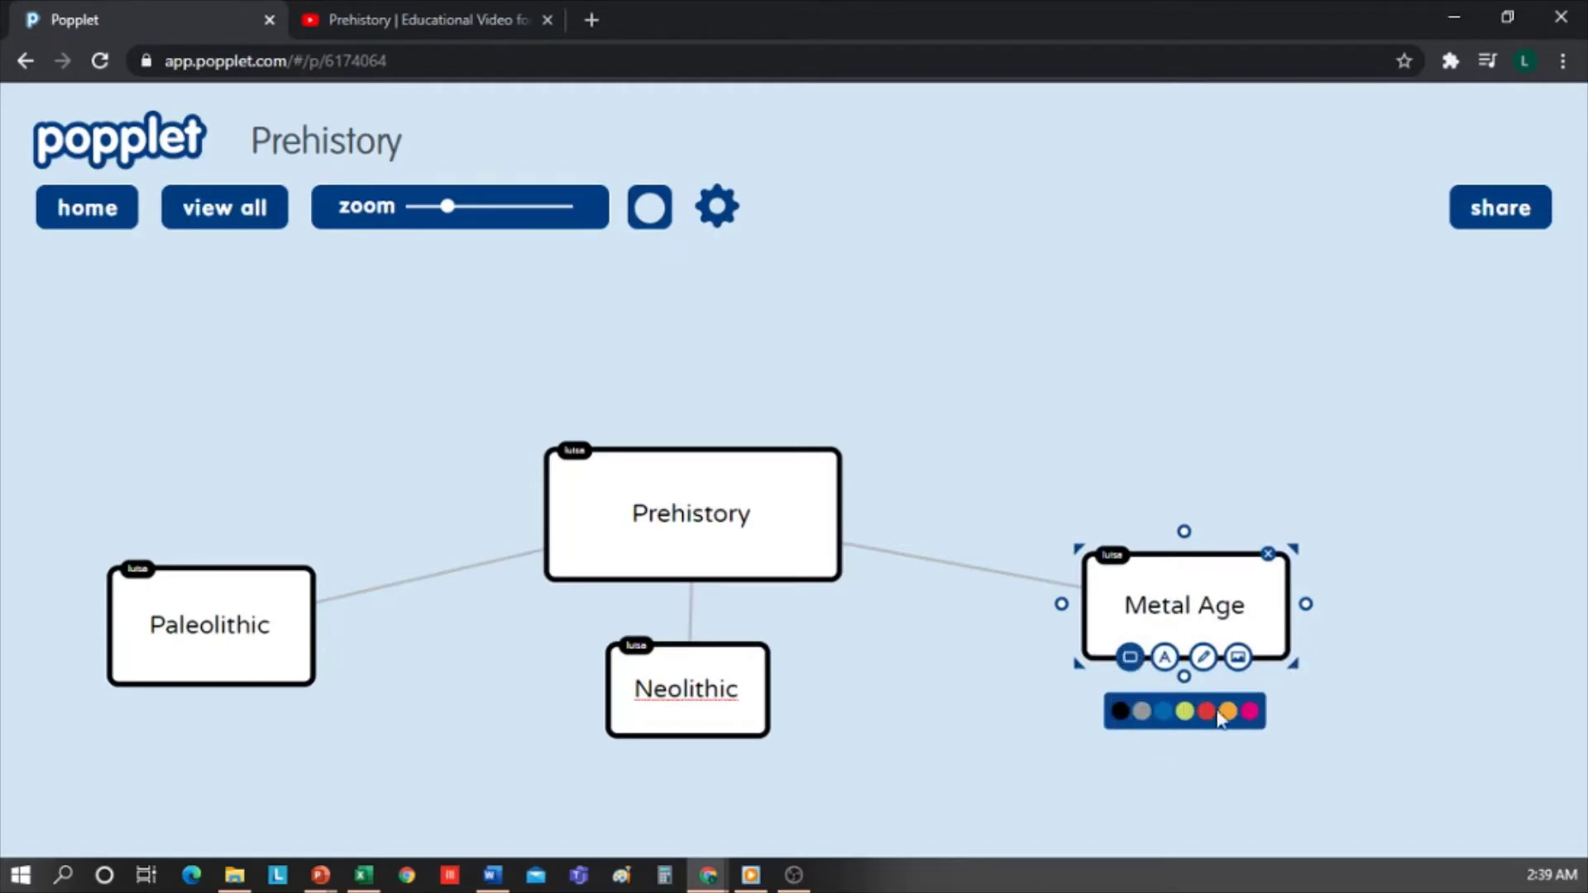
left_click(1207, 711)
Step: Make the Neolithic and Paleolithic popple borders red
left_click(747, 699)
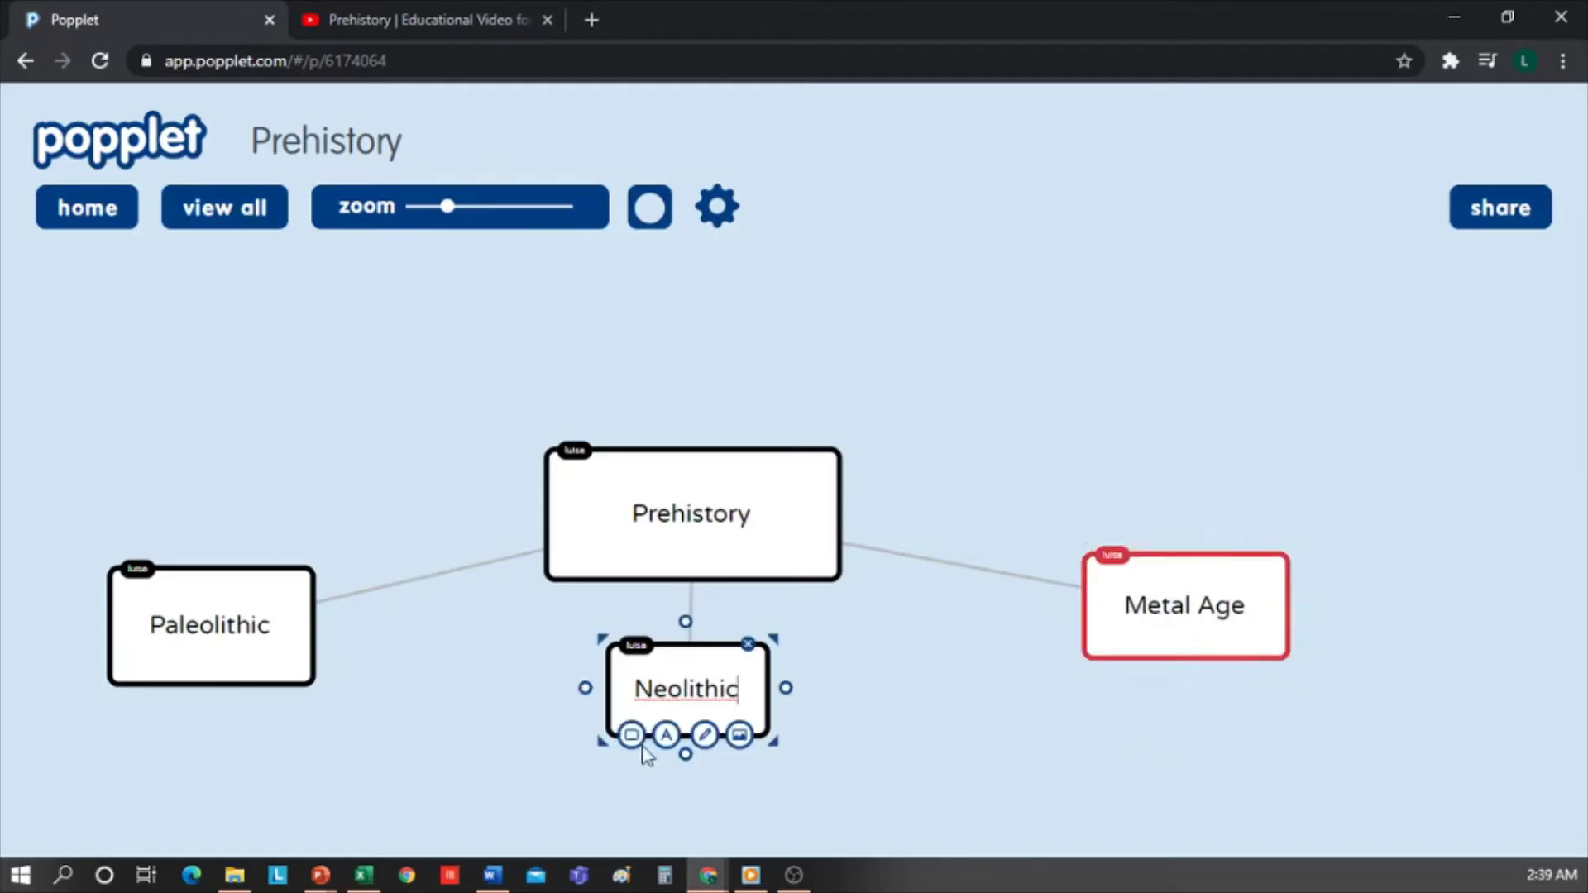
left_click(631, 735)
left_click(708, 789)
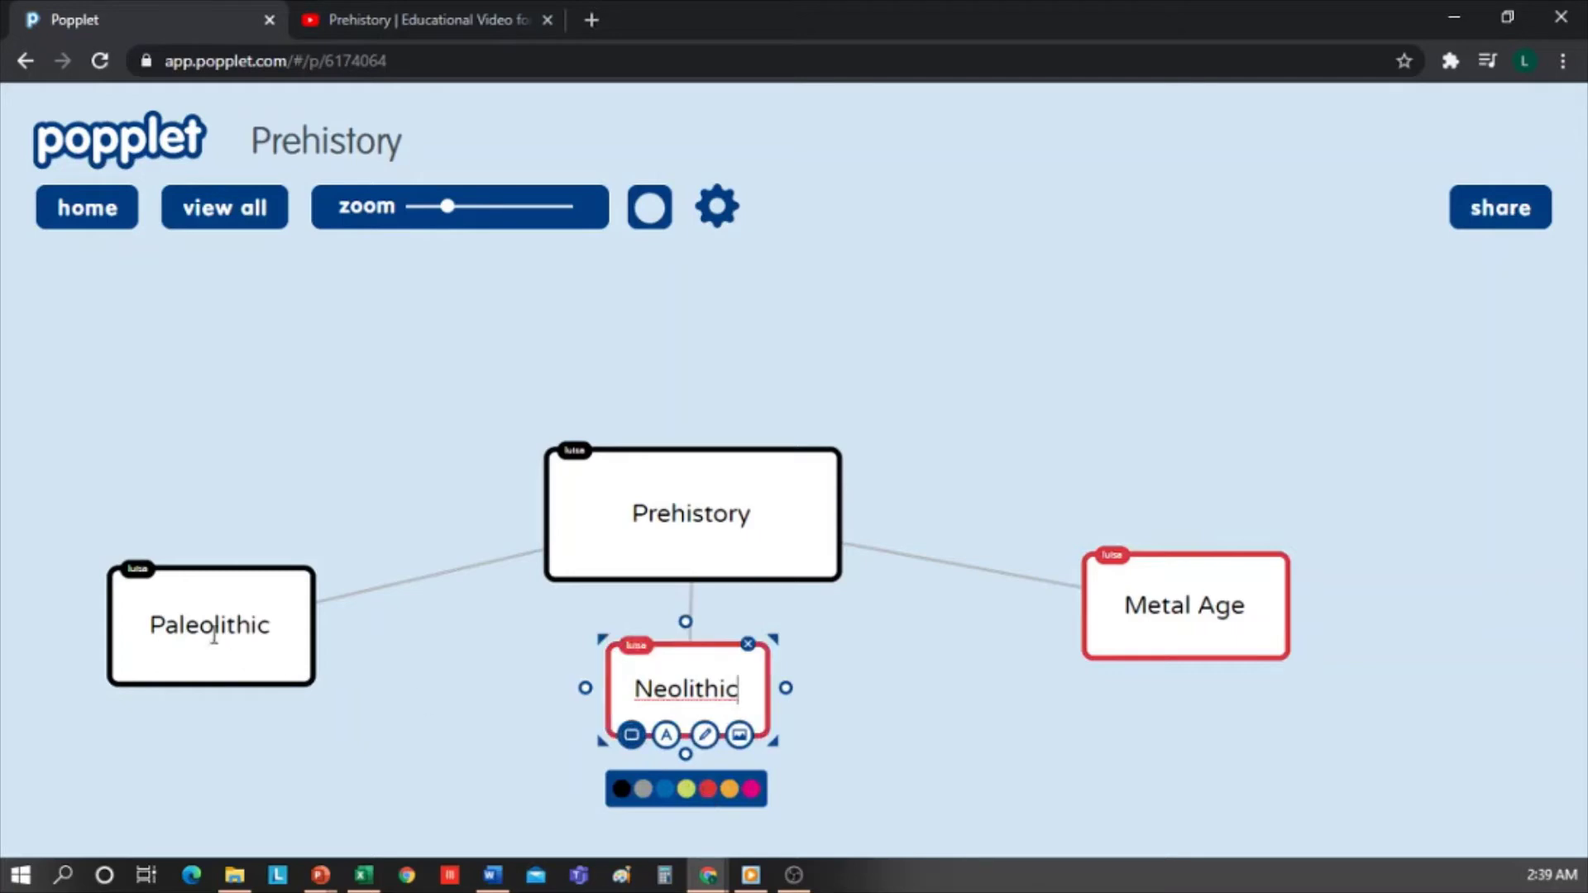
left_click(256, 675)
left_click(156, 685)
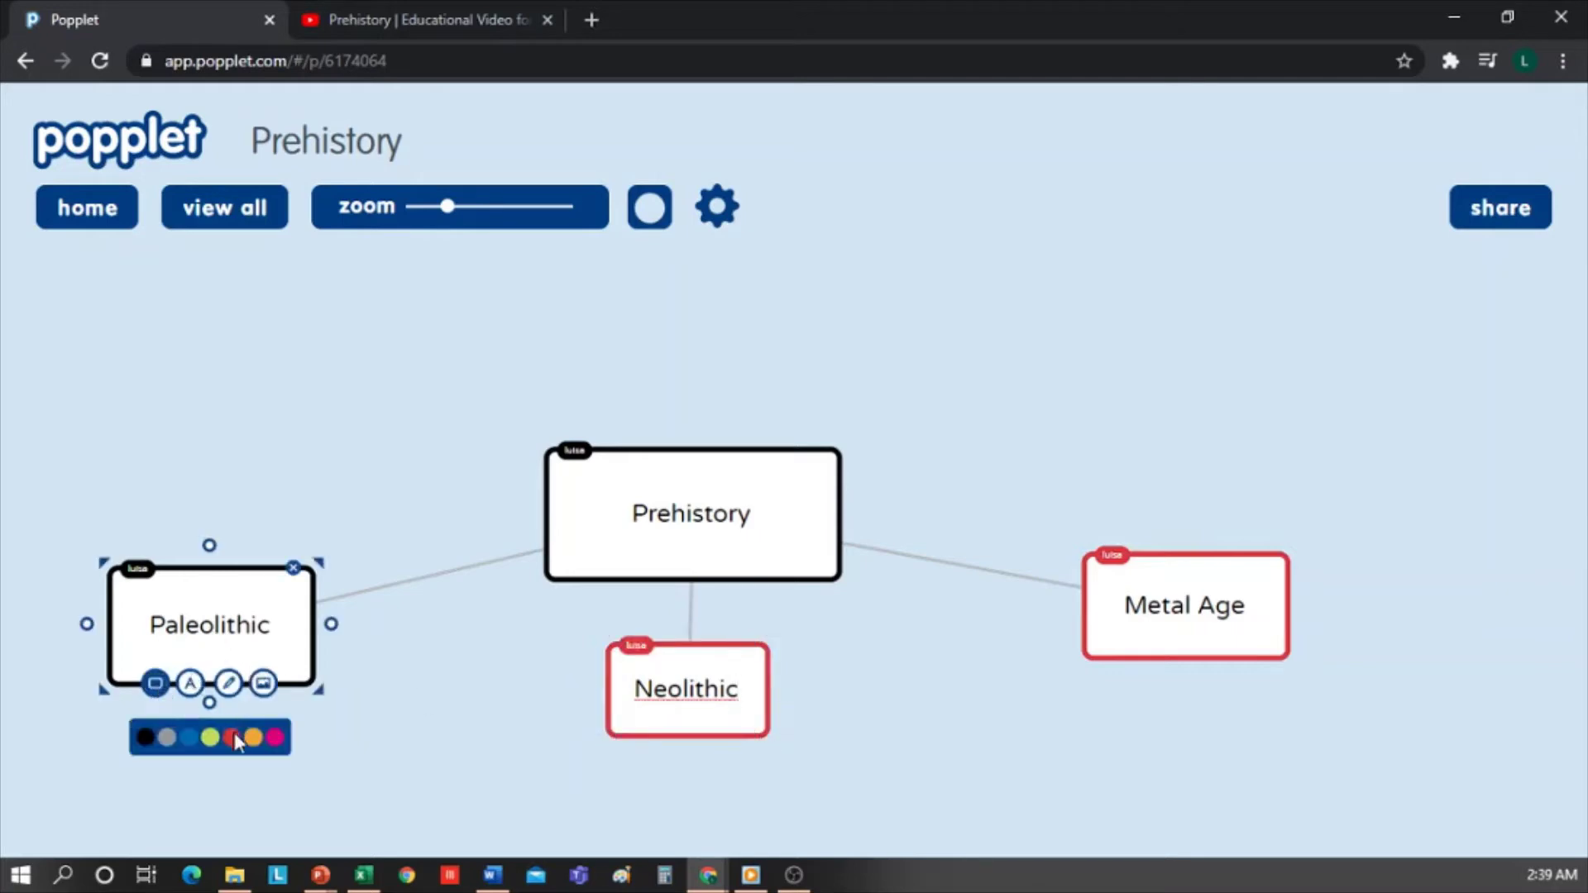
left_click(233, 734)
Step: Reposition the map lower on the canvas and nudge Metal Age right
left_click_drag(873, 417, 867, 525)
left_click_drag(298, 668, 240, 784)
left_click(748, 794)
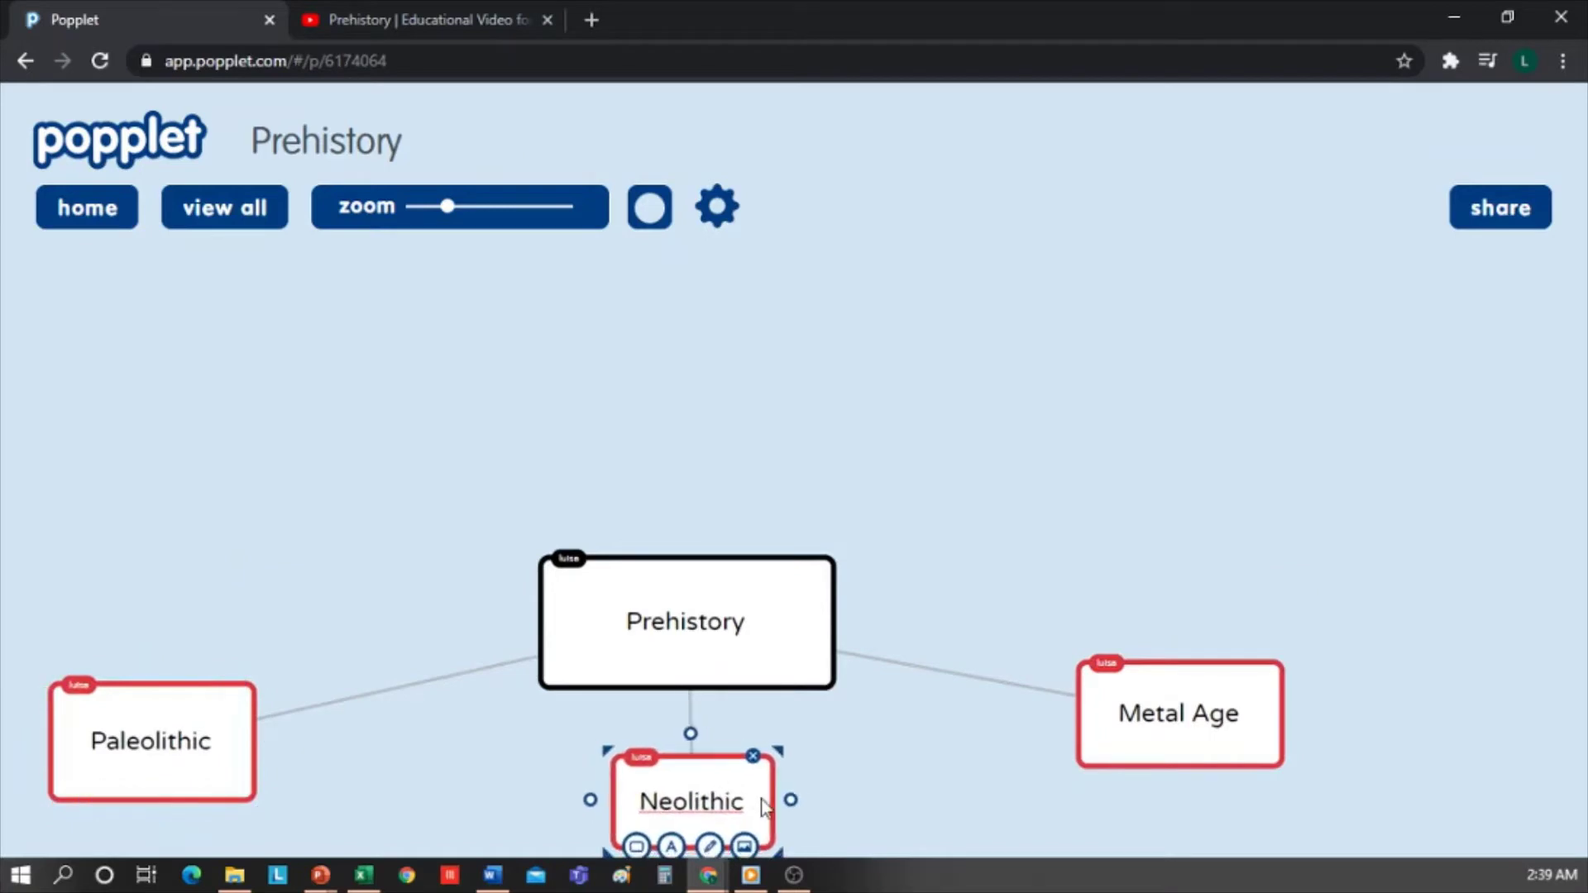
left_click_drag(1119, 744, 1125, 763)
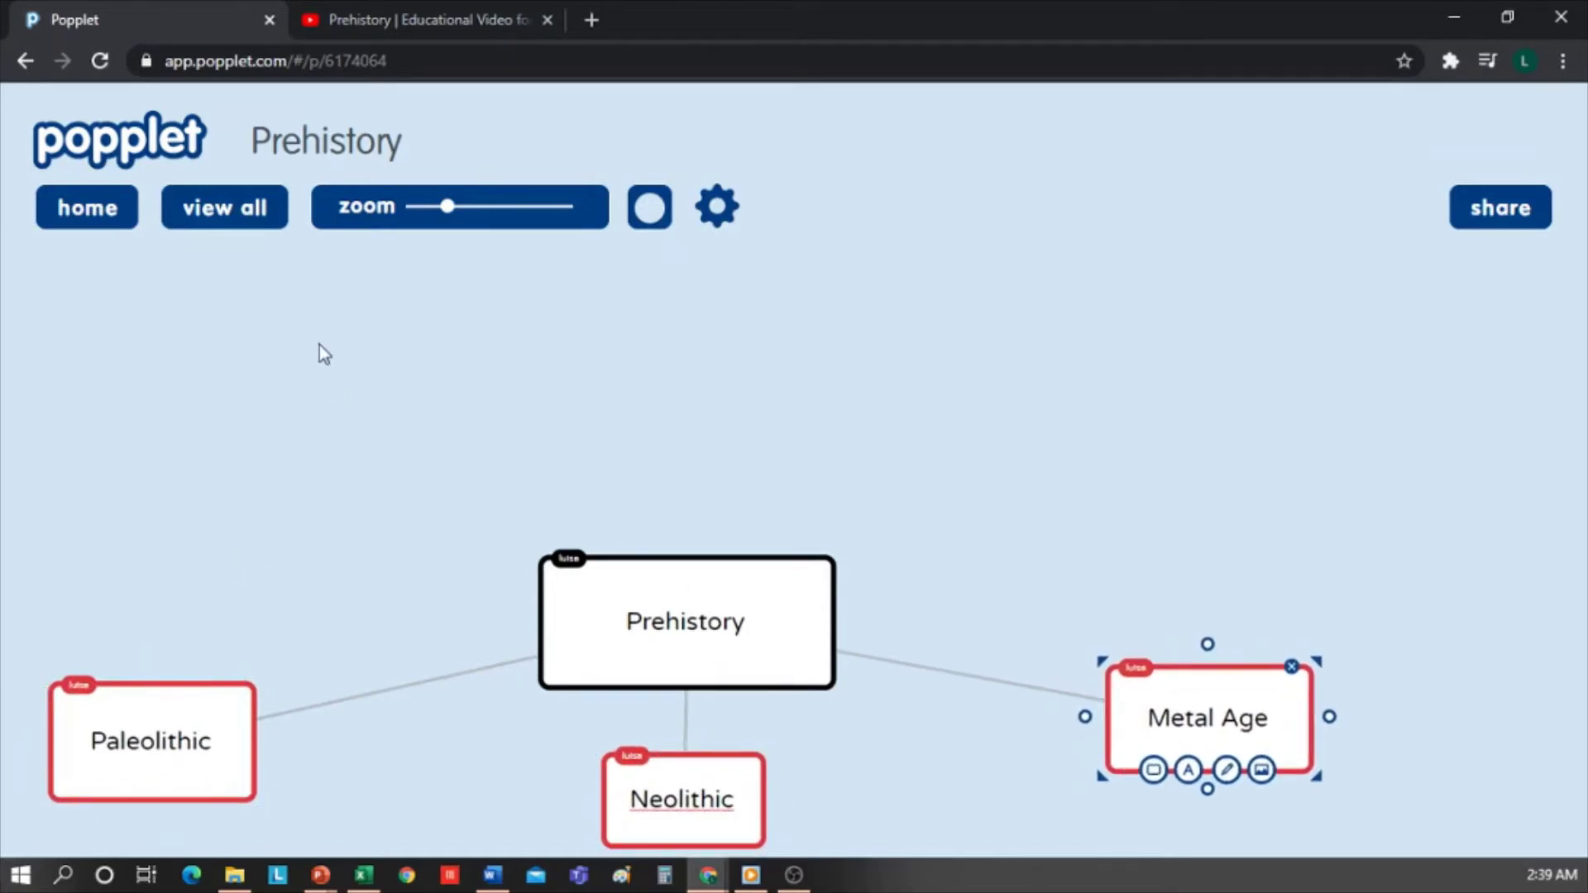
Step: Add a red-bordered 'Stage' legend popple above the map
scroll(463, 670, "up", 2)
scroll(464, 665, "down", 4)
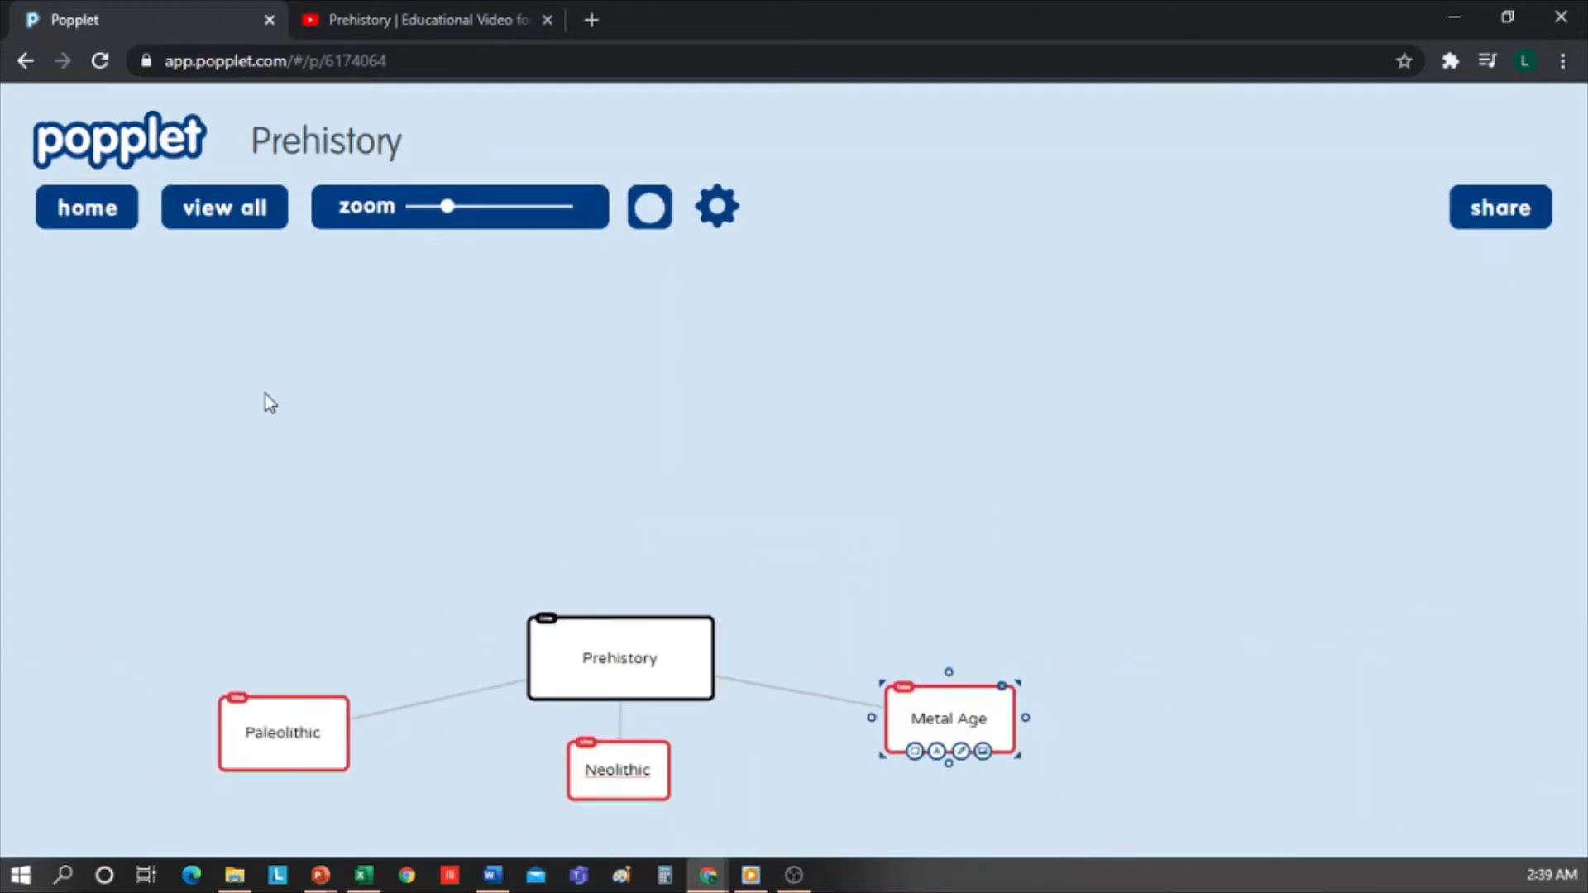
double_click(155, 397)
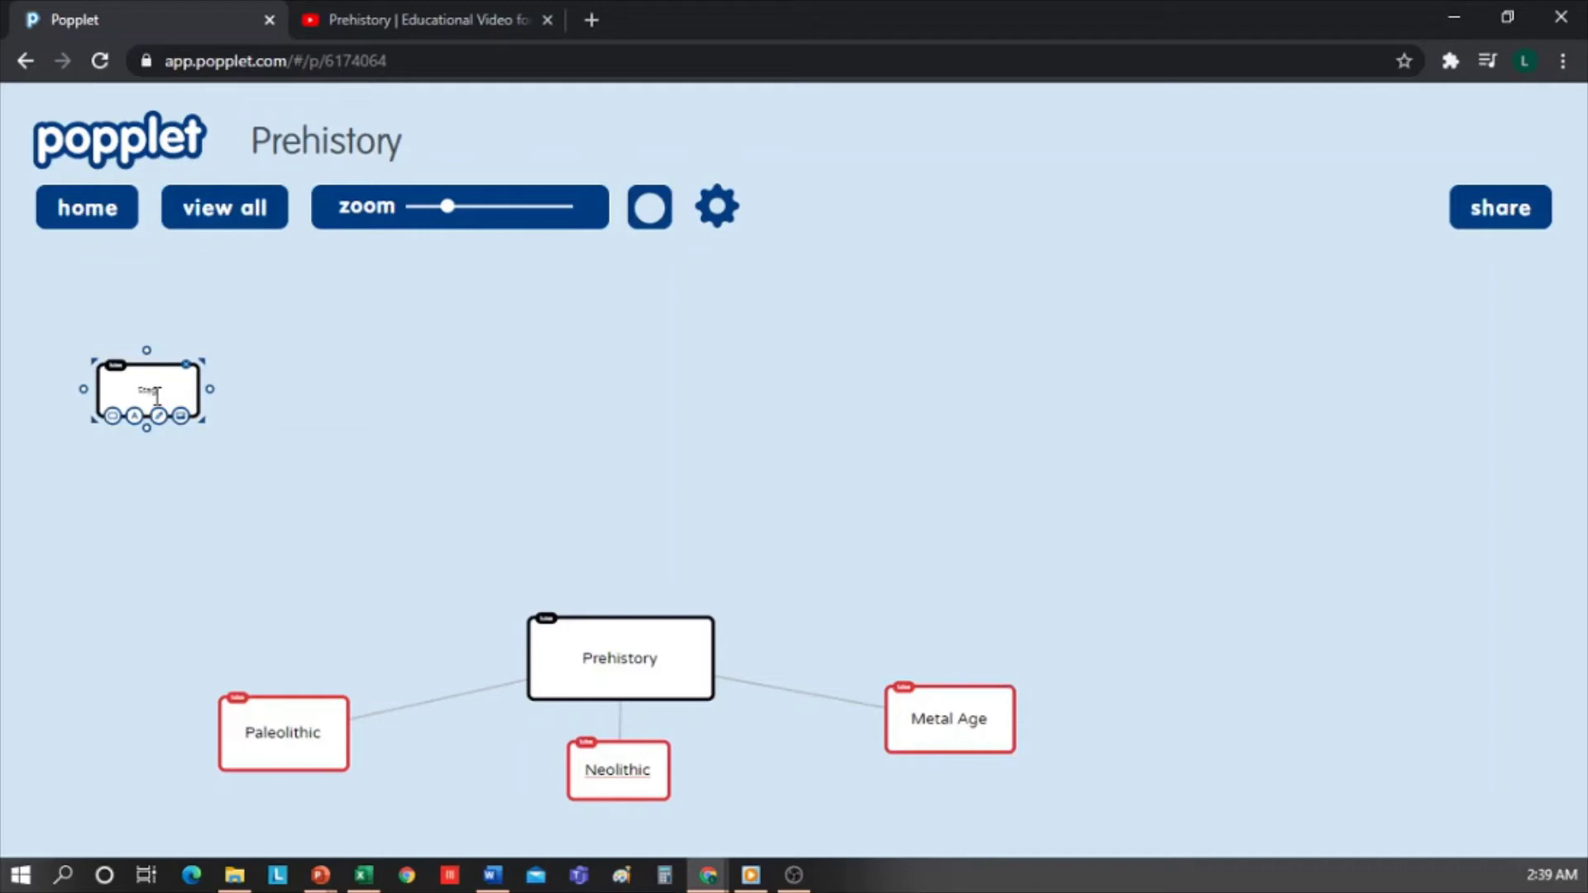
left_click(113, 416)
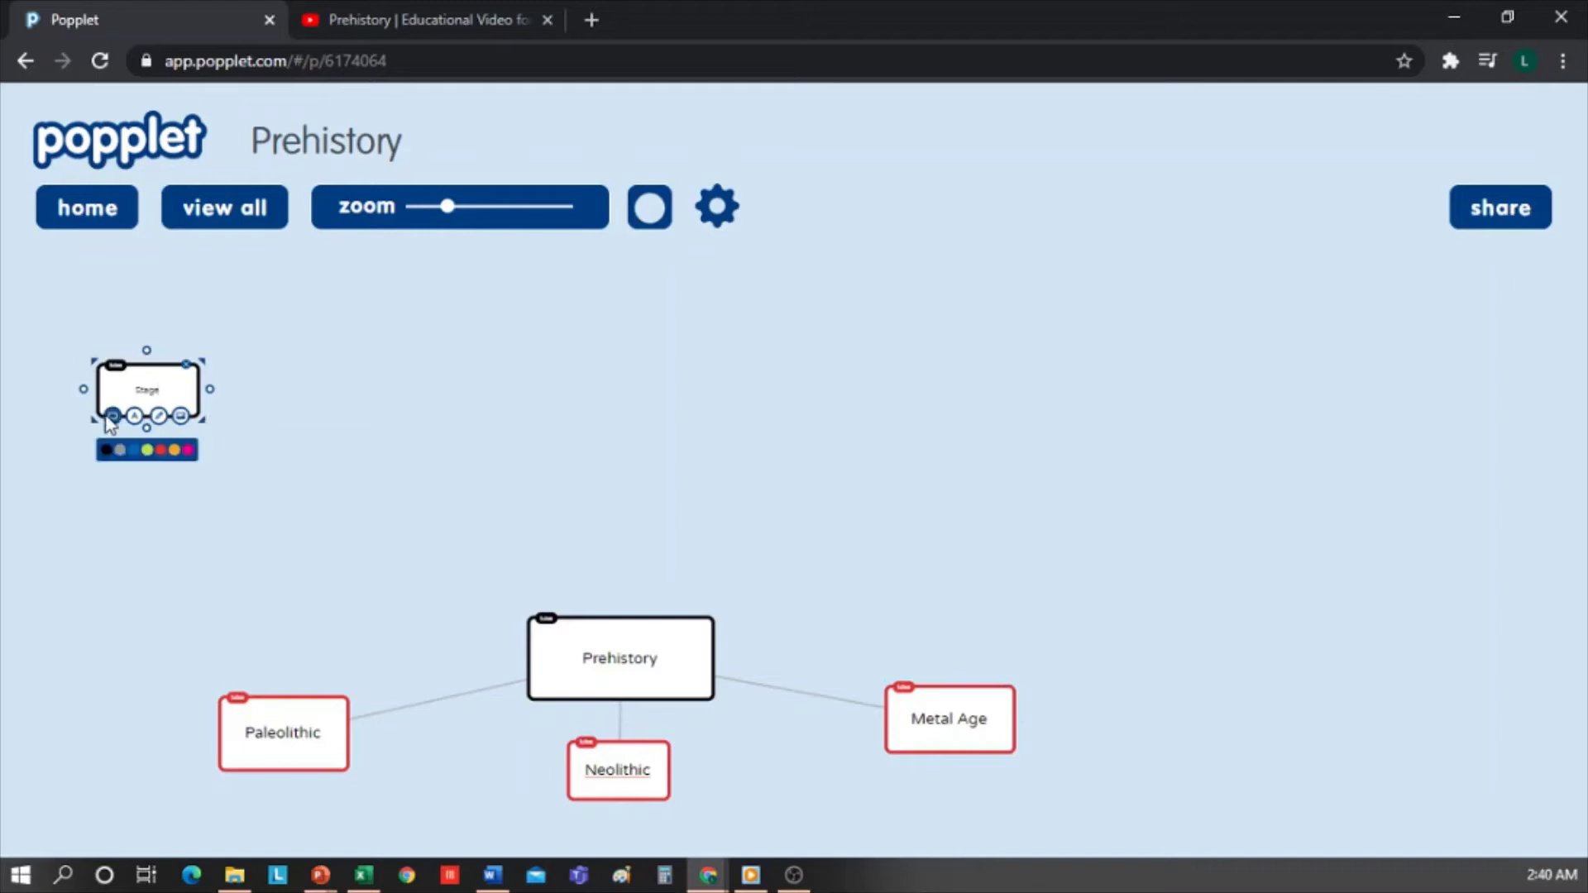
left_click(161, 450)
Step: Add a yellow-green 'Home' legend popple right of Stage
double_click(267, 389)
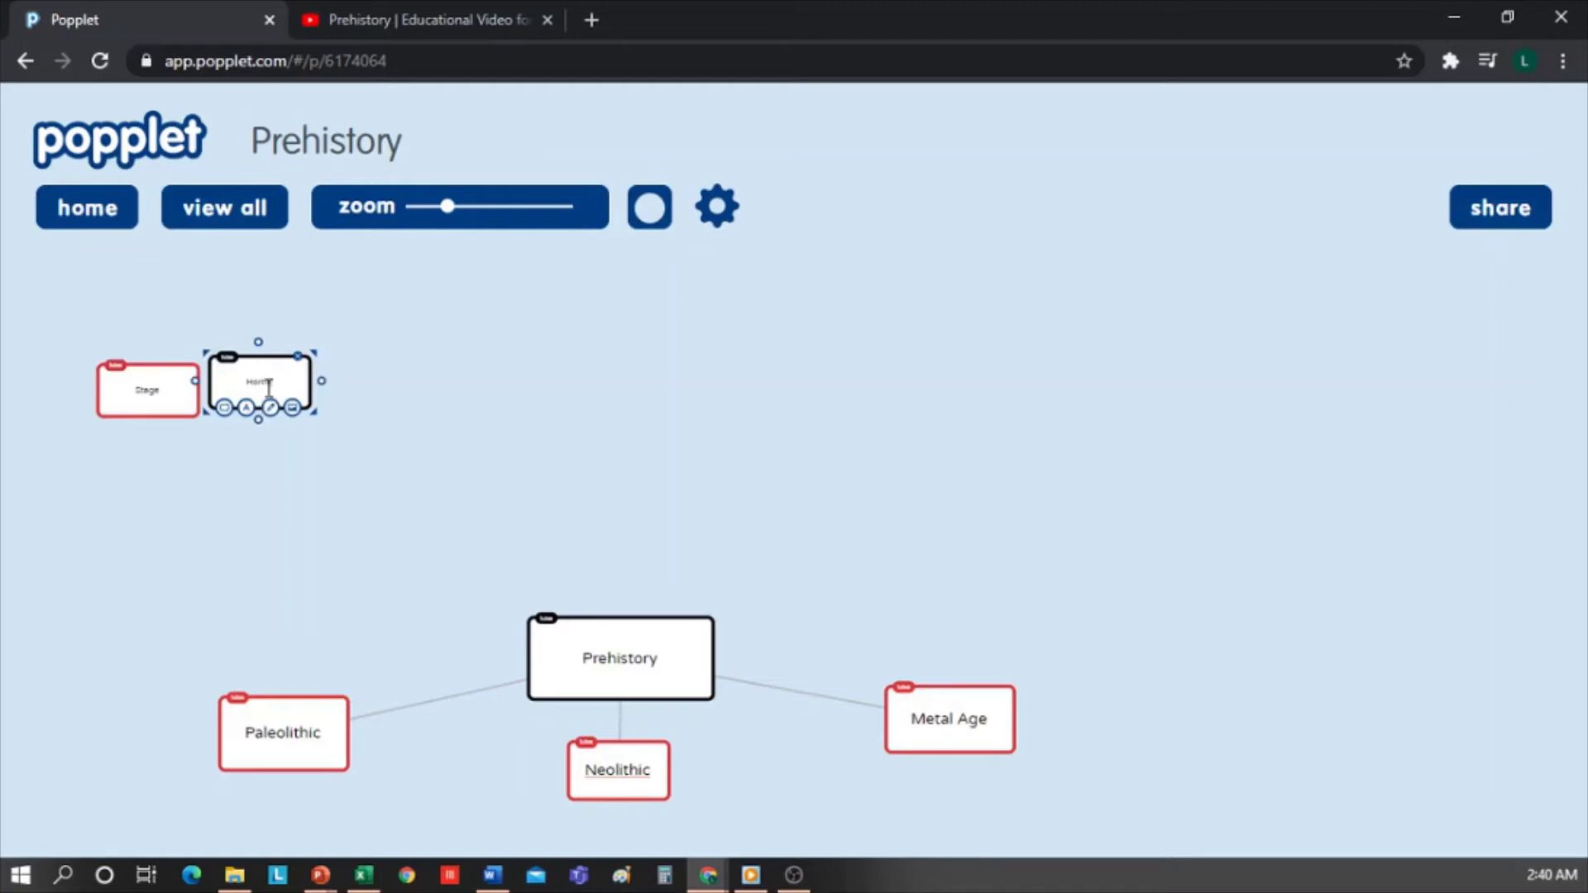
left_click(225, 407)
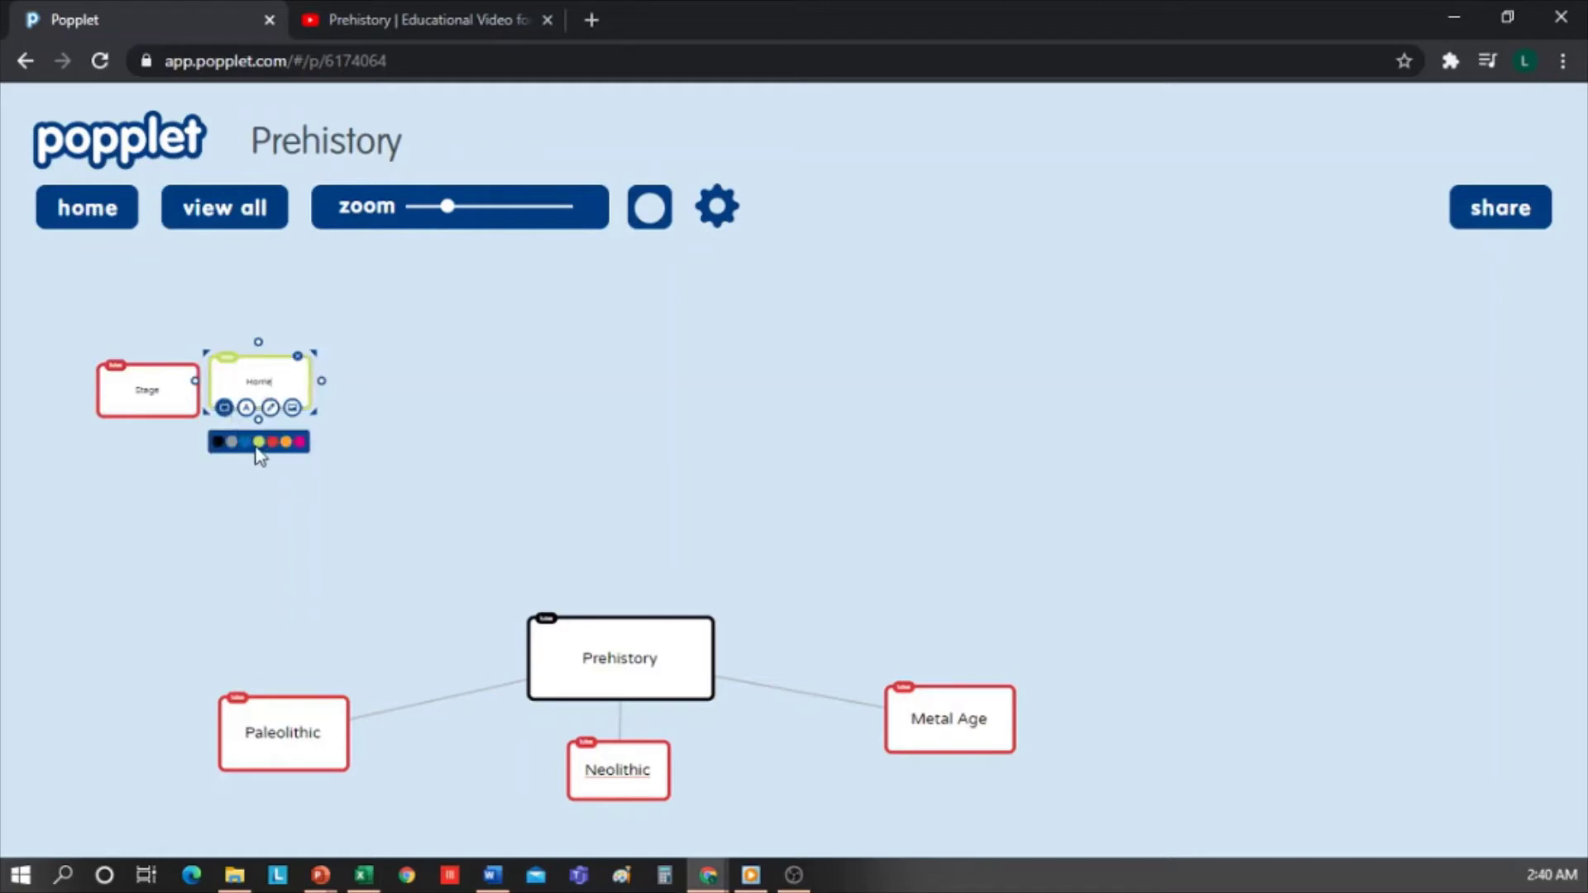
left_click(268, 388)
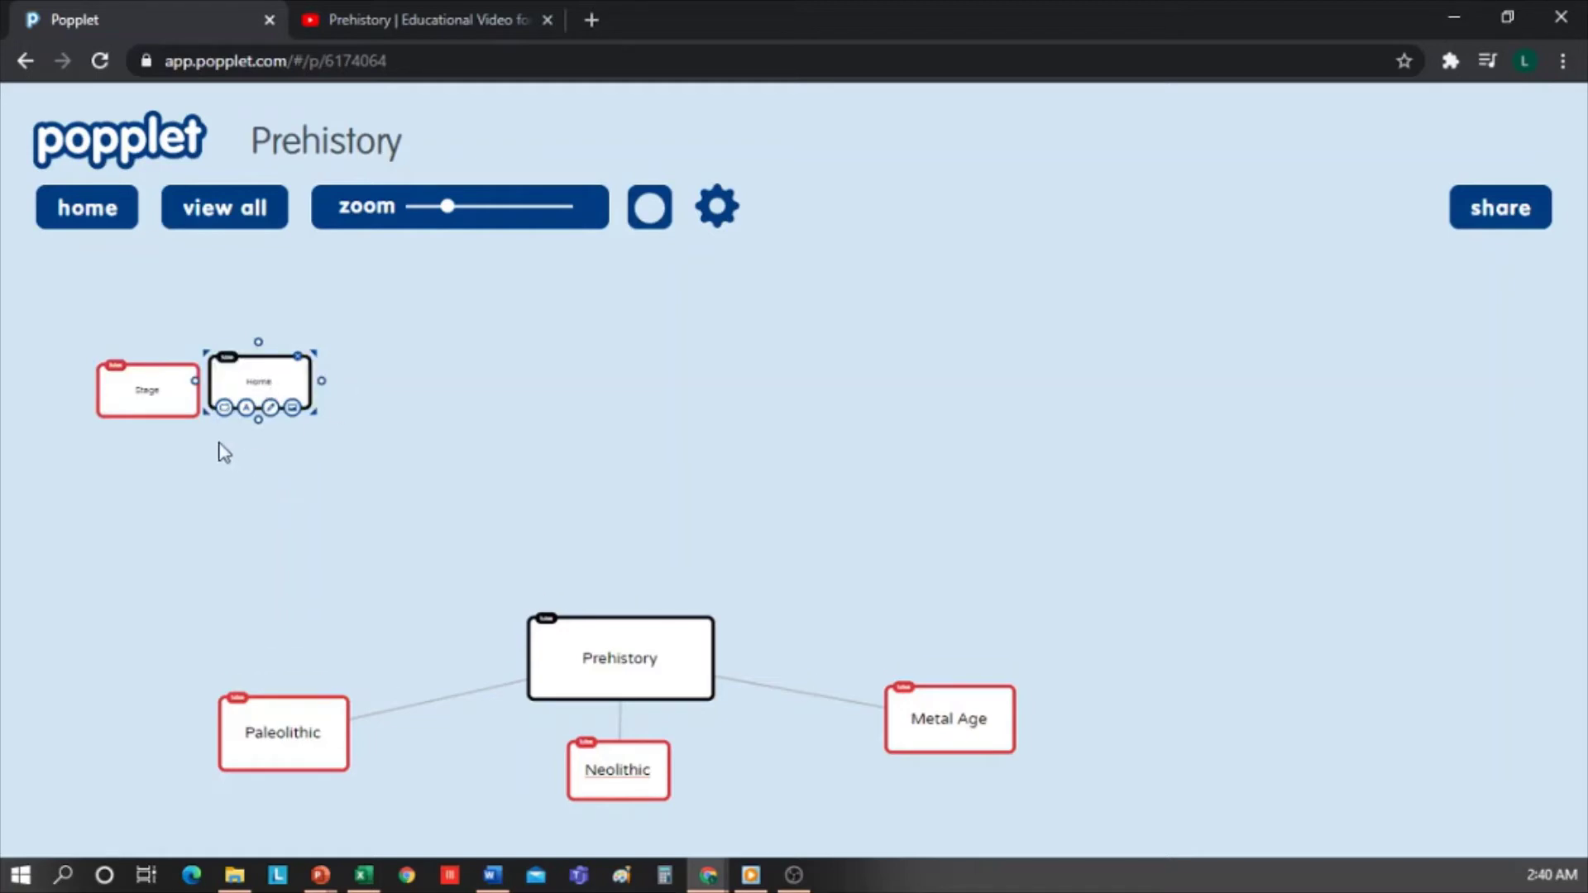
left_click(225, 407)
left_click(259, 444)
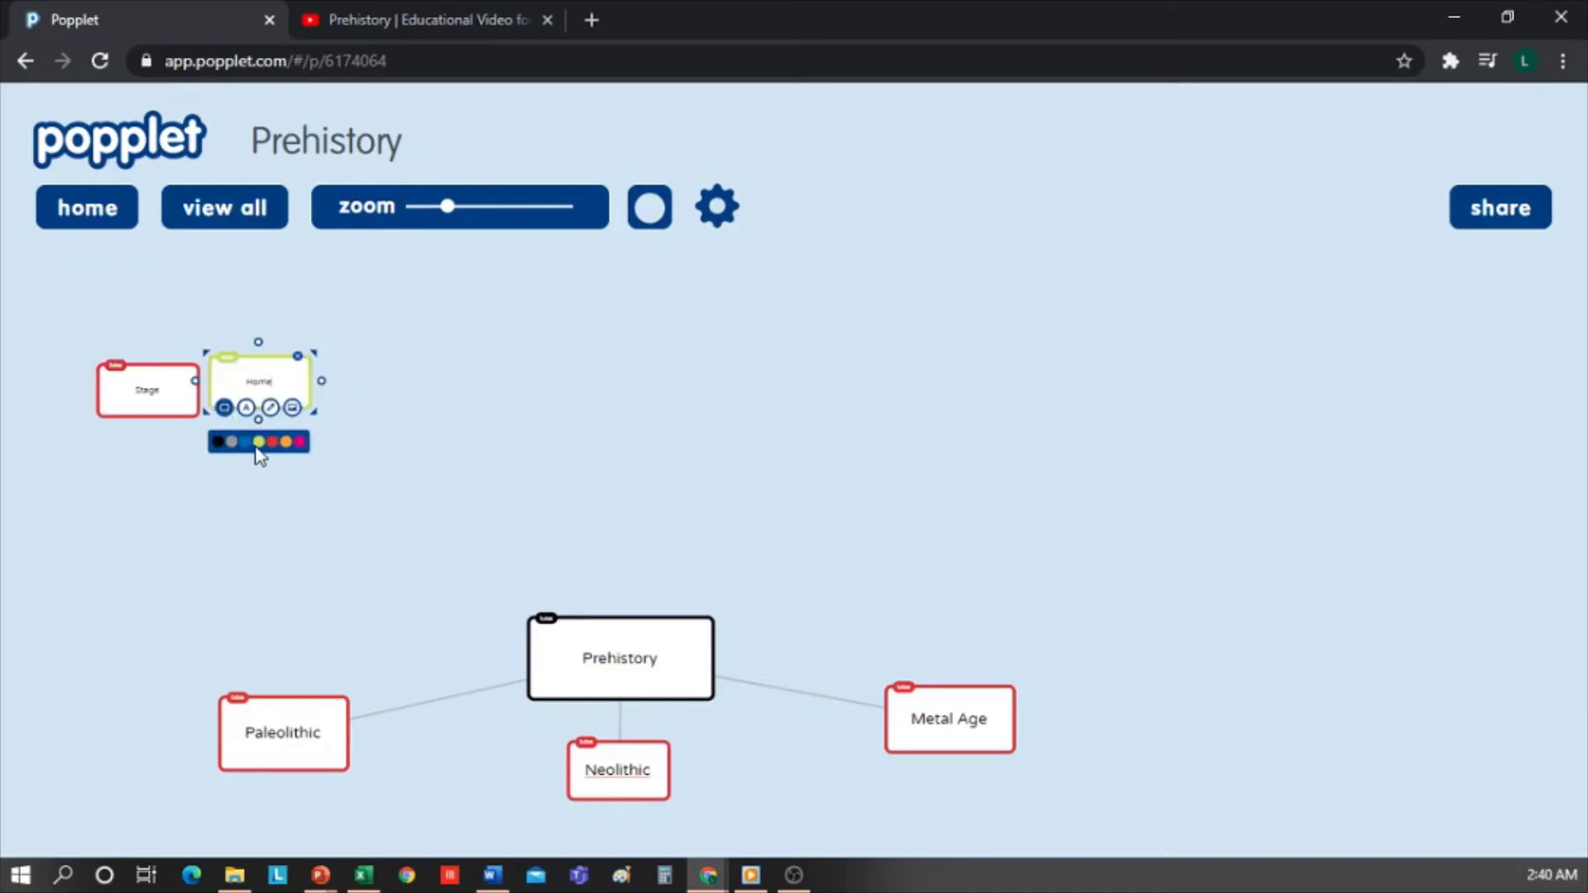
left_click(369, 387)
Step: Add a blue 'Way of life' popple and a pink 'Objects' popple to the legend row
double_click(371, 385)
type("Way of life")
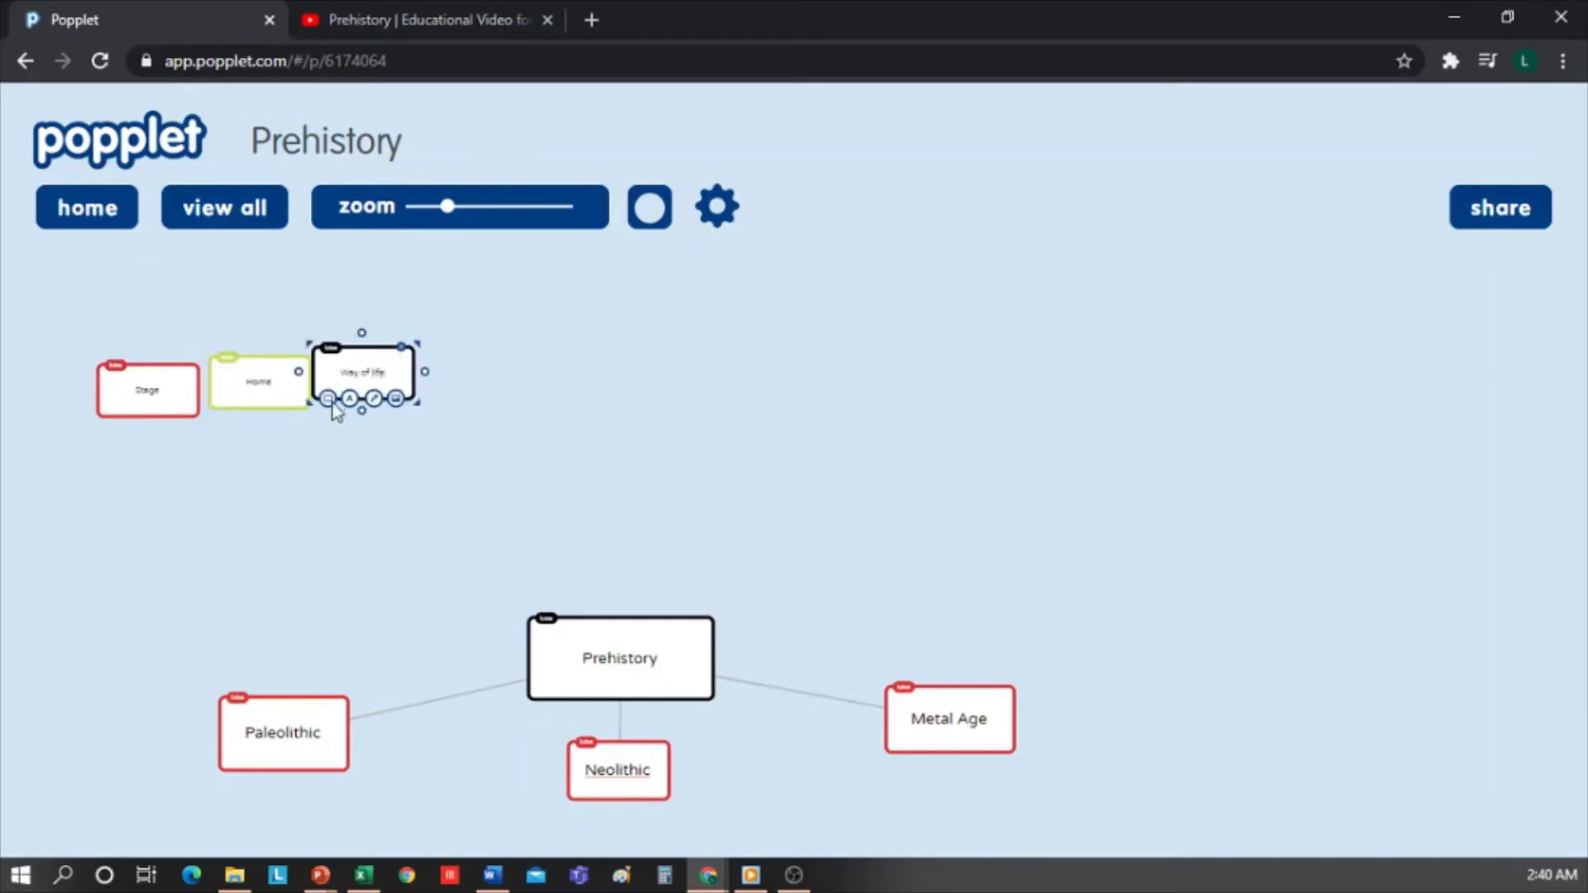
left_click(331, 401)
left_click(349, 438)
left_click(275, 374)
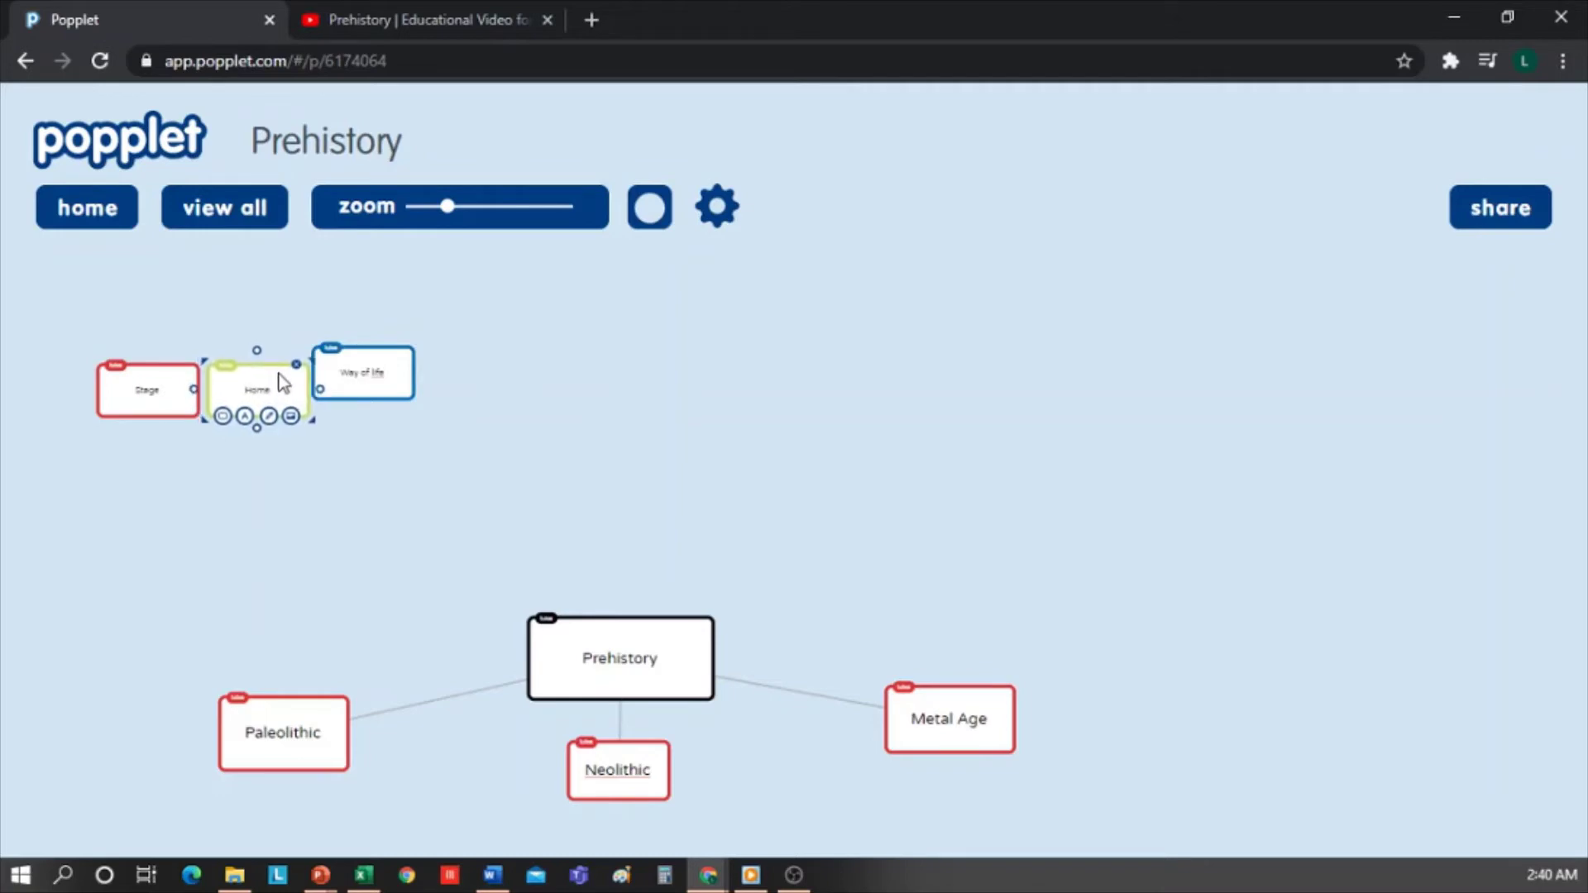
left_click_drag(405, 351, 407, 378)
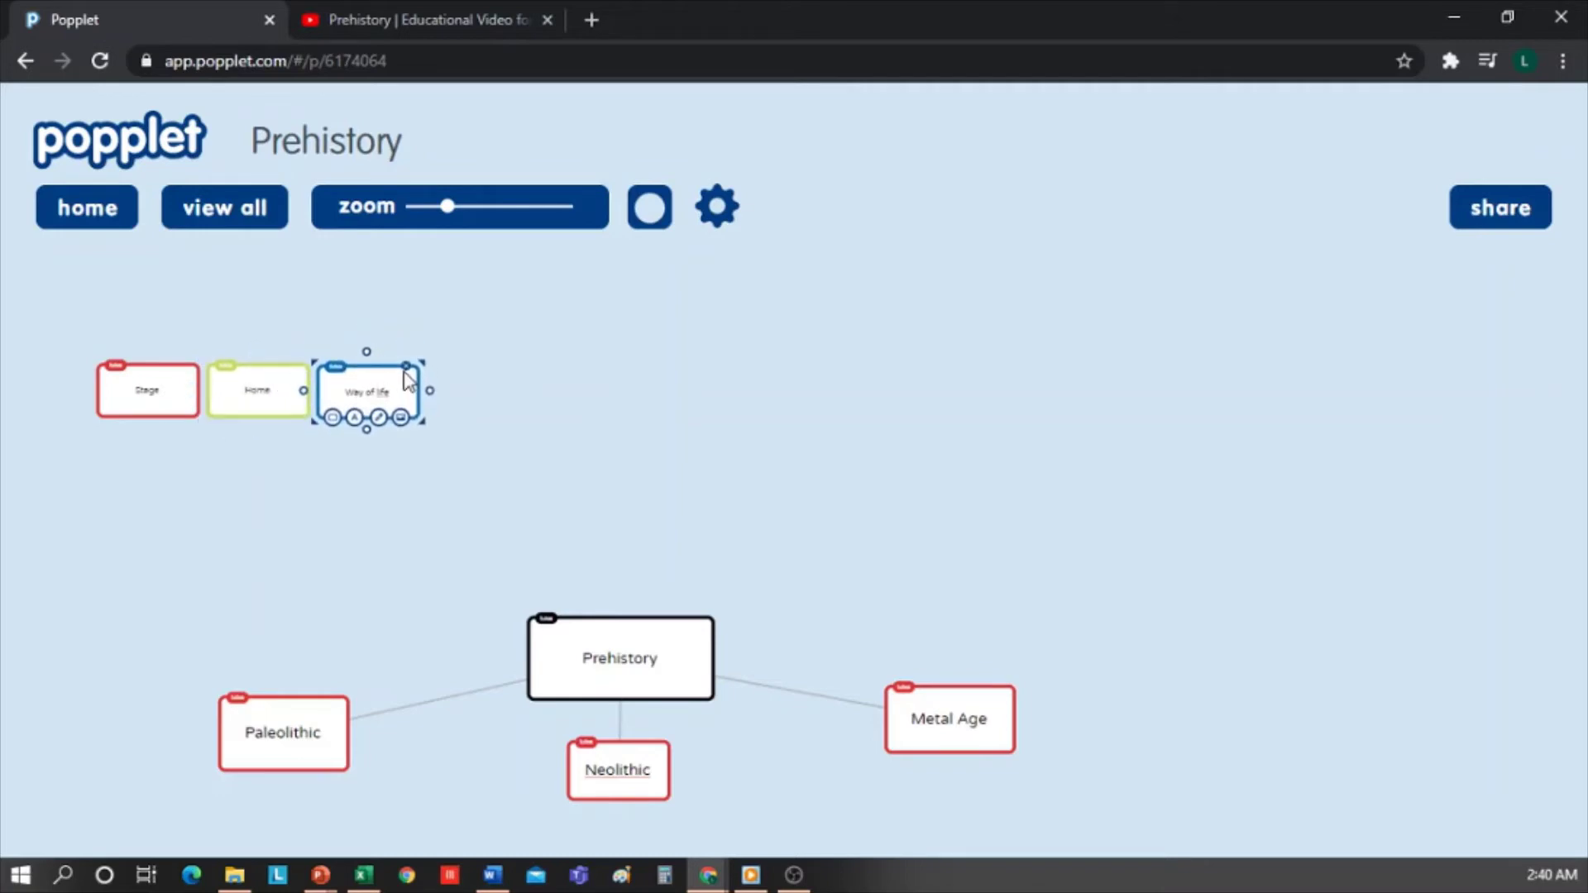
double_click(478, 391)
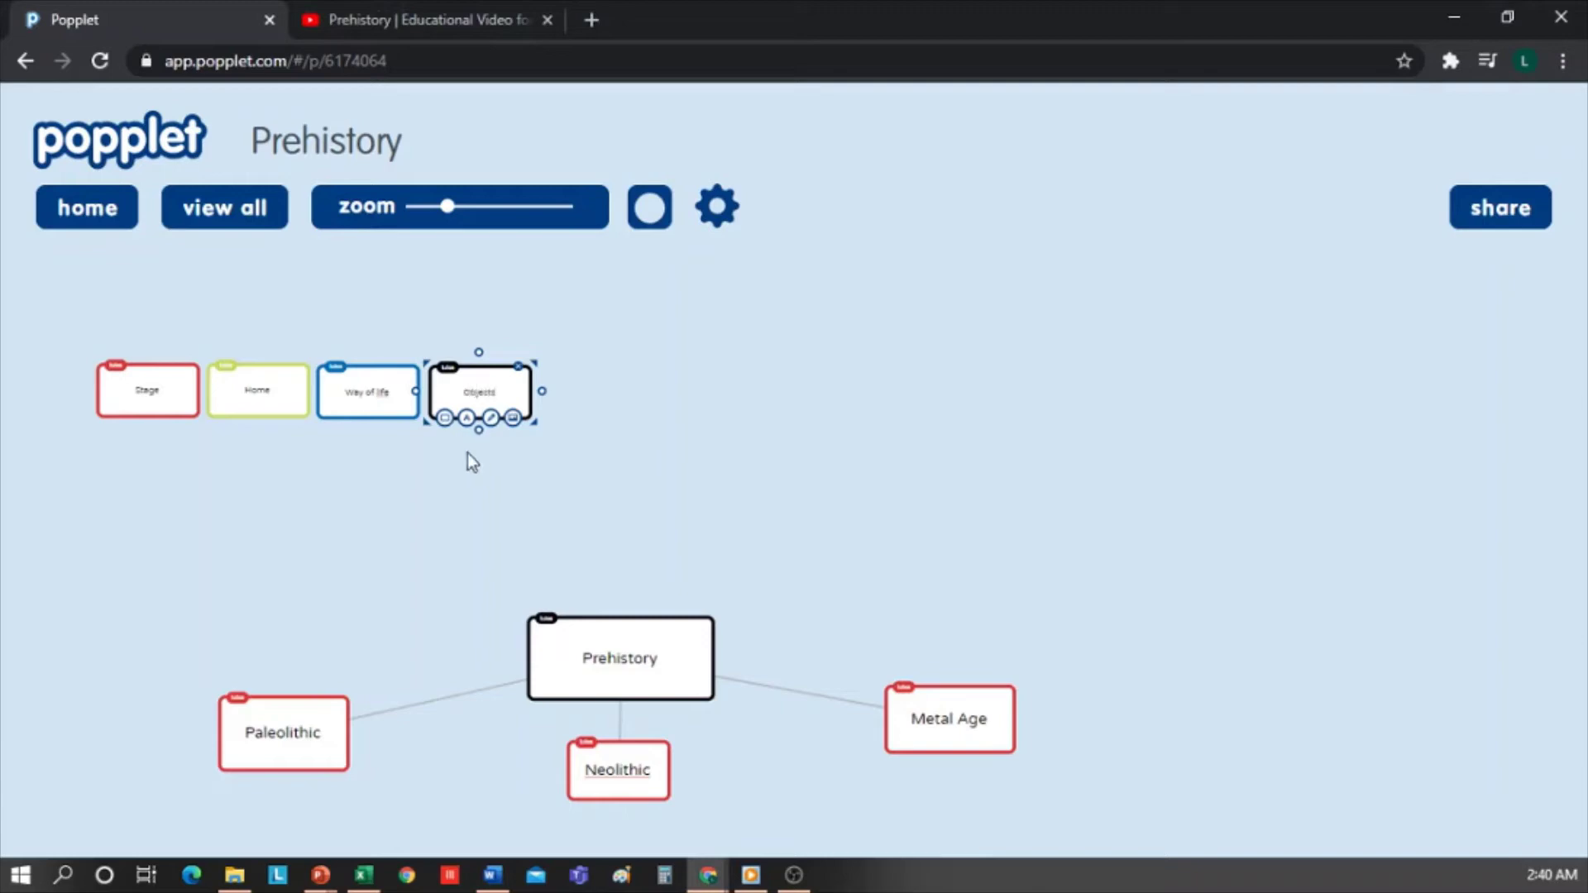
left_click(444, 418)
left_click(520, 451)
Step: Add an orange 'Art' popple and line it up at the end of the row
double_click(583, 401)
type("Art")
left_click(538, 419)
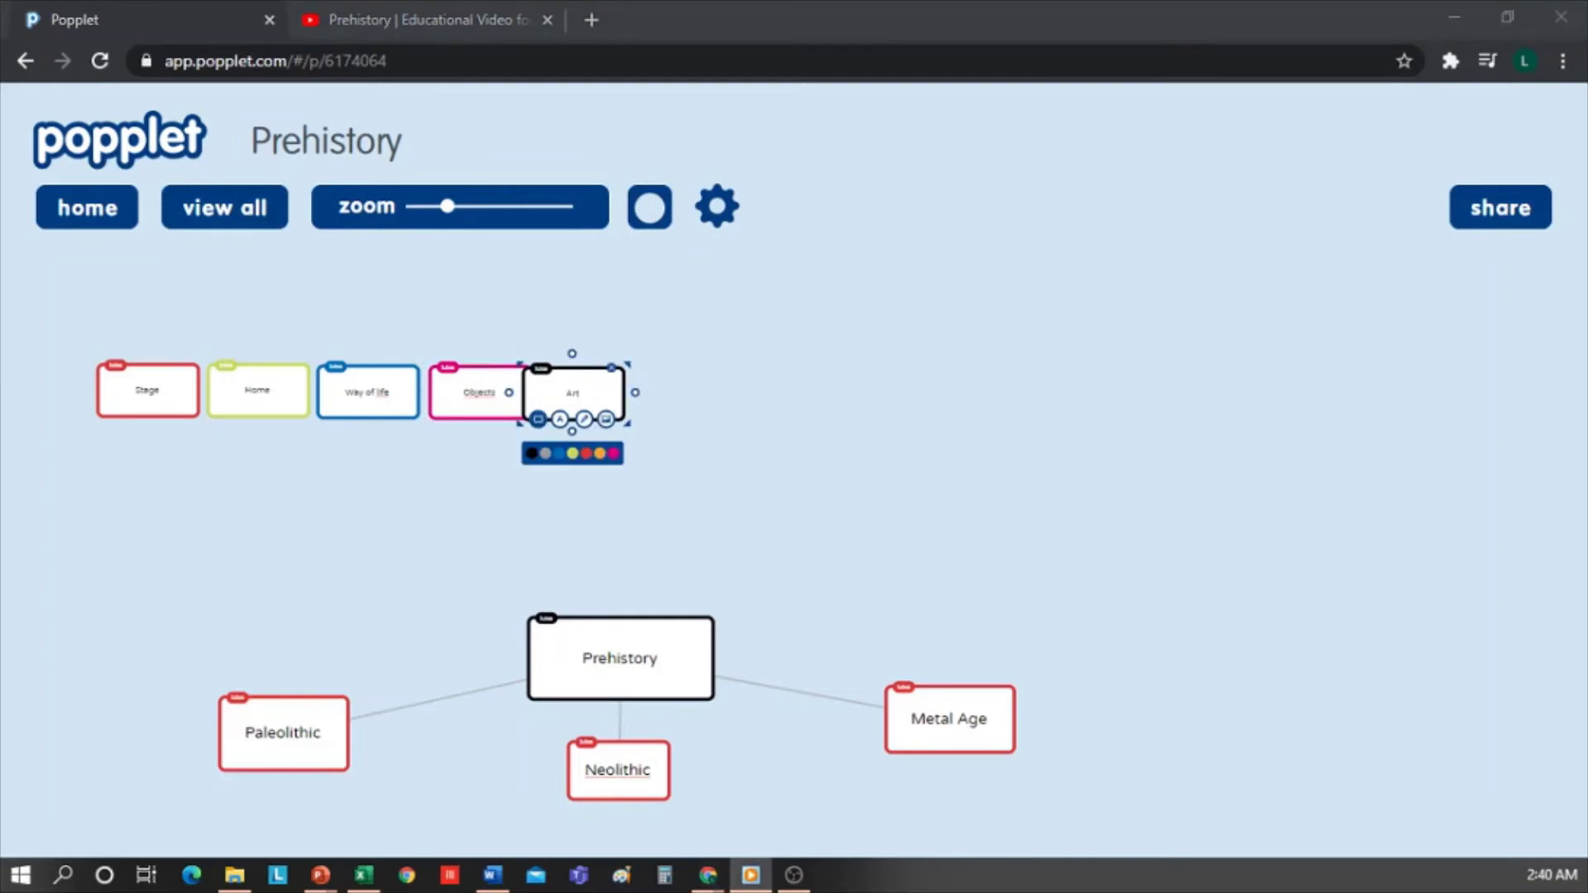
left_click(582, 402)
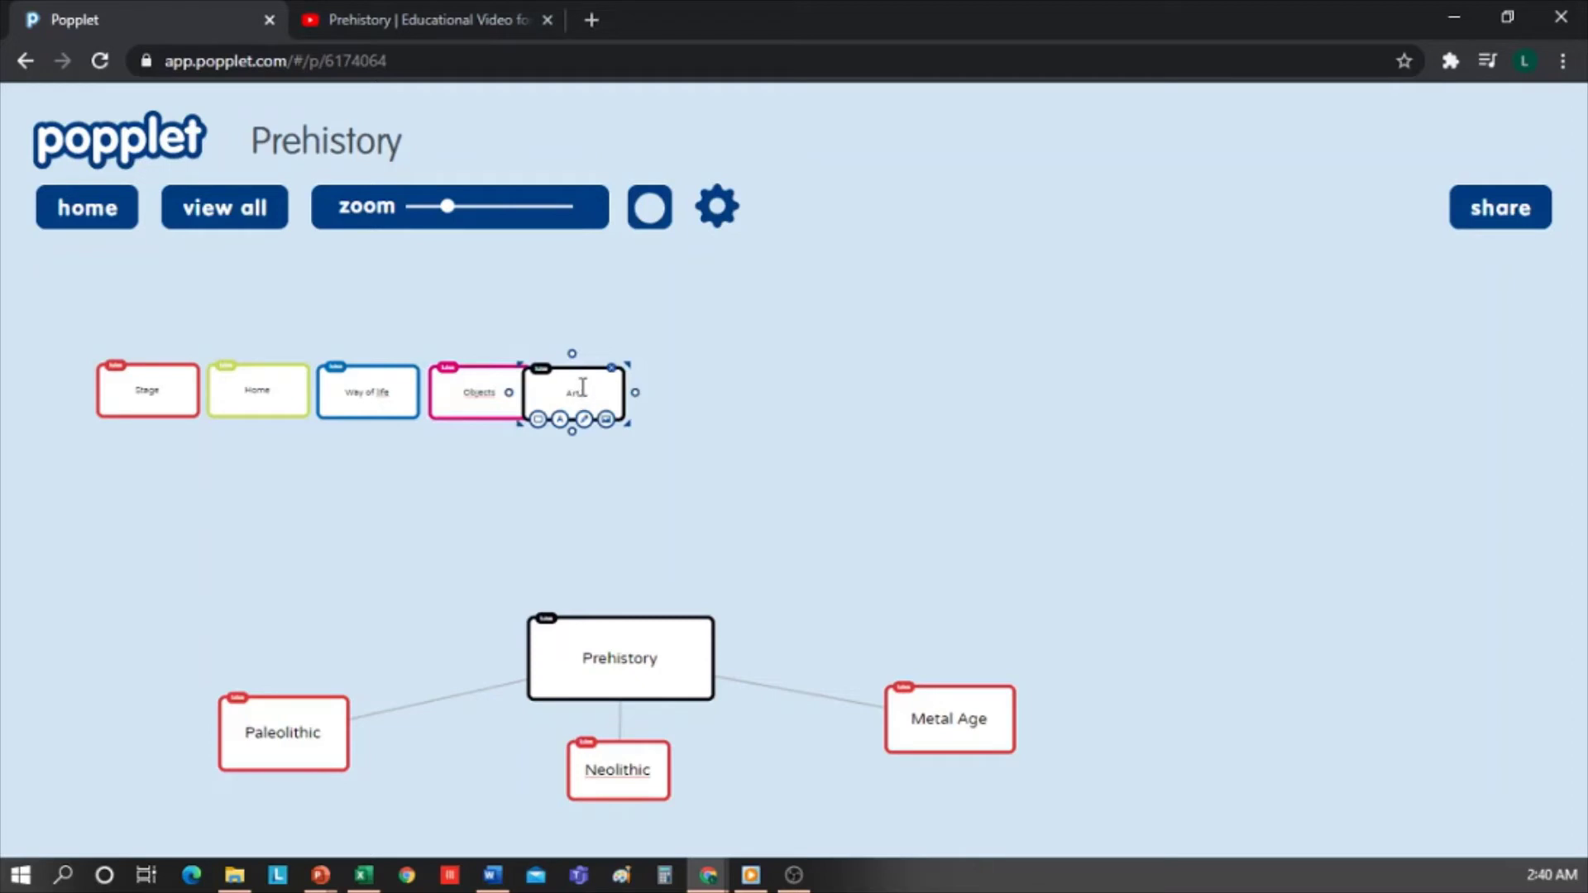
left_click(537, 419)
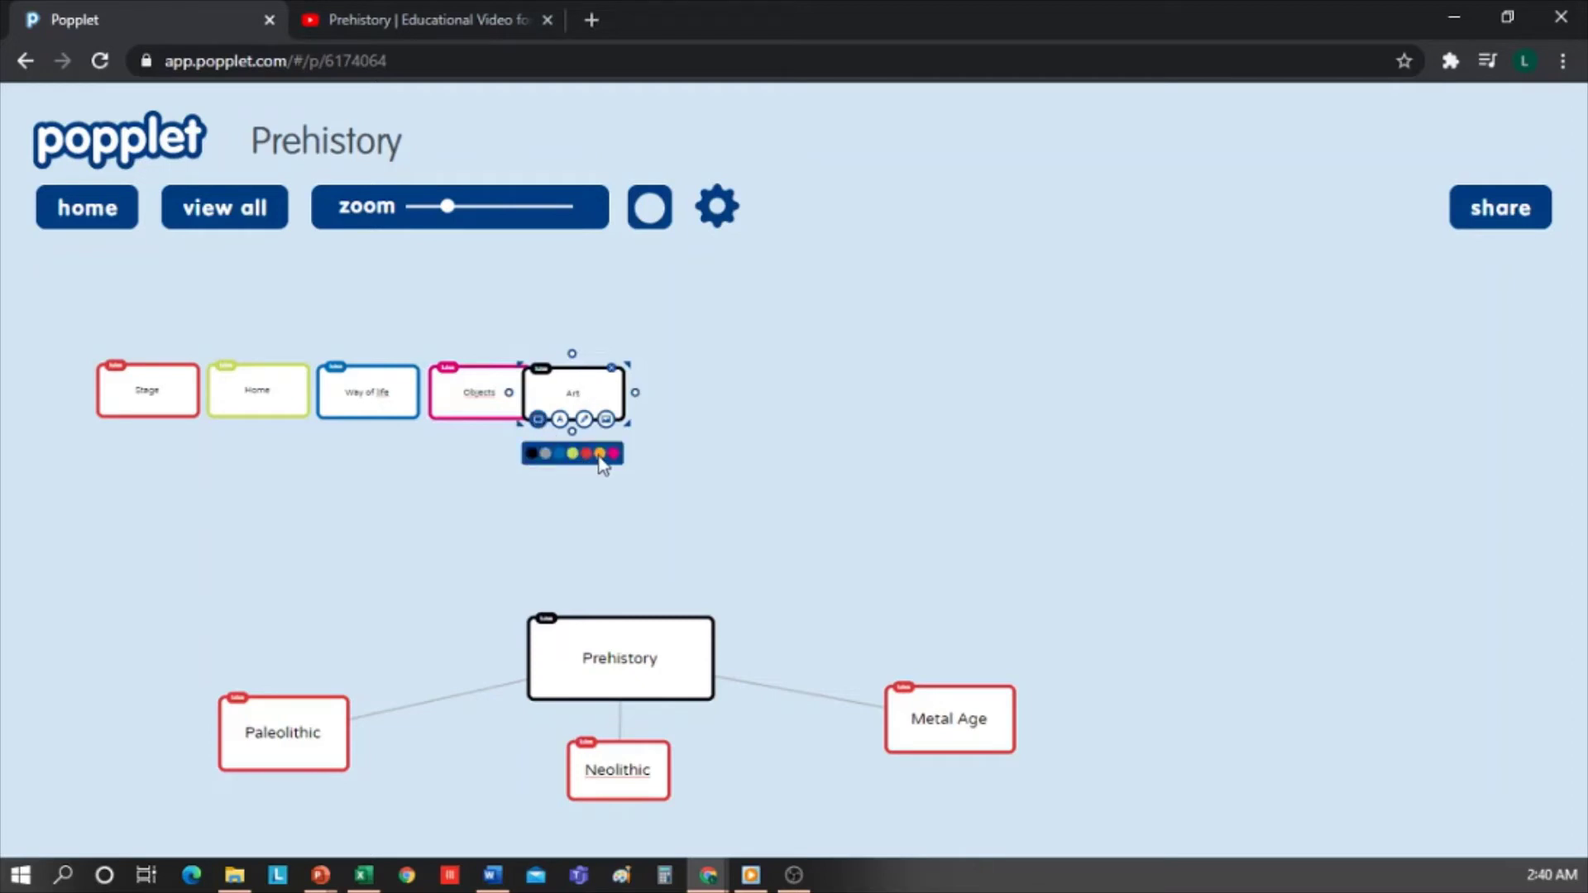
left_click(600, 453)
left_click(702, 393)
left_click_drag(579, 393, 604, 393)
left_click(732, 397)
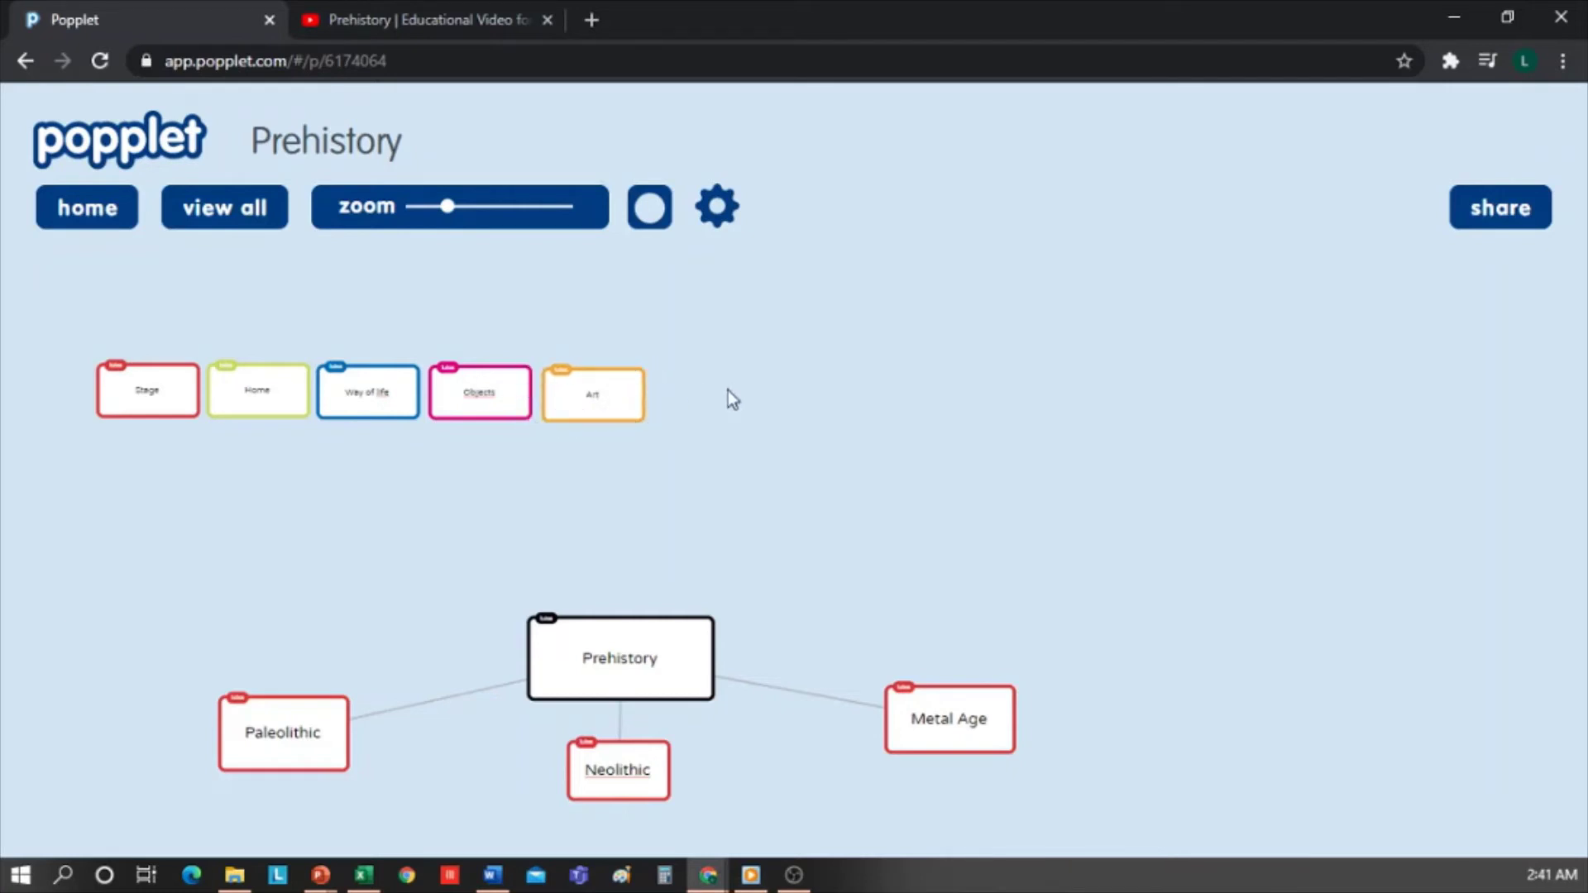
Step: Add a grey-bordered popple labelled 'Resources' beside Art
double_click(729, 392)
left_click(823, 526)
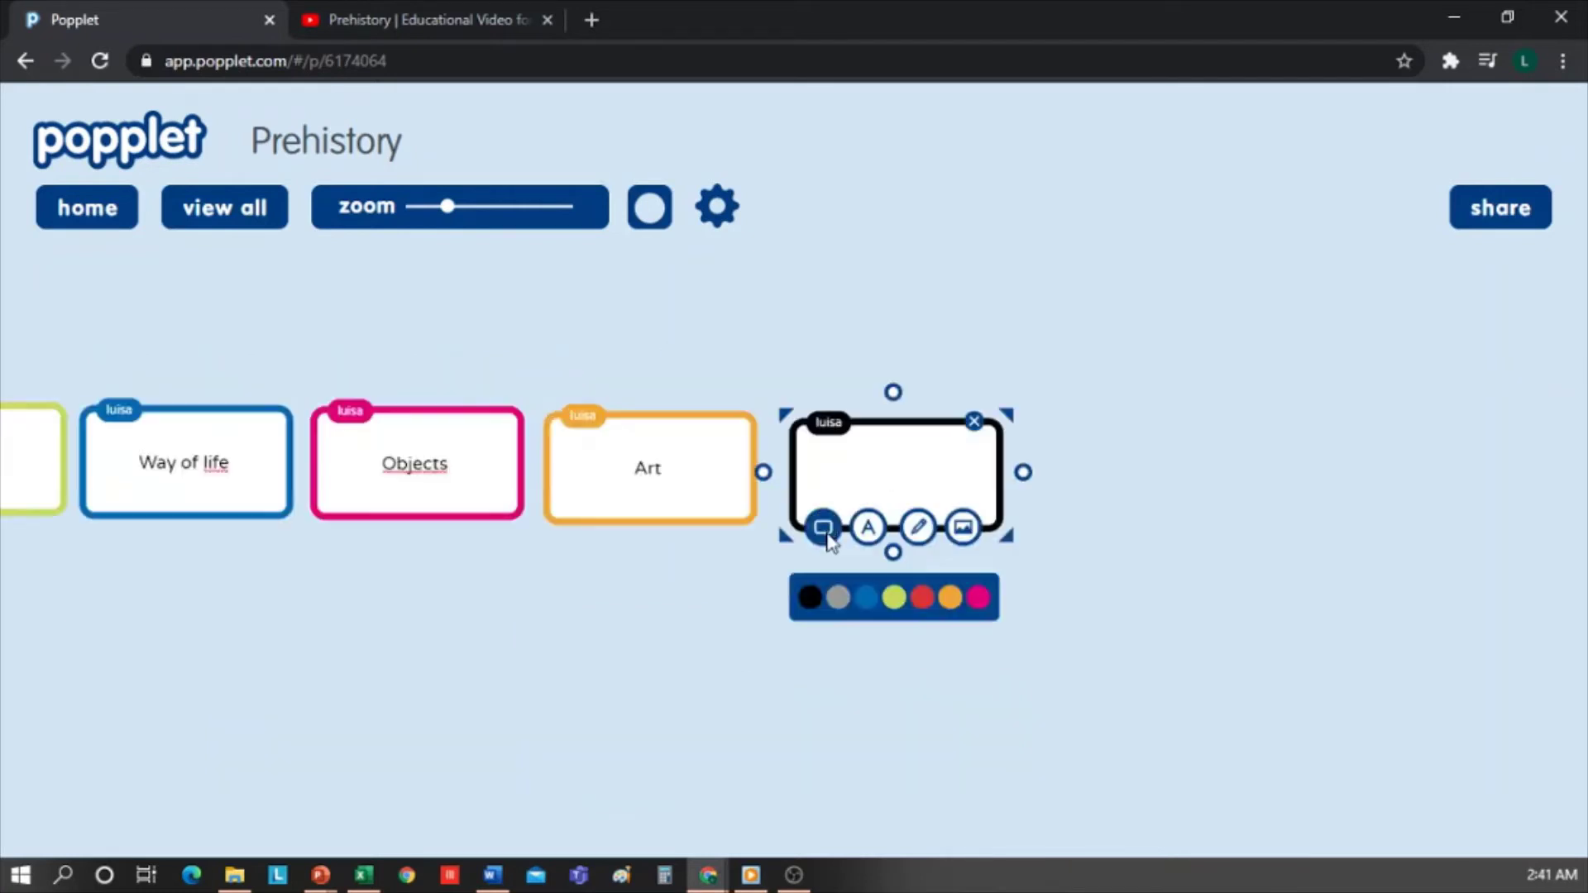
left_click(837, 595)
left_click(884, 467)
type("Resources")
Step: Sketch a black freehand R above the Resources label
left_click(918, 527)
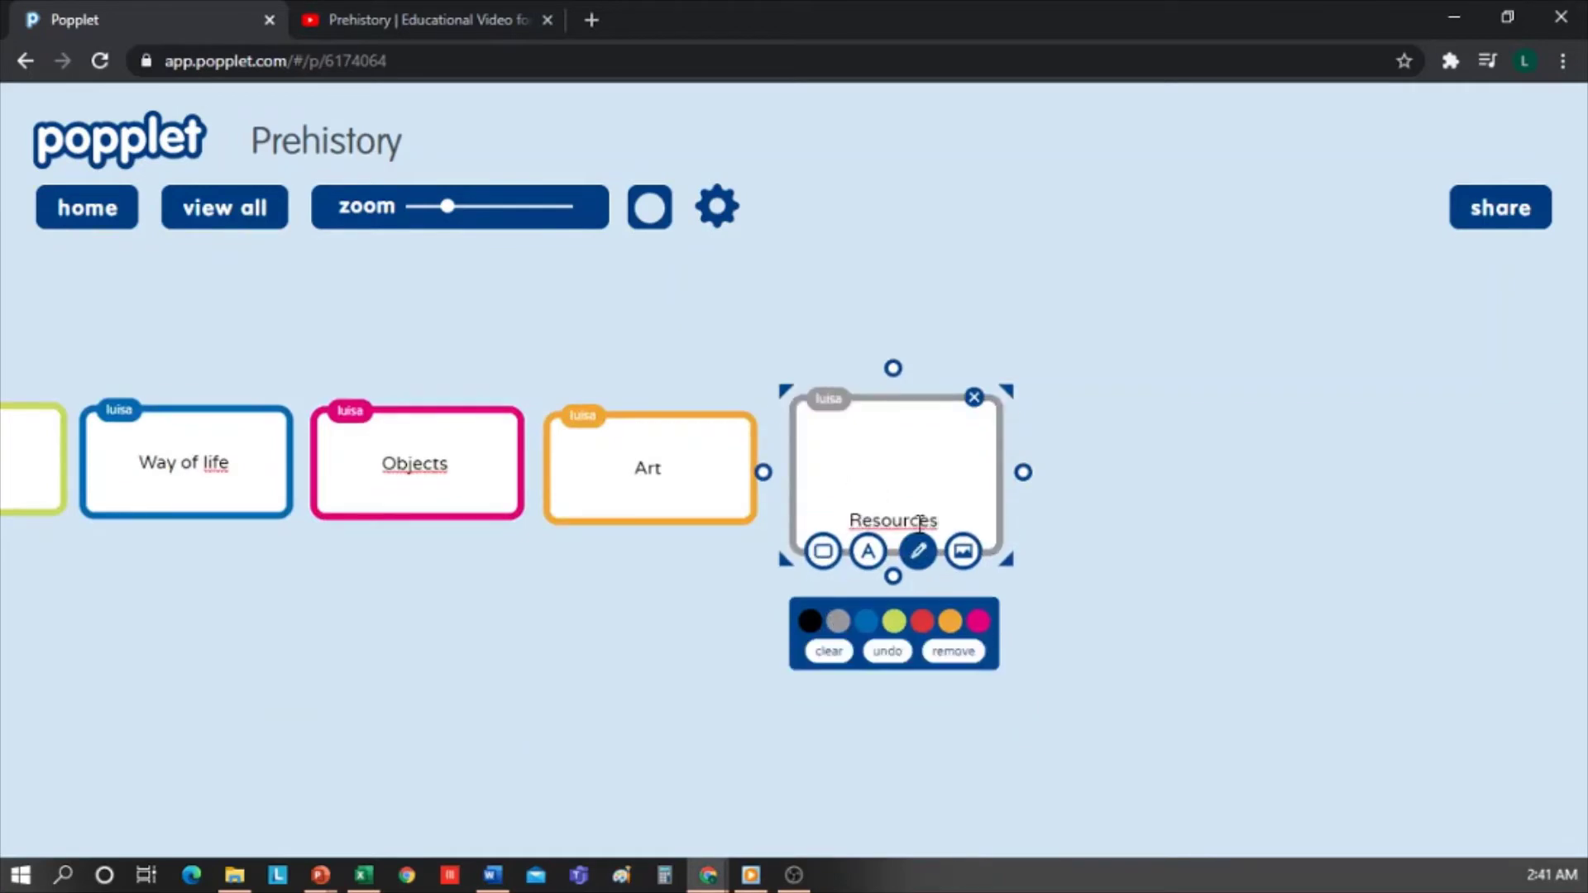
left_click(811, 622)
mouse_move(870, 438)
left_mouse_down()
mouse_move(870, 488)
mouse_move(901, 487)
left_mouse_up()
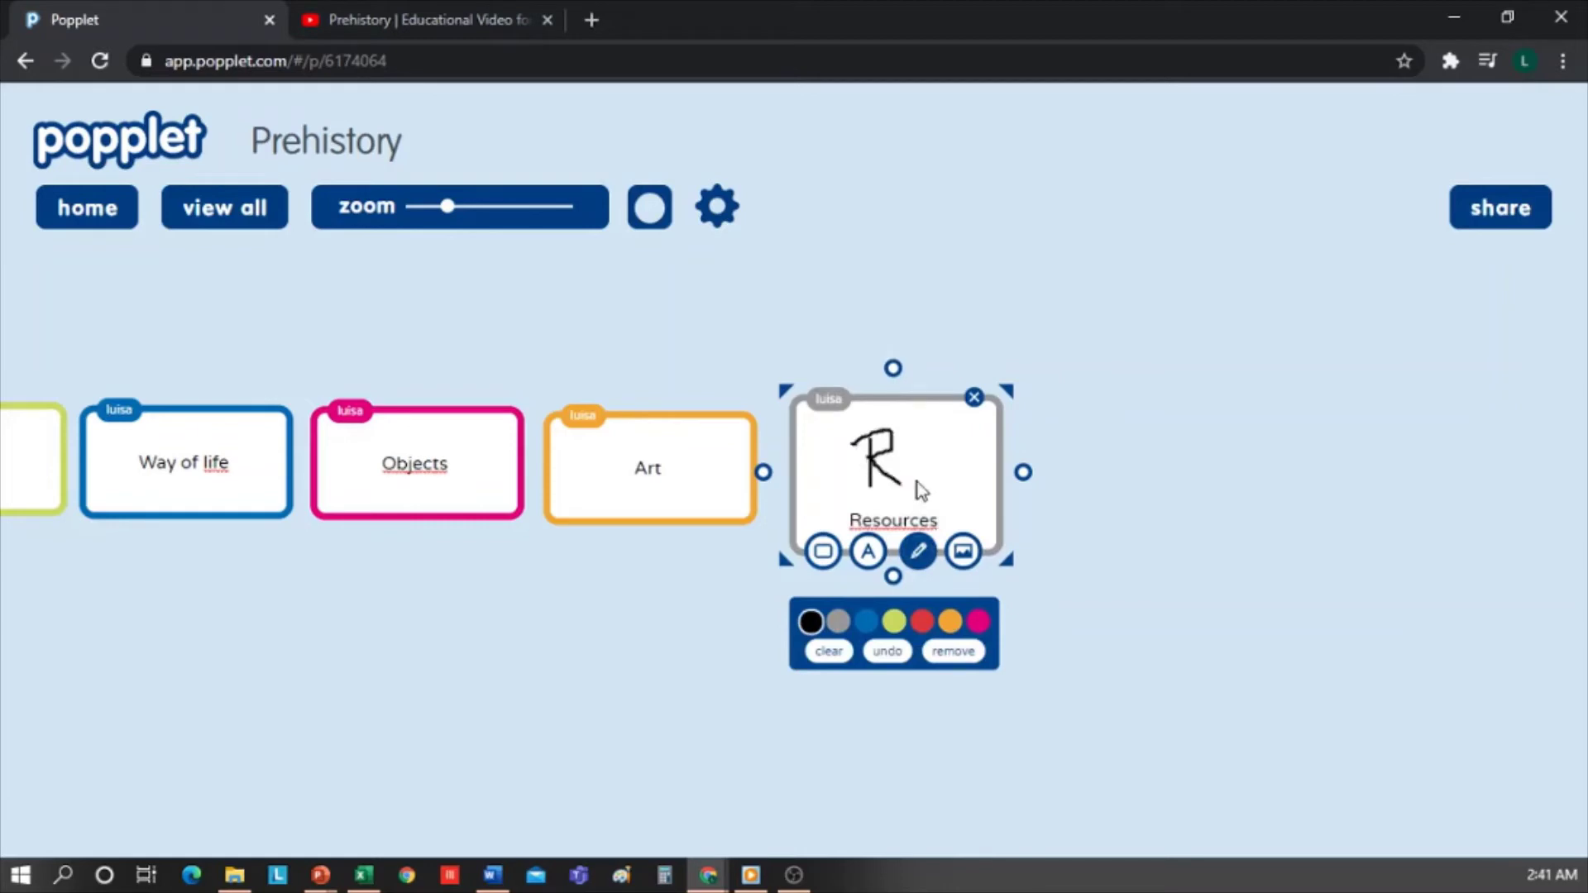
left_click(1083, 526)
left_click_drag(642, 670, 559, 525)
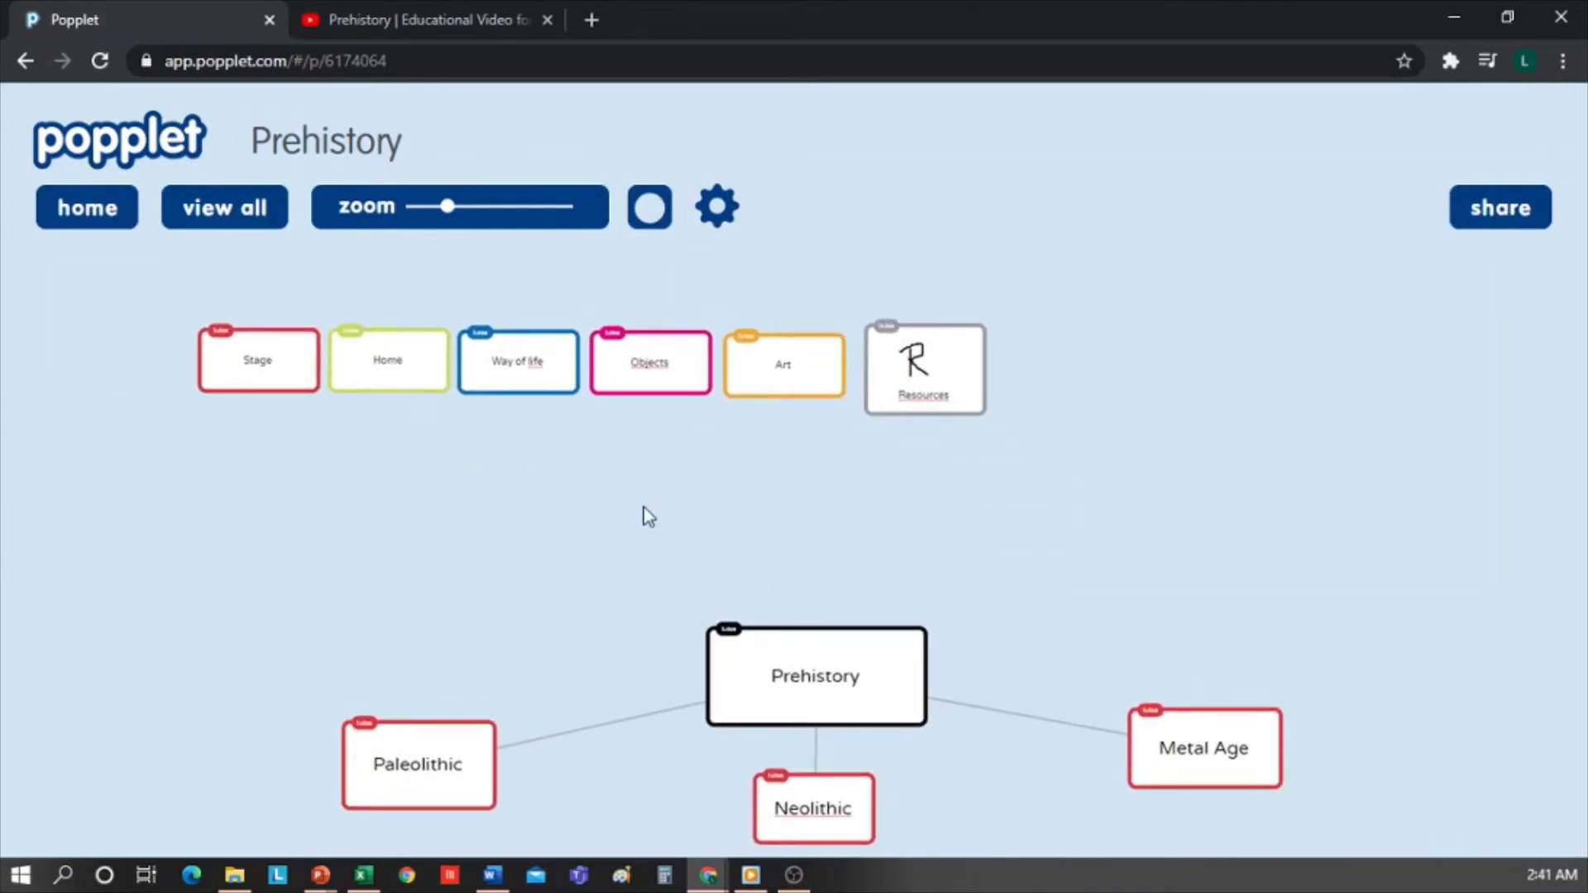
Step: Select the central Prehistory popple, then copy the YouTube Prehistory video's short share link
scroll(597, 608, "down", 1)
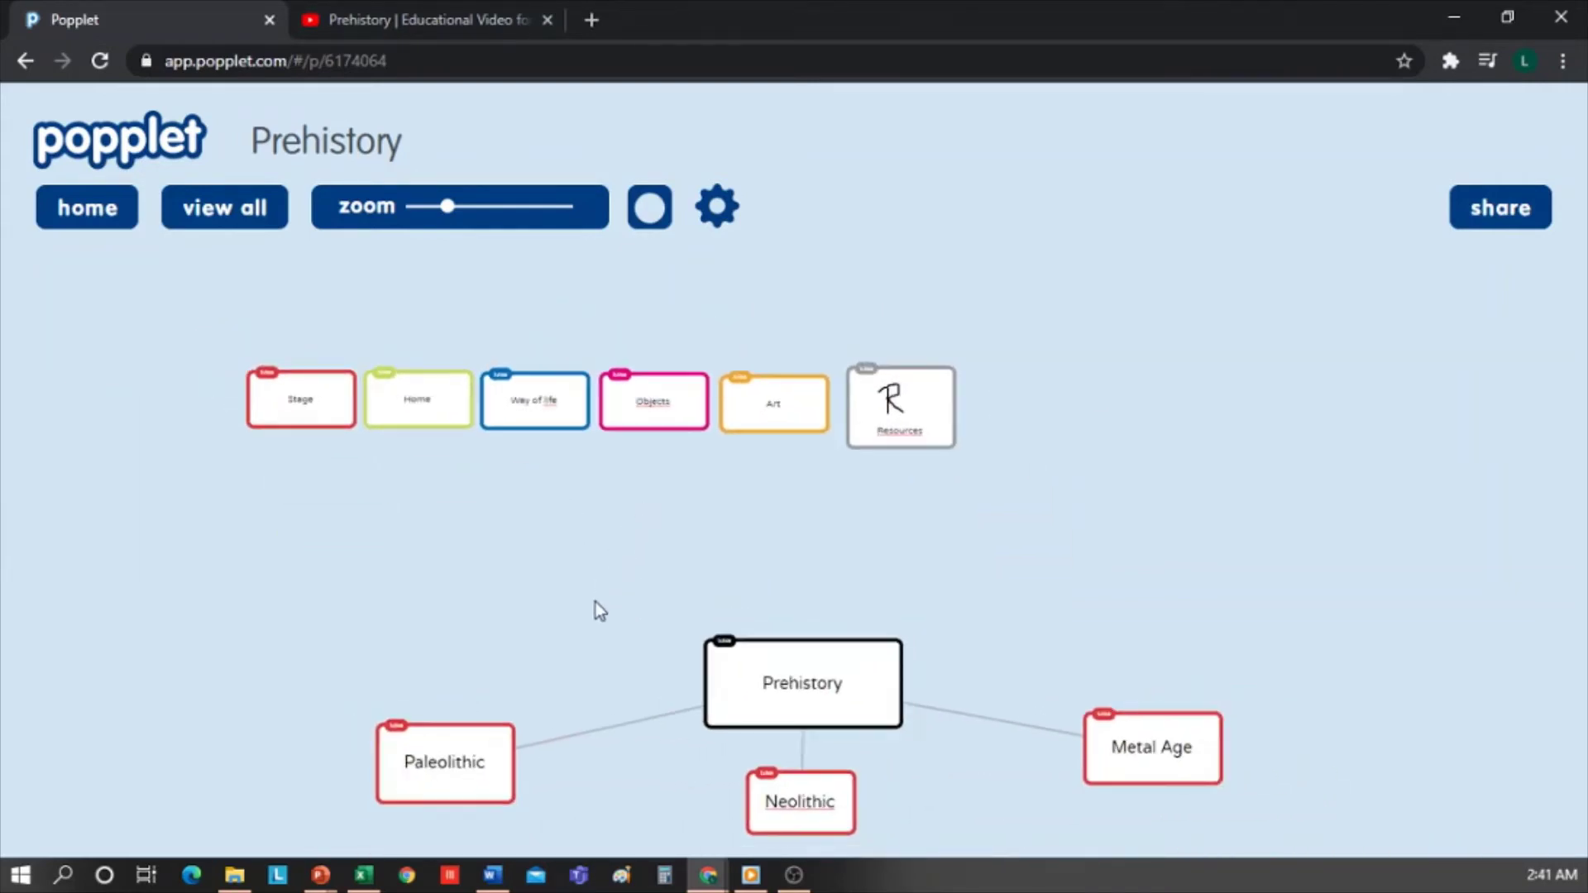
left_click_drag(595, 610, 582, 546)
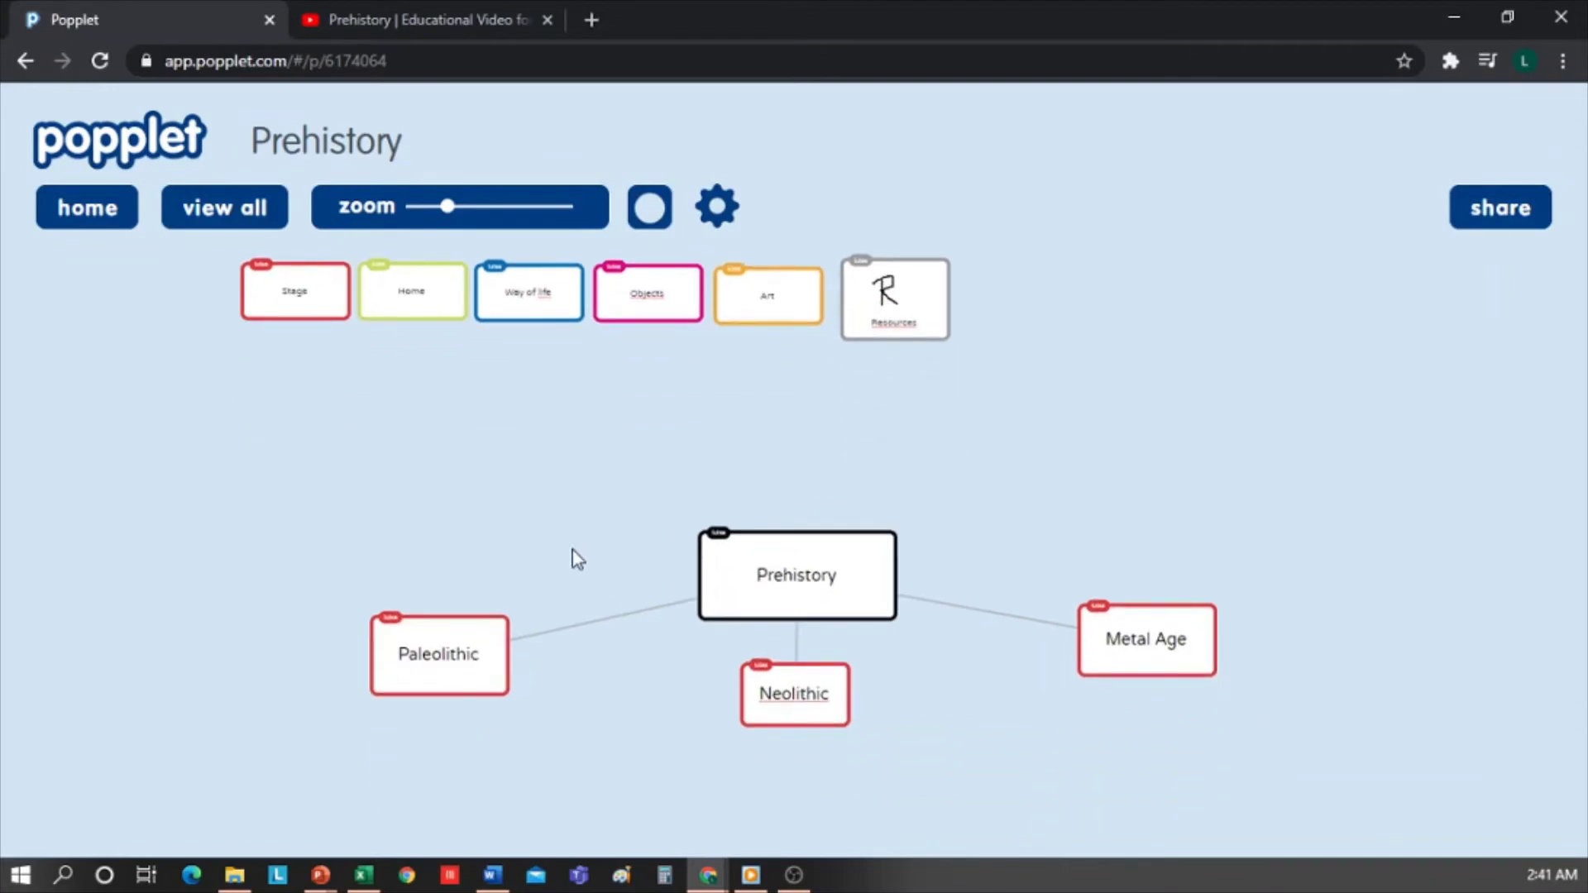
left_click(868, 562)
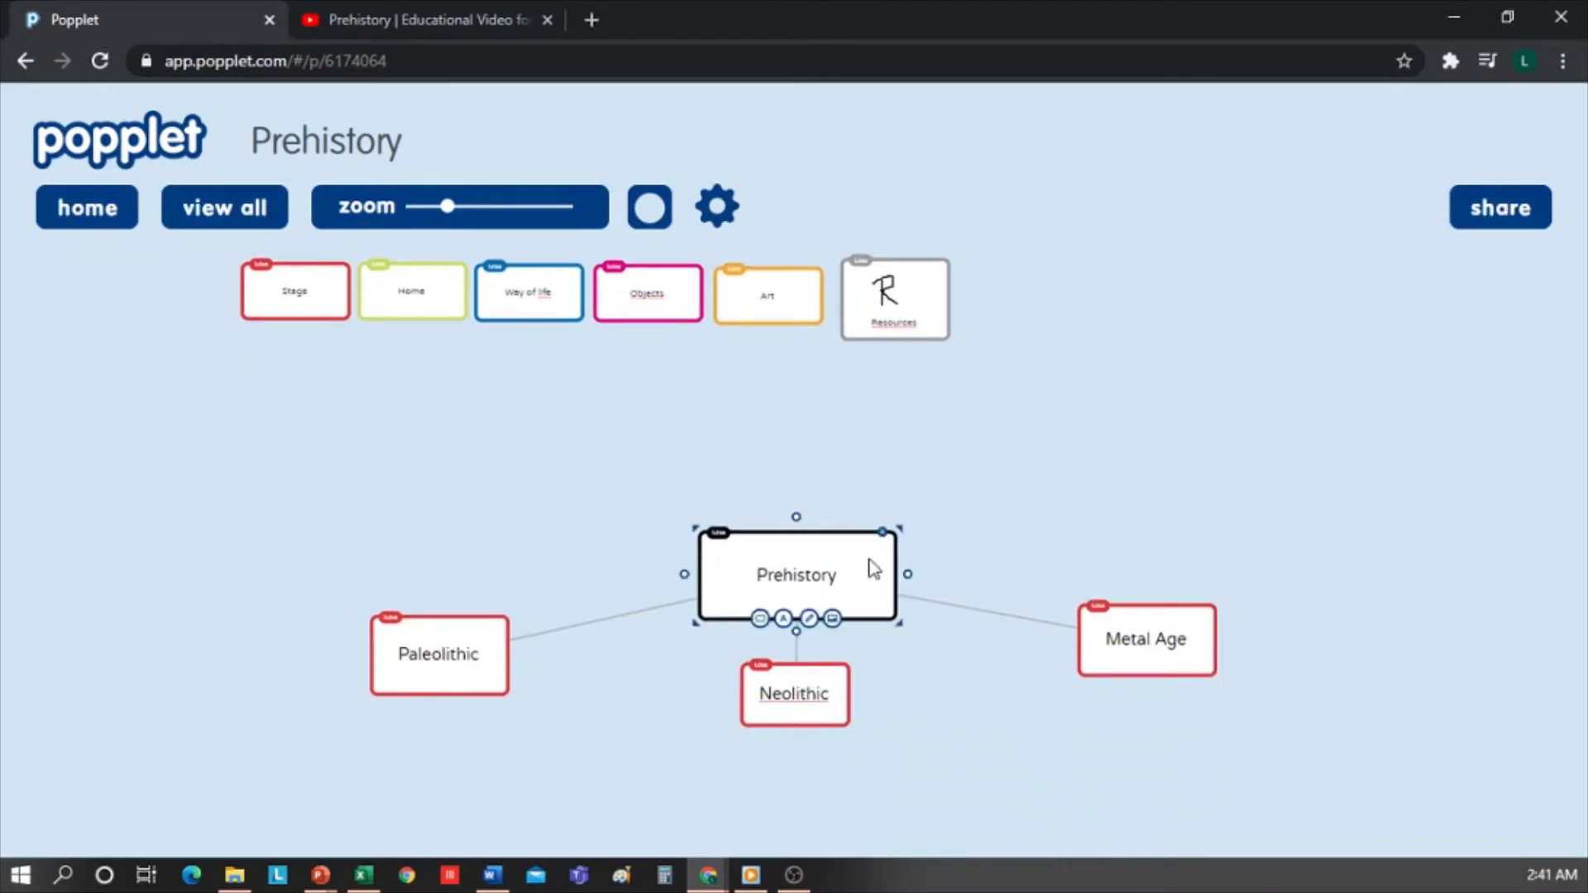
left_click(468, 20)
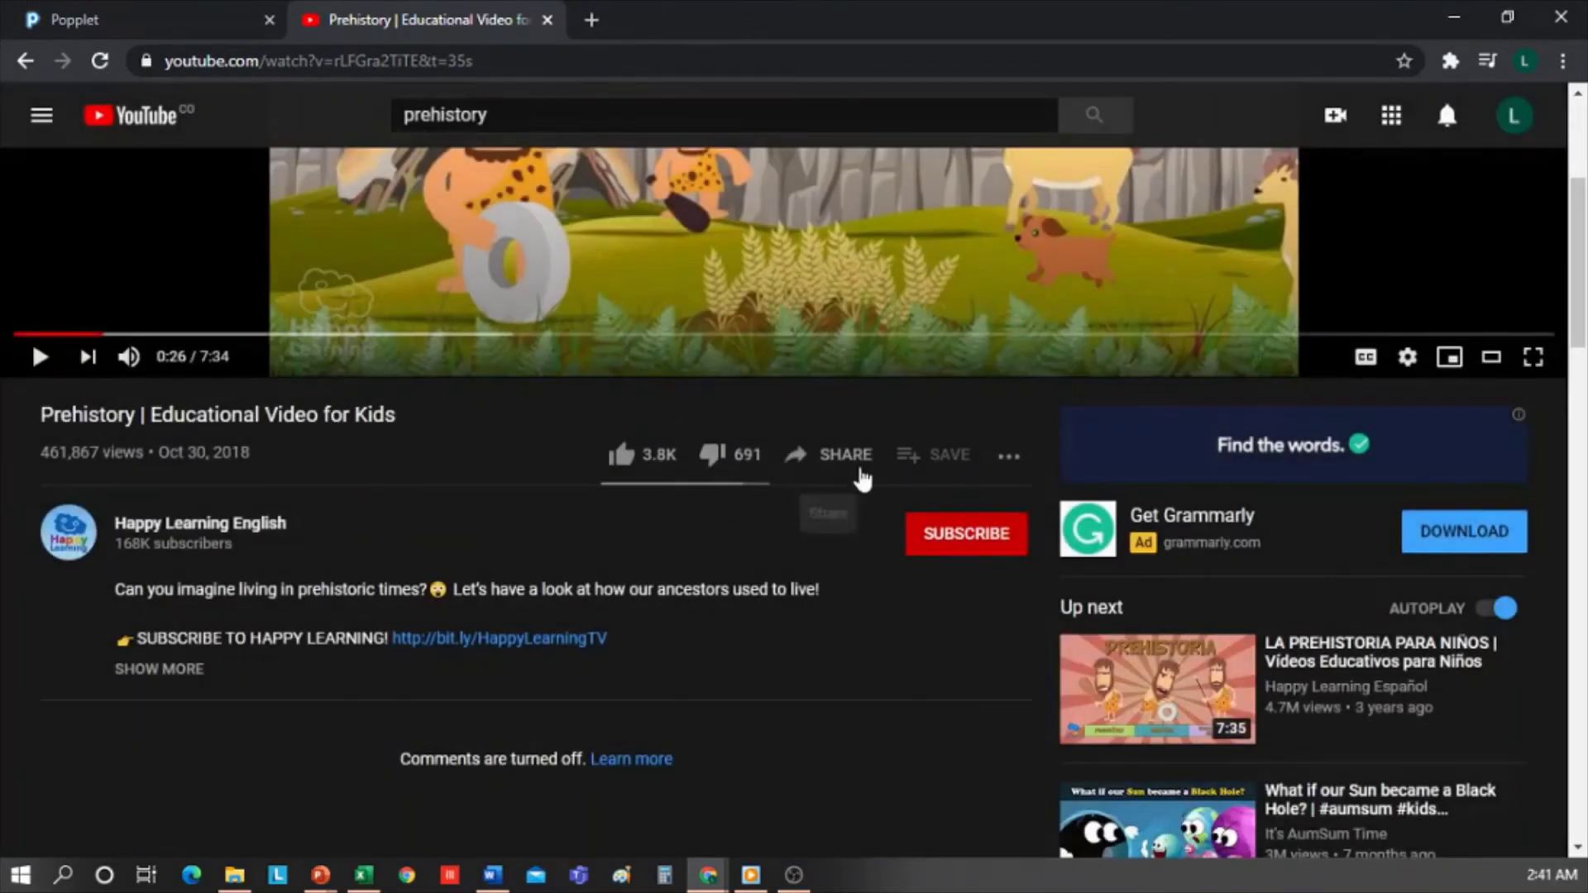
left_click(835, 455)
left_click(1009, 512)
Step: Paste the copied YouTube link into the Prehistory popple as an embedded video
left_click(157, 20)
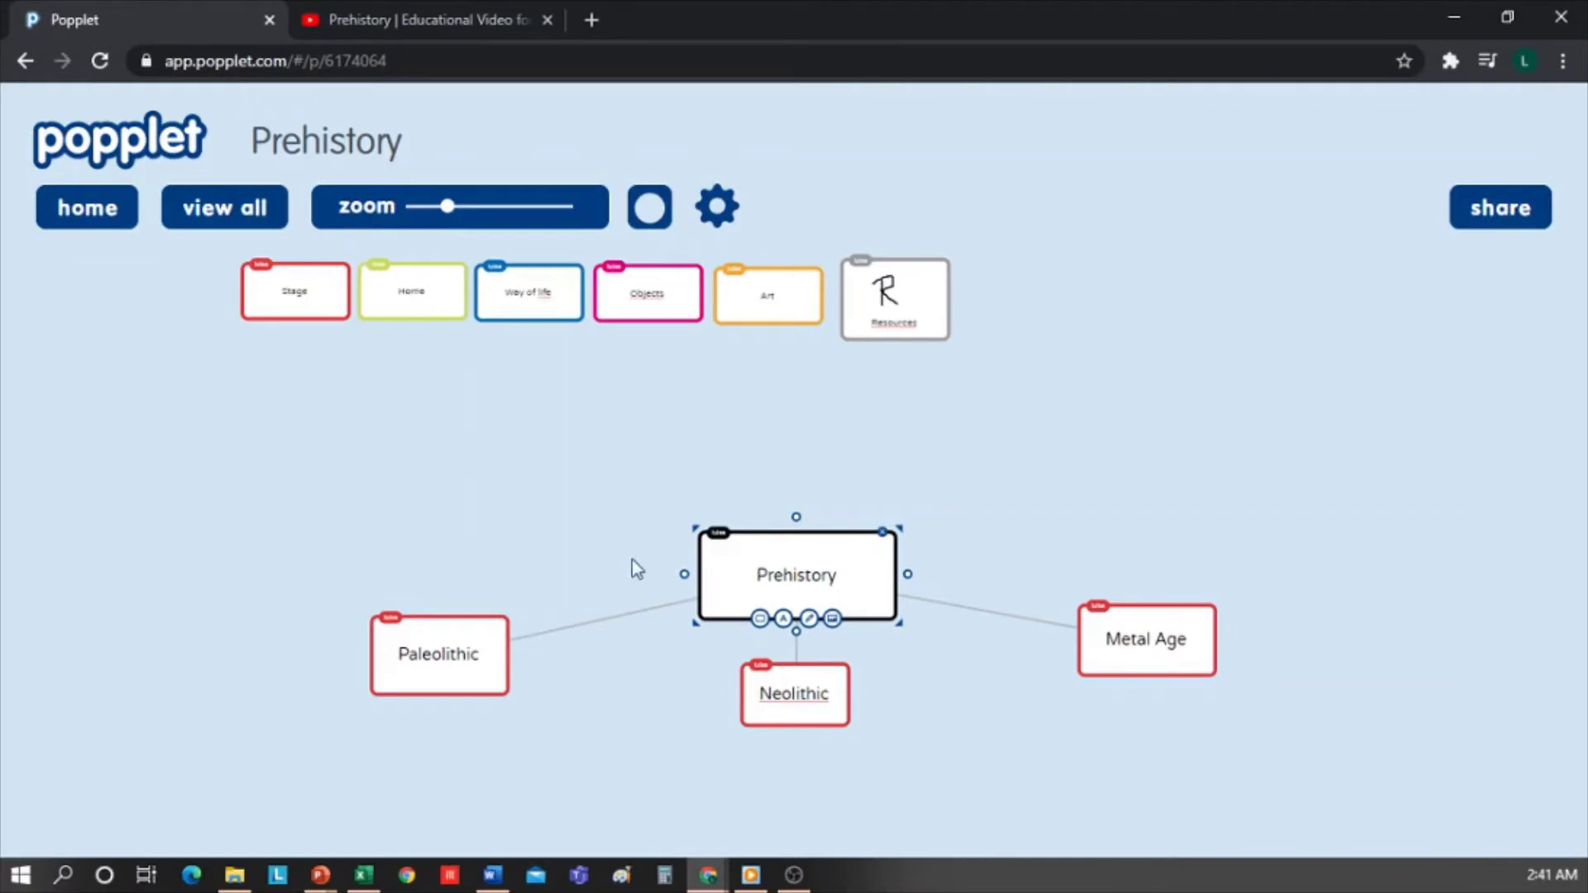
left_click(832, 619)
left_click(808, 658)
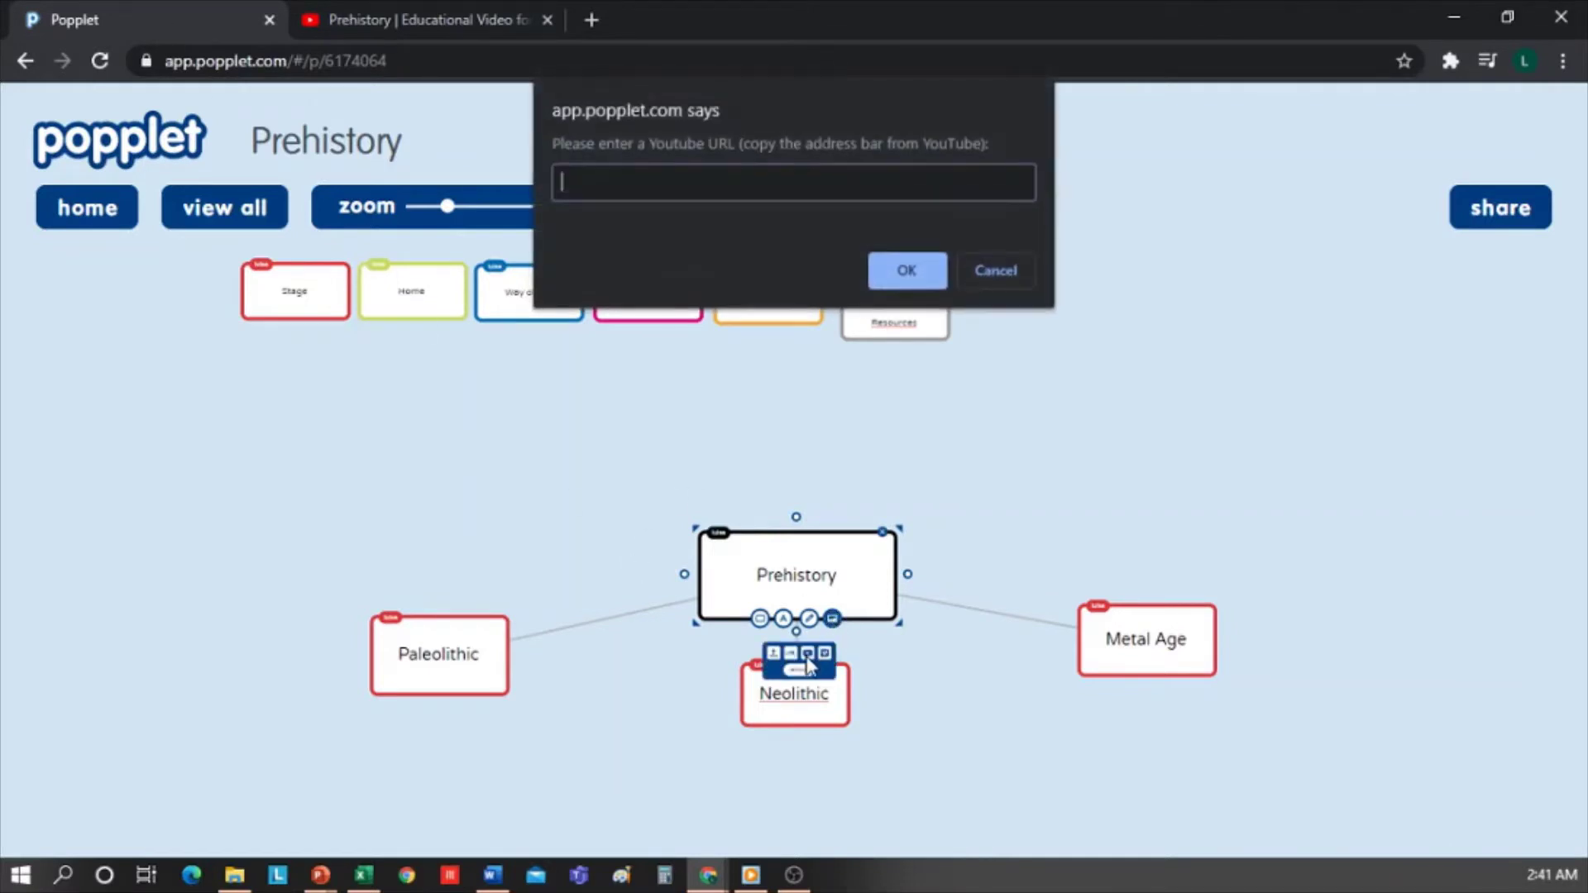
key("ctrl+v")
left_click(906, 270)
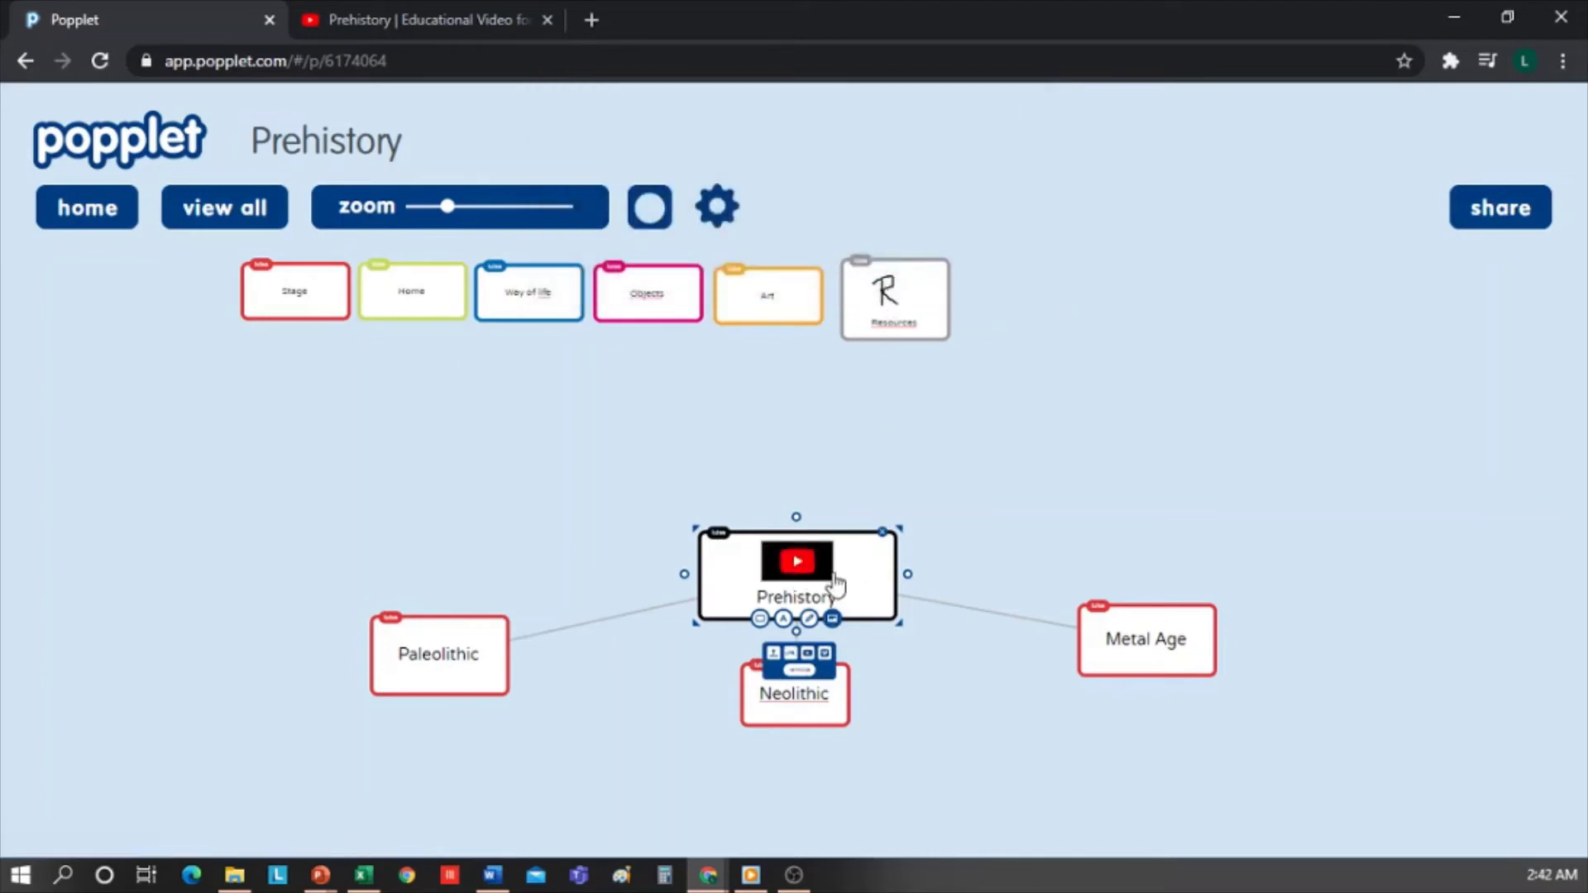
scroll(907, 667, "up", 2)
left_click_drag(583, 734, 674, 584)
Step: Add a yellow-green popple reading '2.5 million years' below Paleolithic
left_click(439, 542)
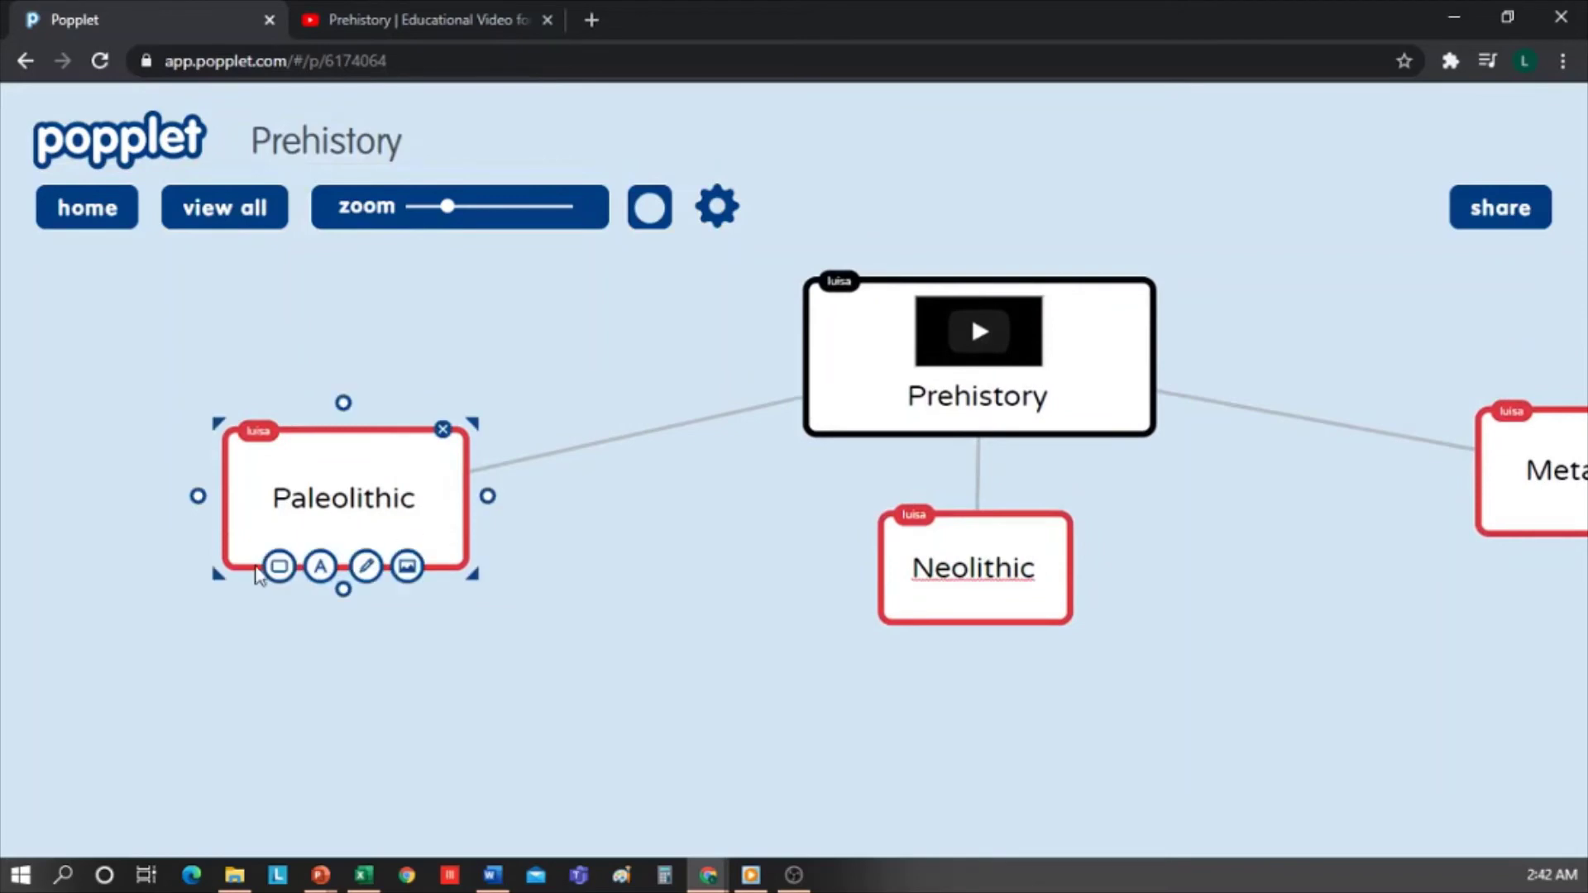
left_click(345, 586)
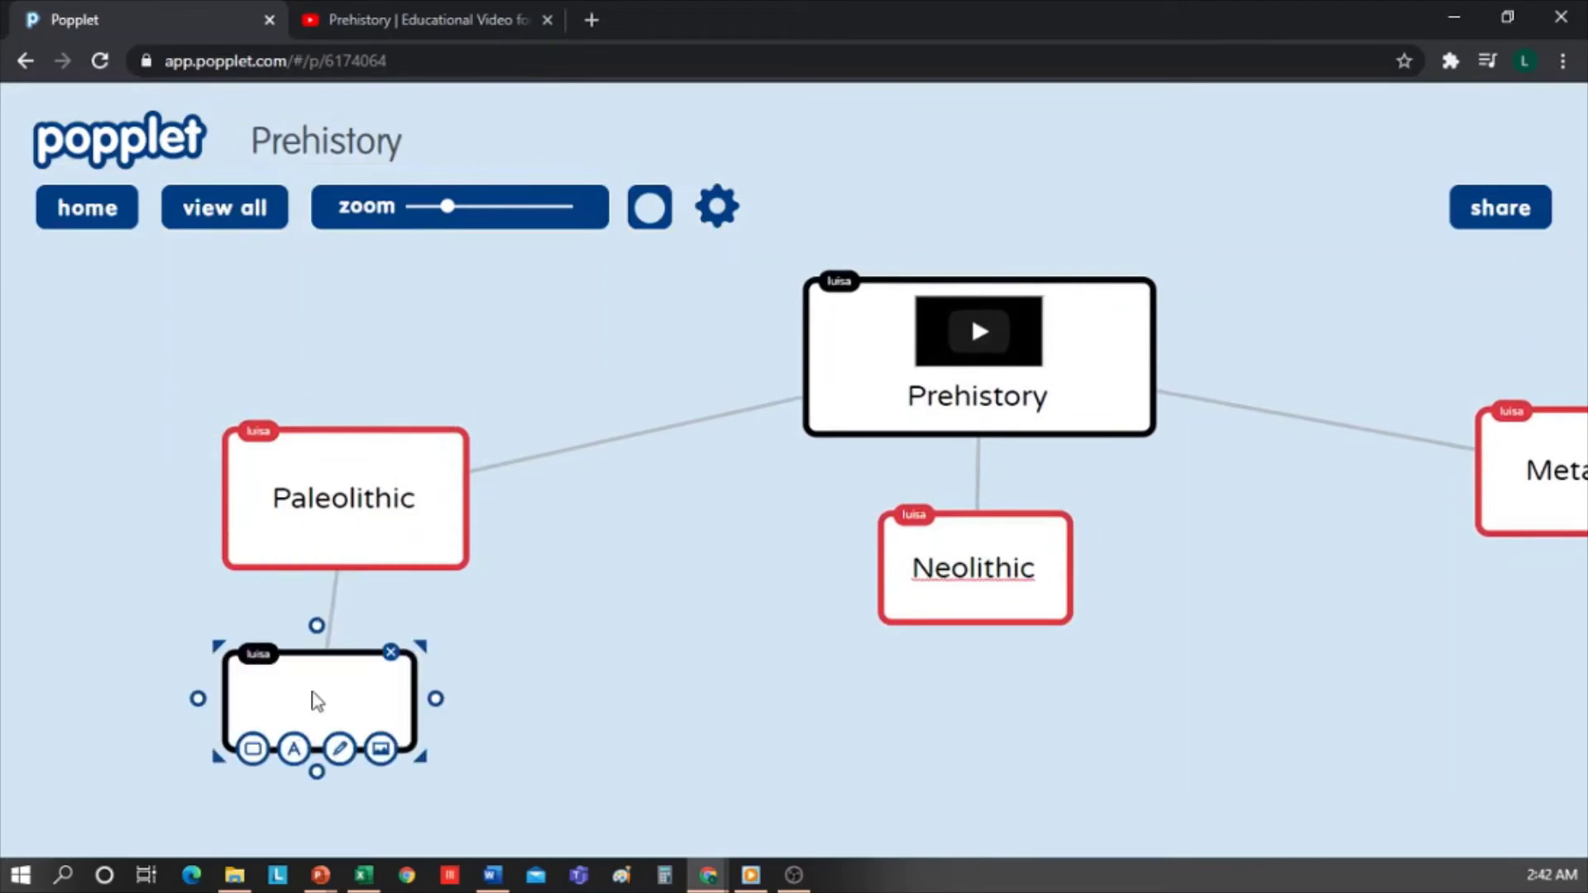
left_click(252, 749)
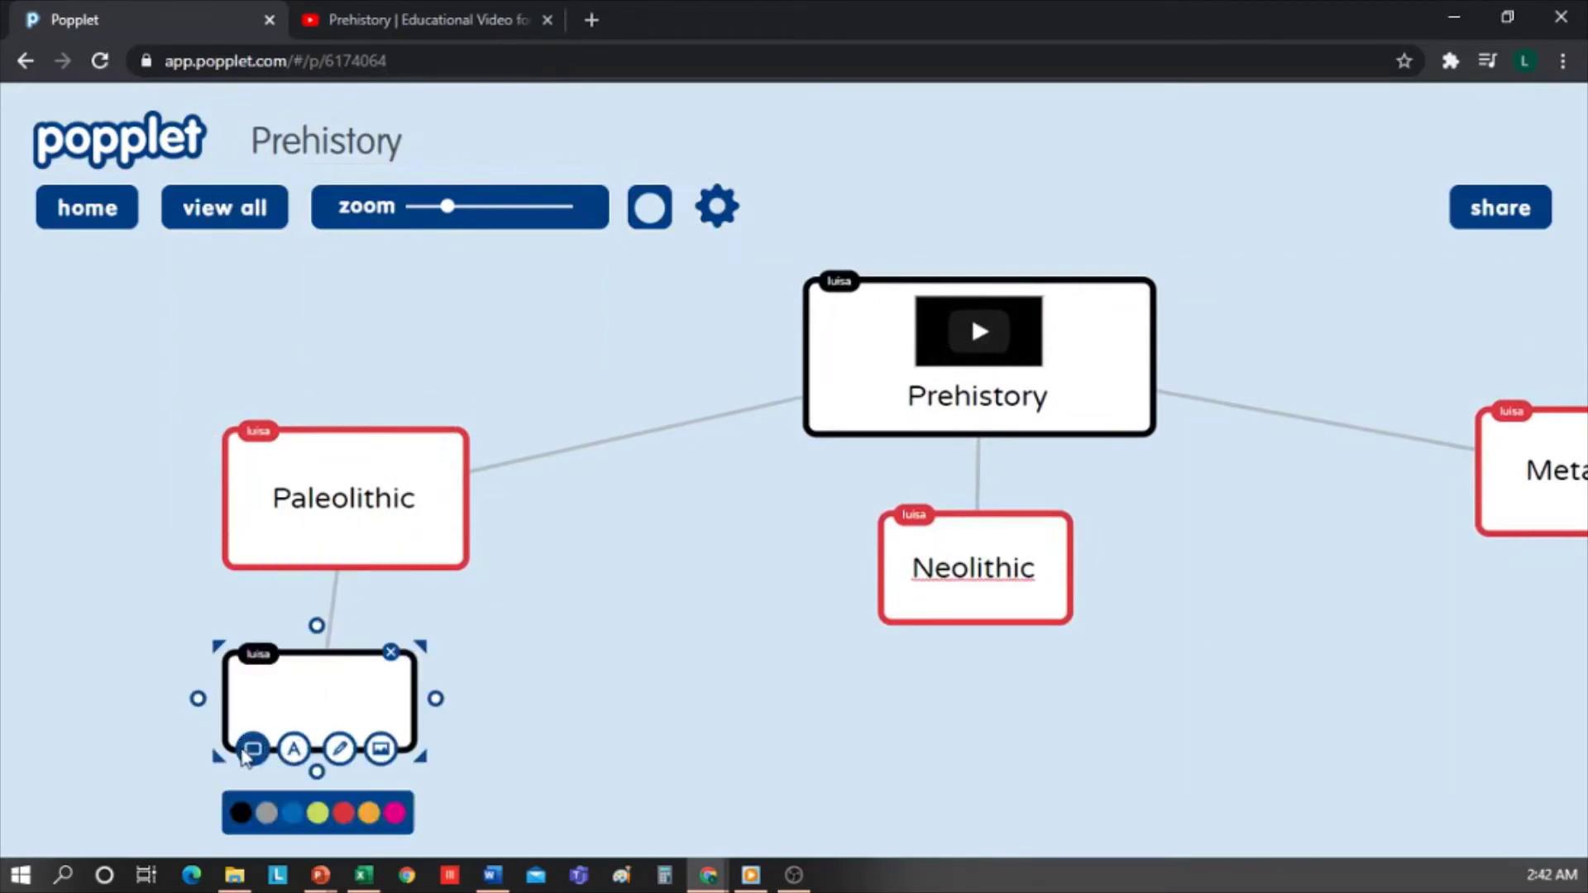
left_click(317, 813)
left_click(324, 699)
type("2.5 million years")
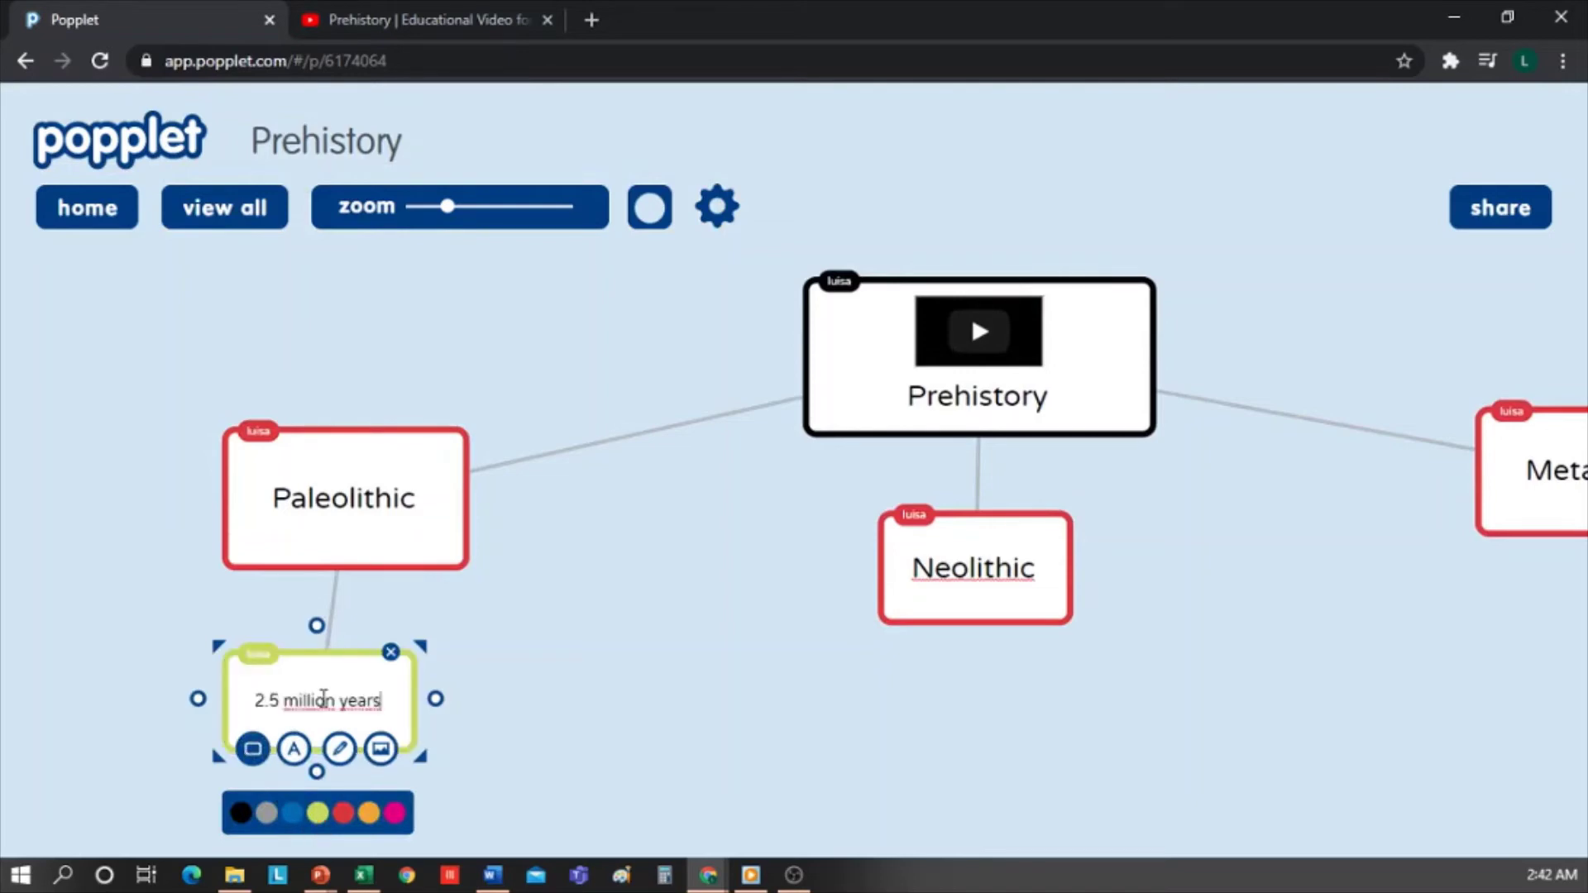
key("alt+Tab")
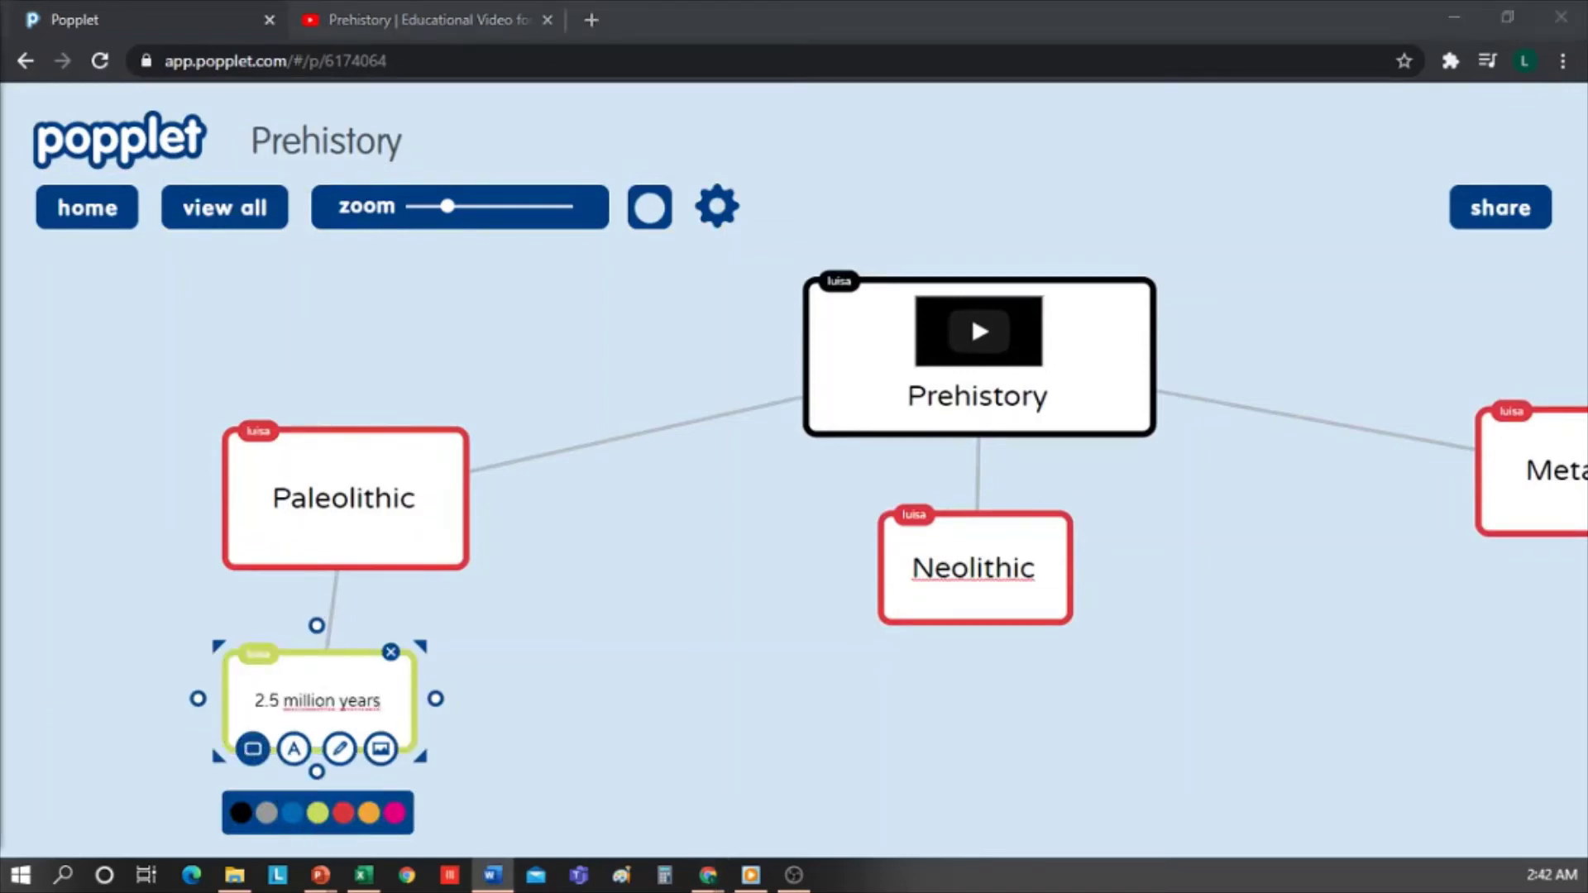
key("alt+Tab")
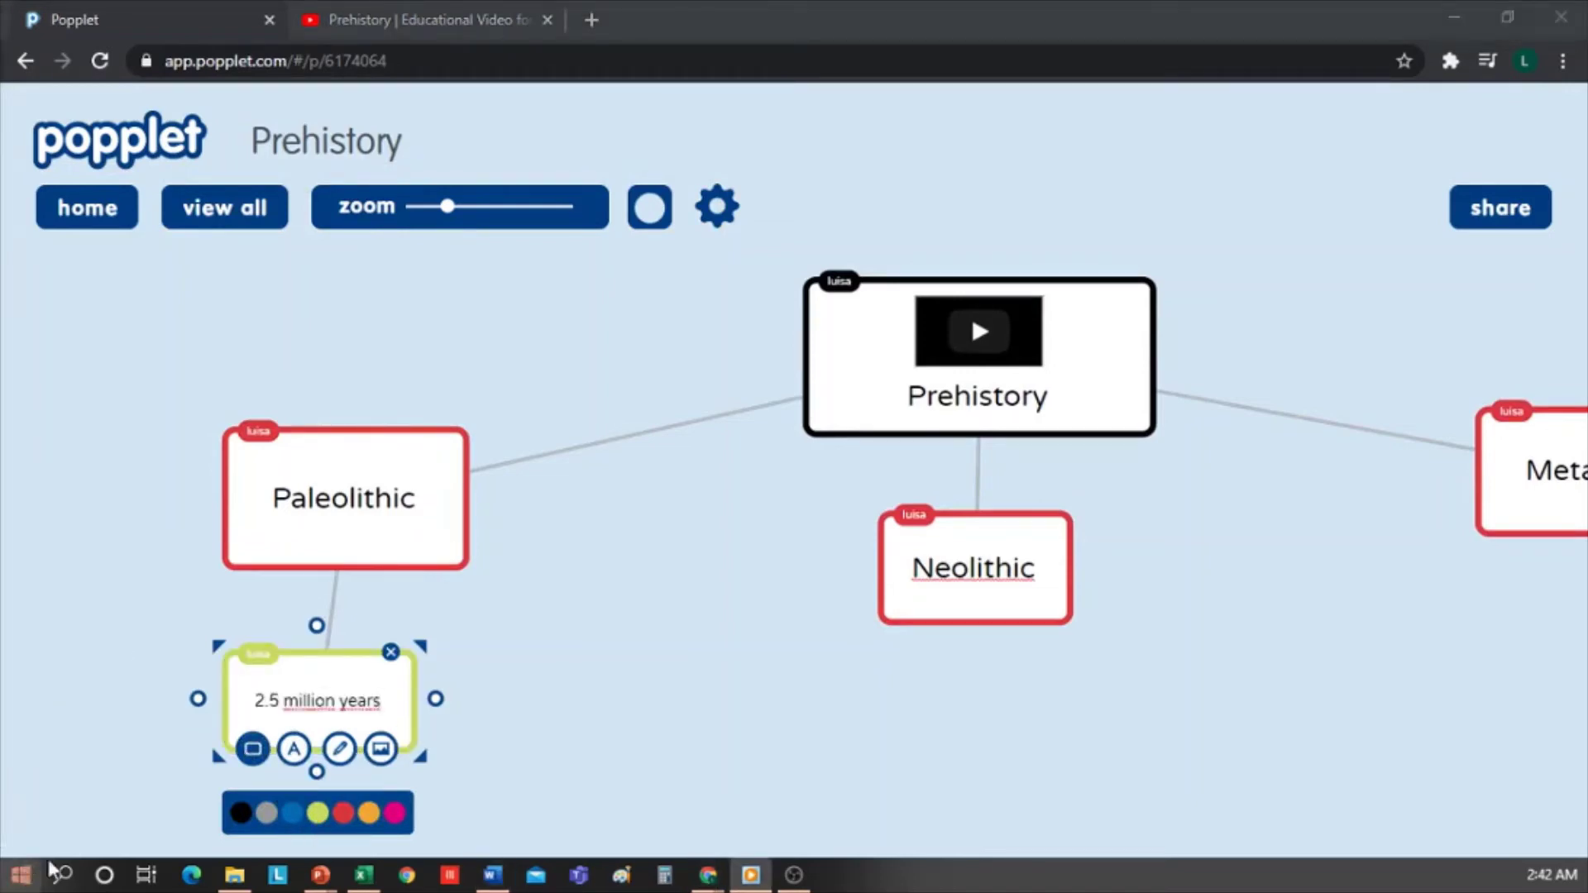
left_click(497, 692)
scroll(495, 592, "down", 3)
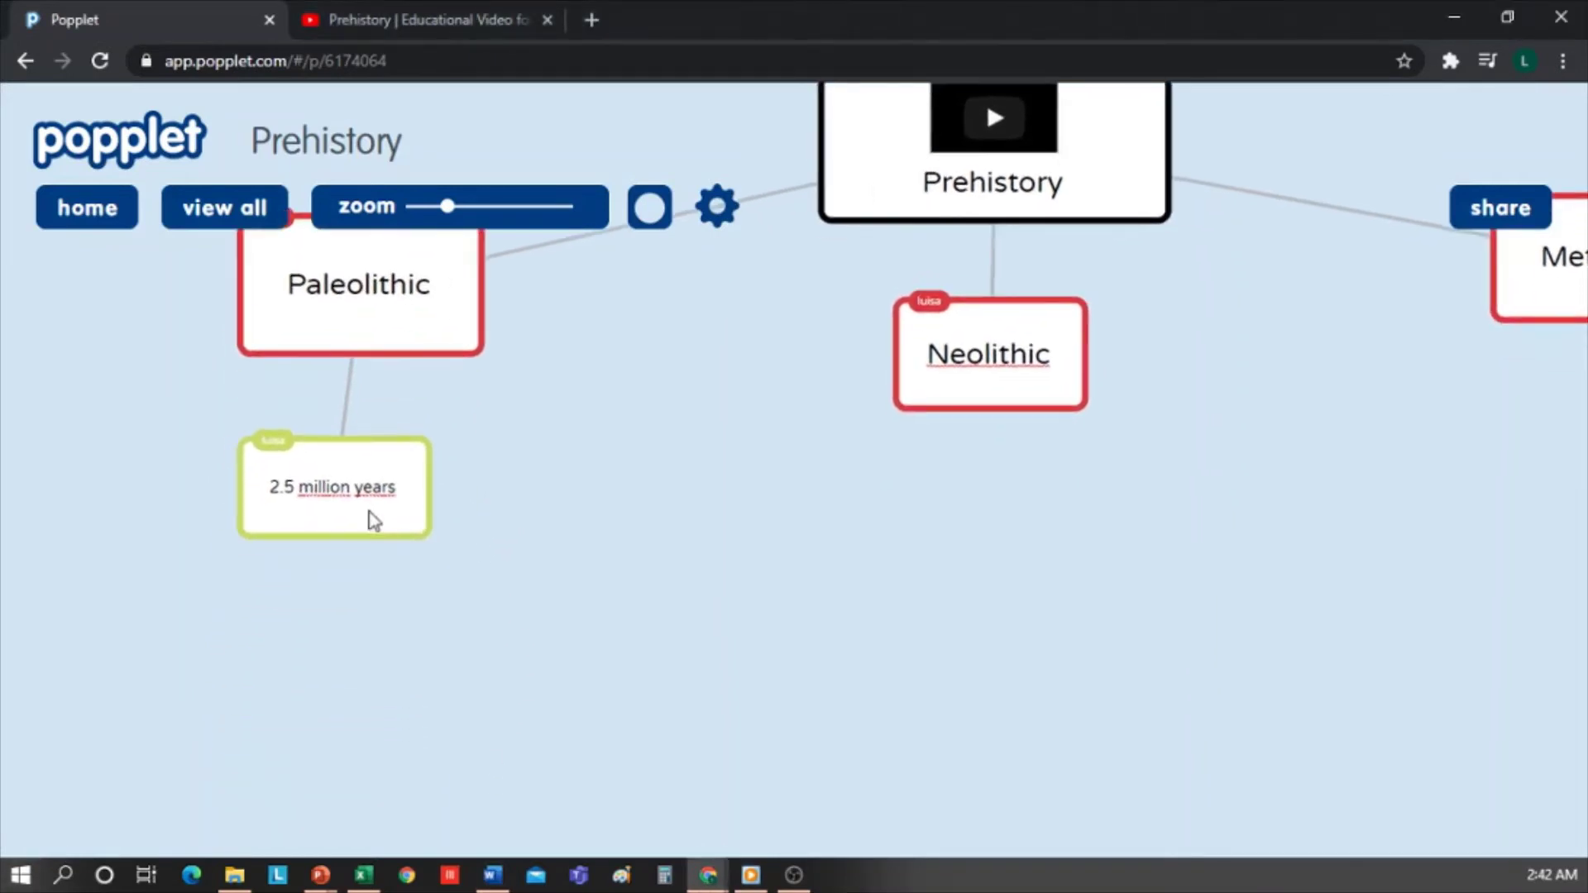
Step: Add a yellow-green 'Appearance of Human Beings' popple below it in small text
left_click(340, 533)
left_click(332, 558)
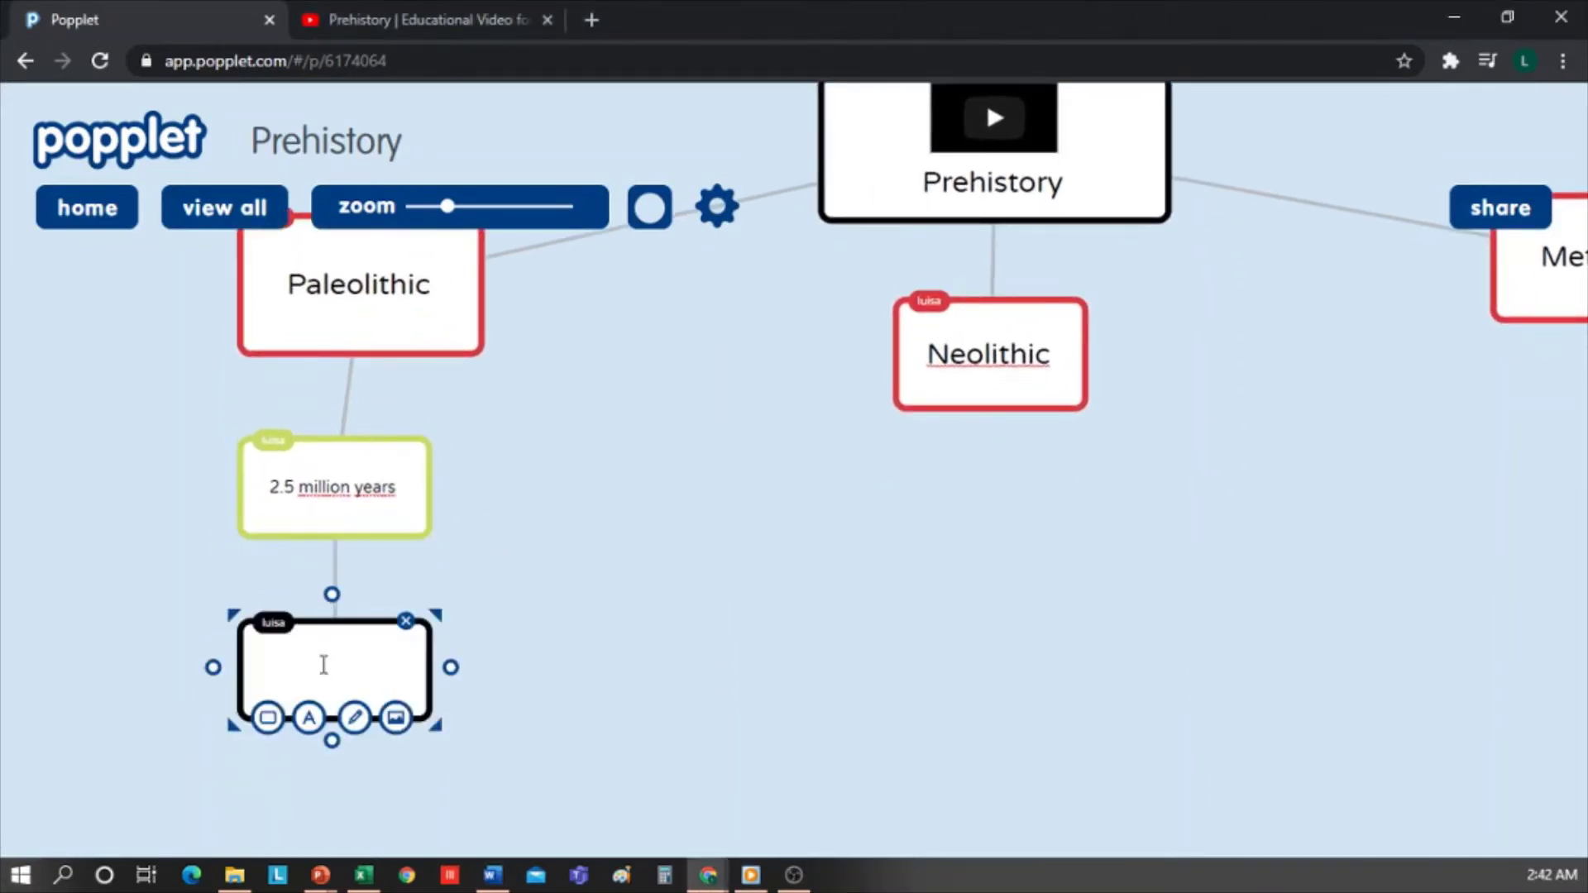
left_click(268, 720)
left_click(331, 781)
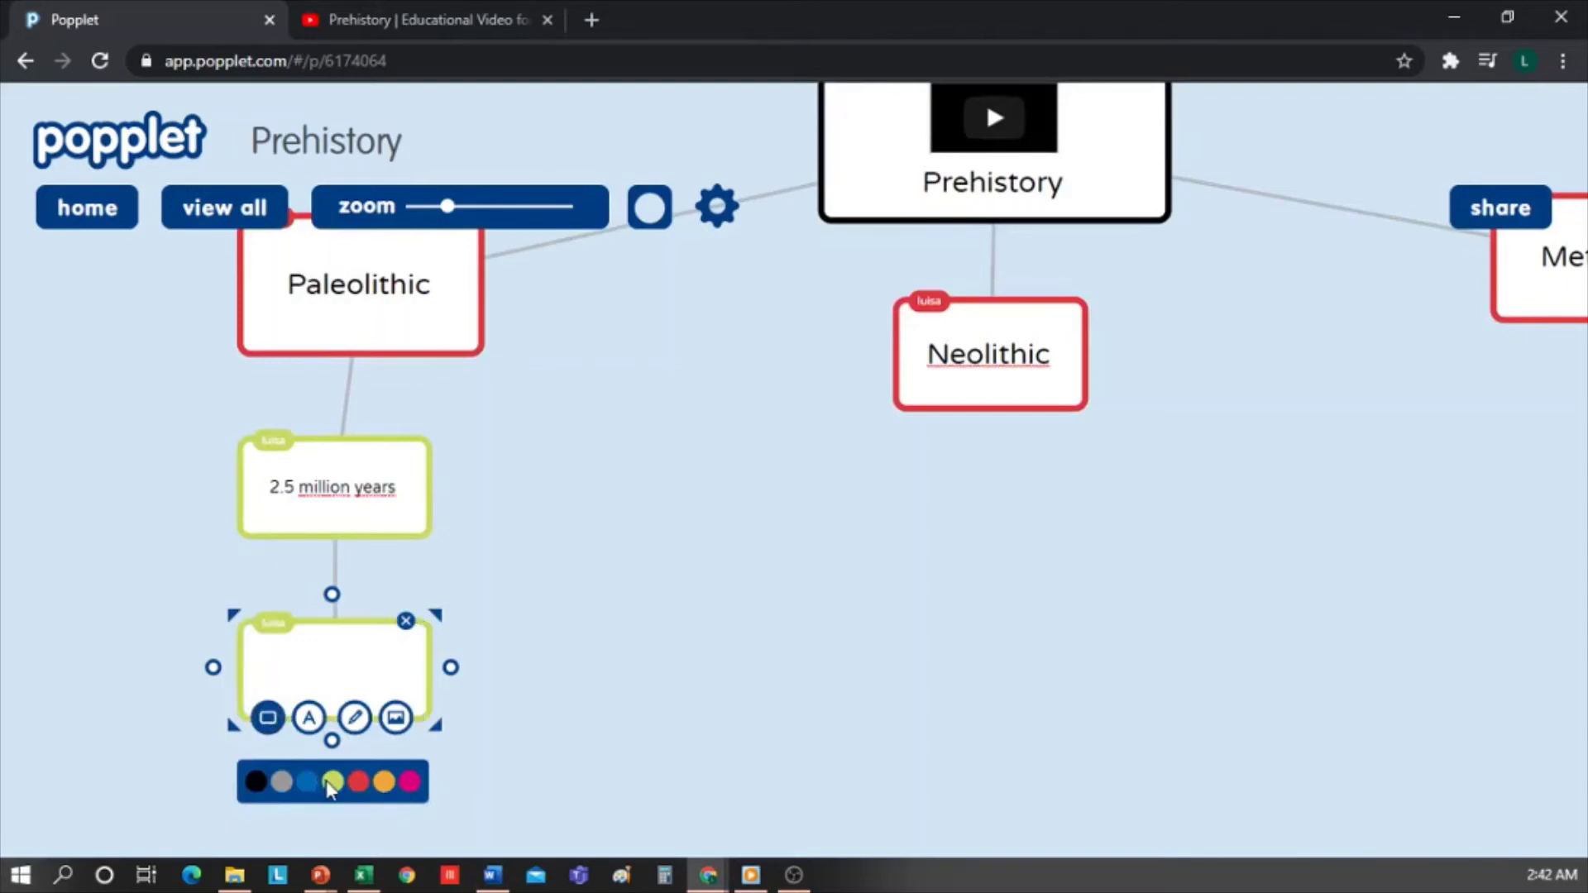
left_click(338, 668)
type("Appearance of Human Beings")
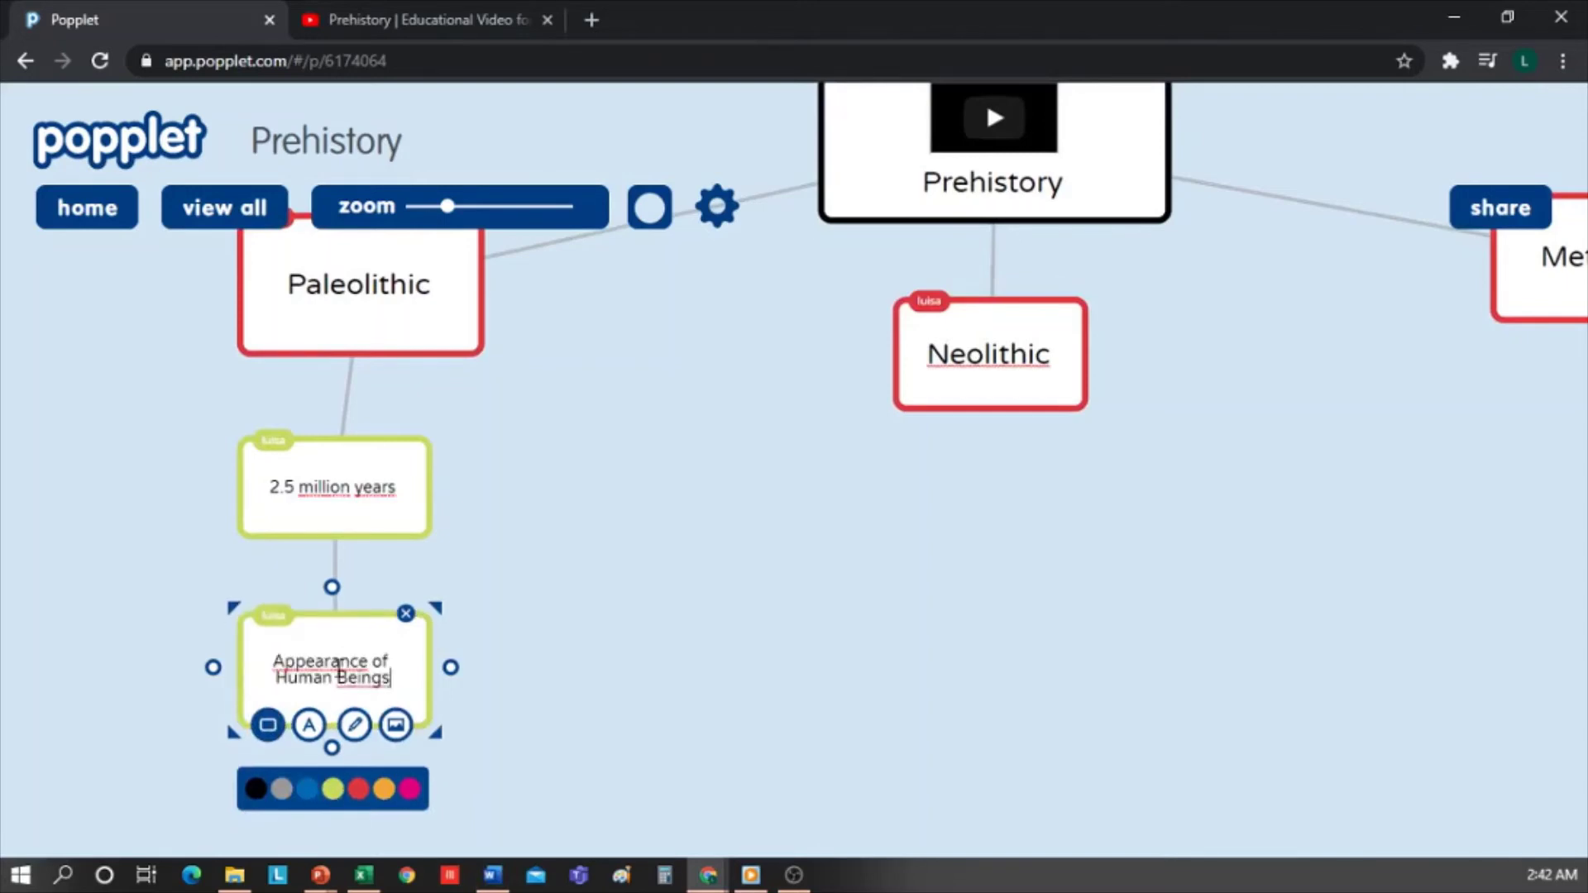
left_click_drag(393, 678, 299, 676)
key("ctrl+a")
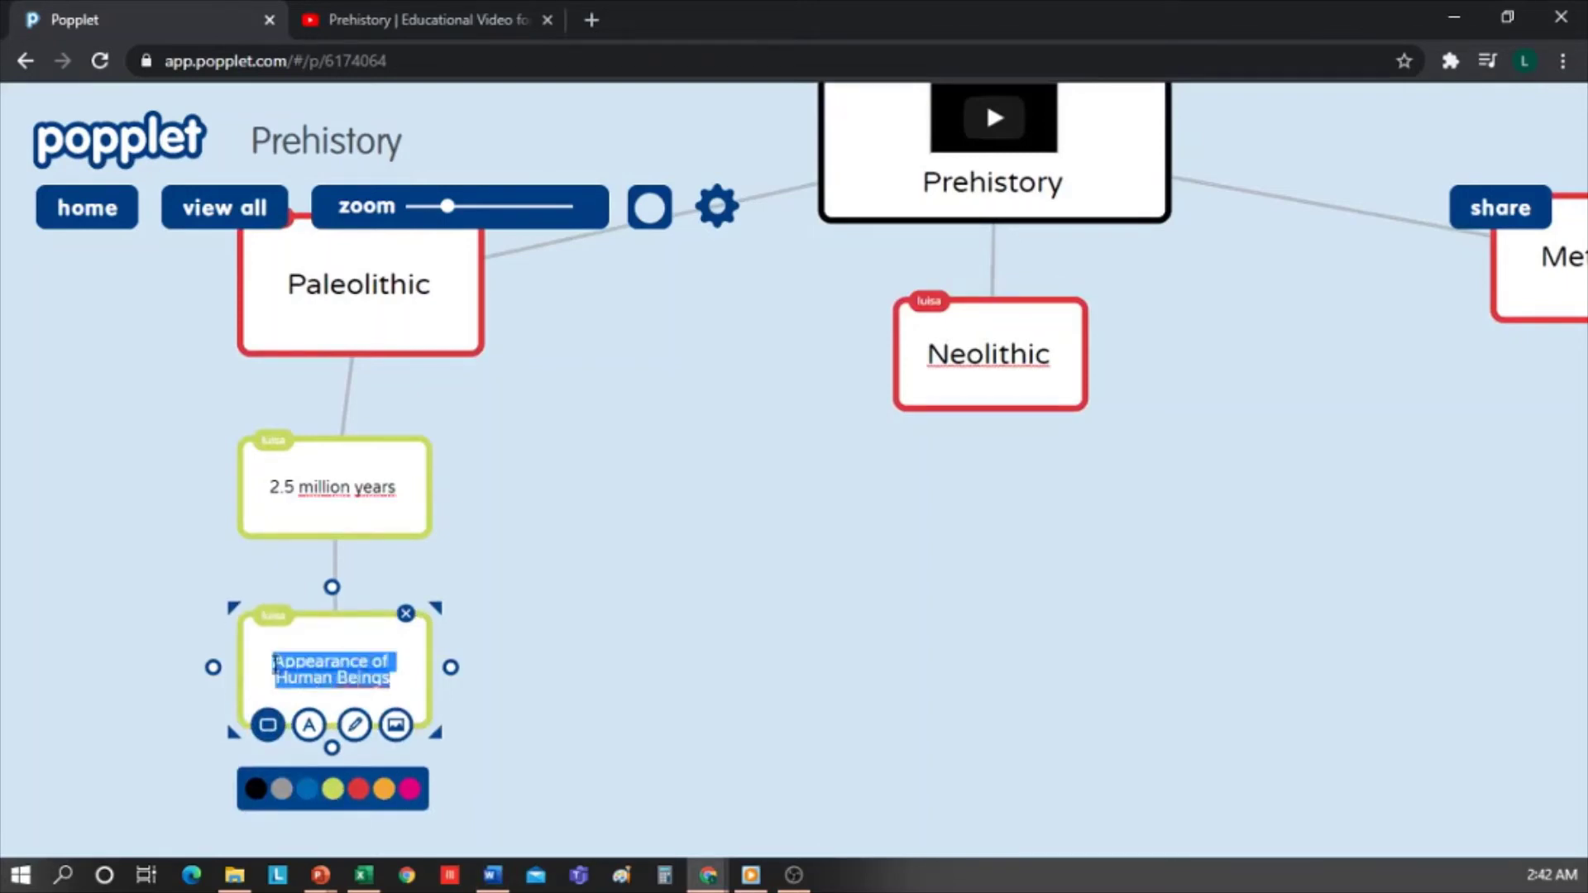
left_click(308, 725)
left_click(306, 788)
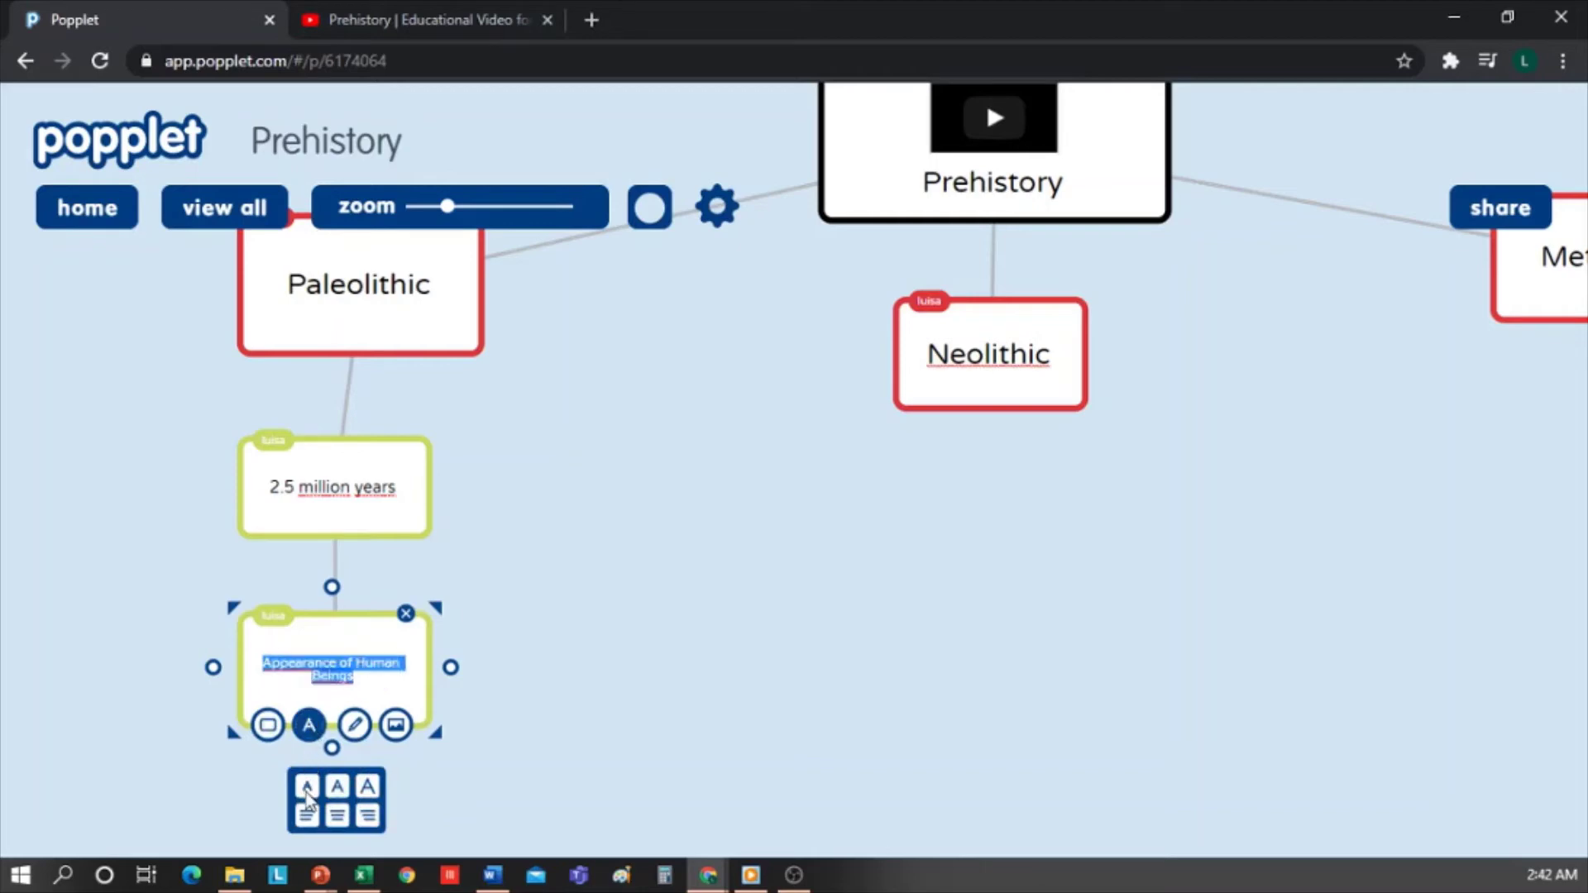
left_click(508, 670)
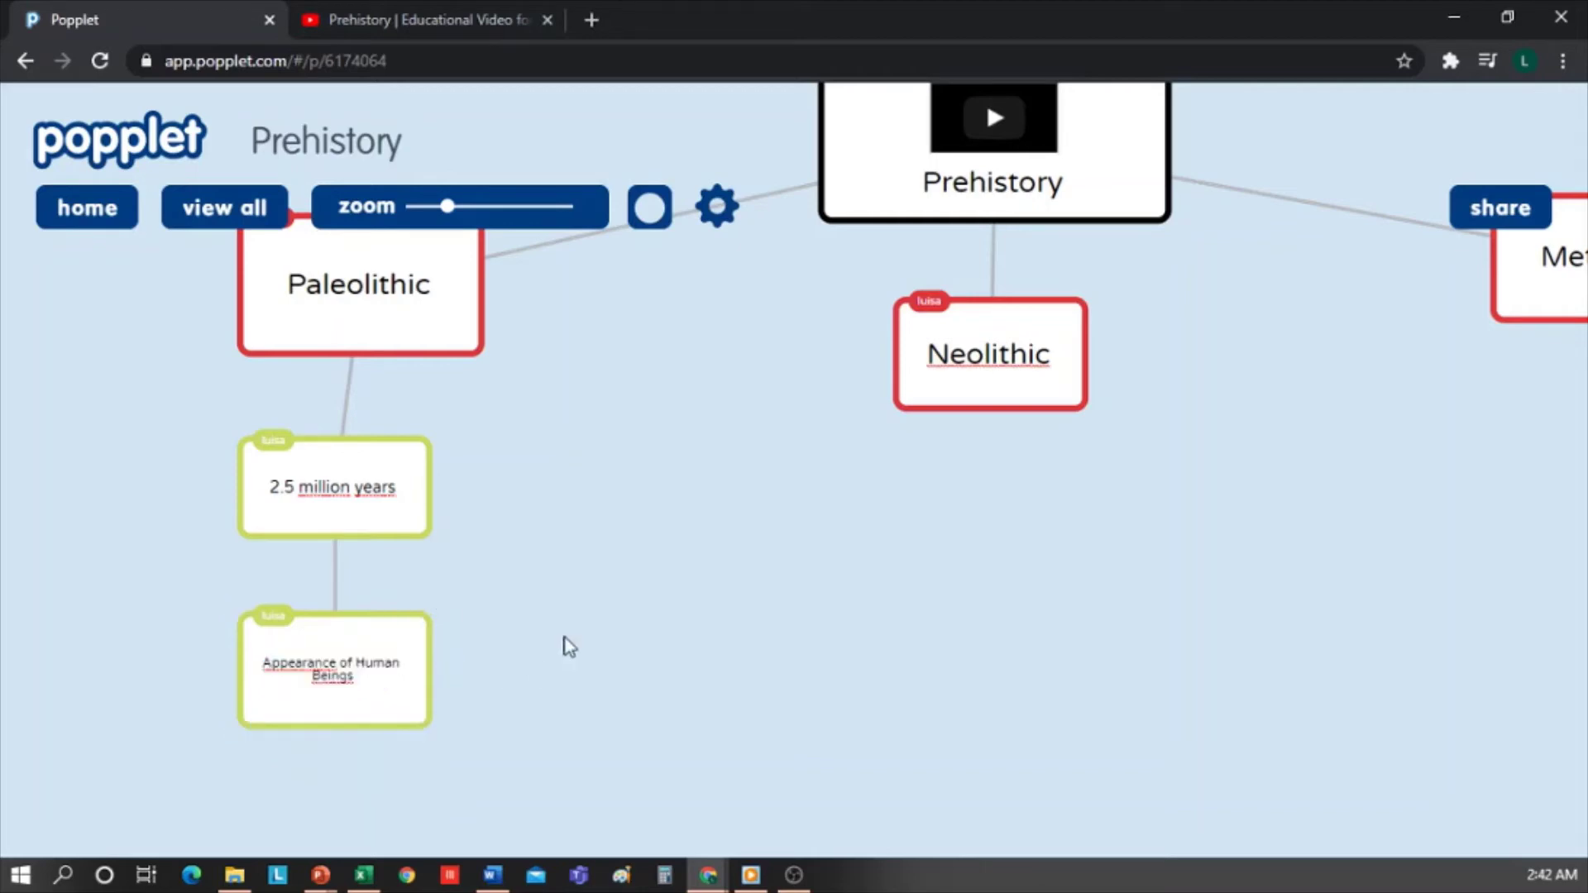
left_click(463, 331)
Step: Add a blue popple under Paleolithic and lay it out beside the '2.5 million years' popple
left_click(360, 379)
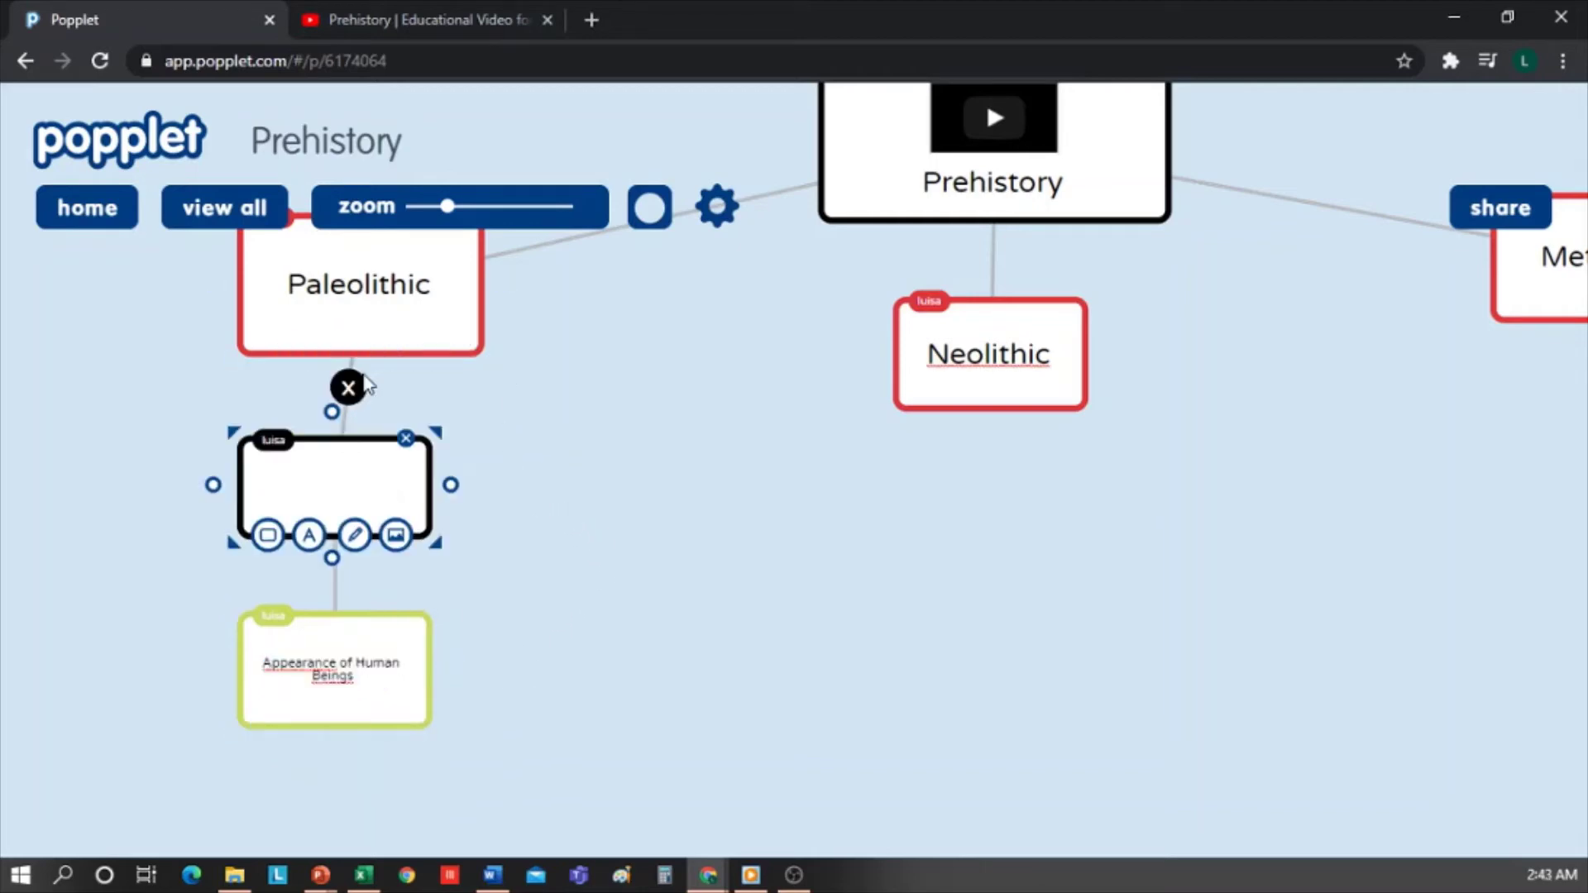
left_click_drag(369, 464, 624, 457)
left_click(534, 522)
left_click(574, 586)
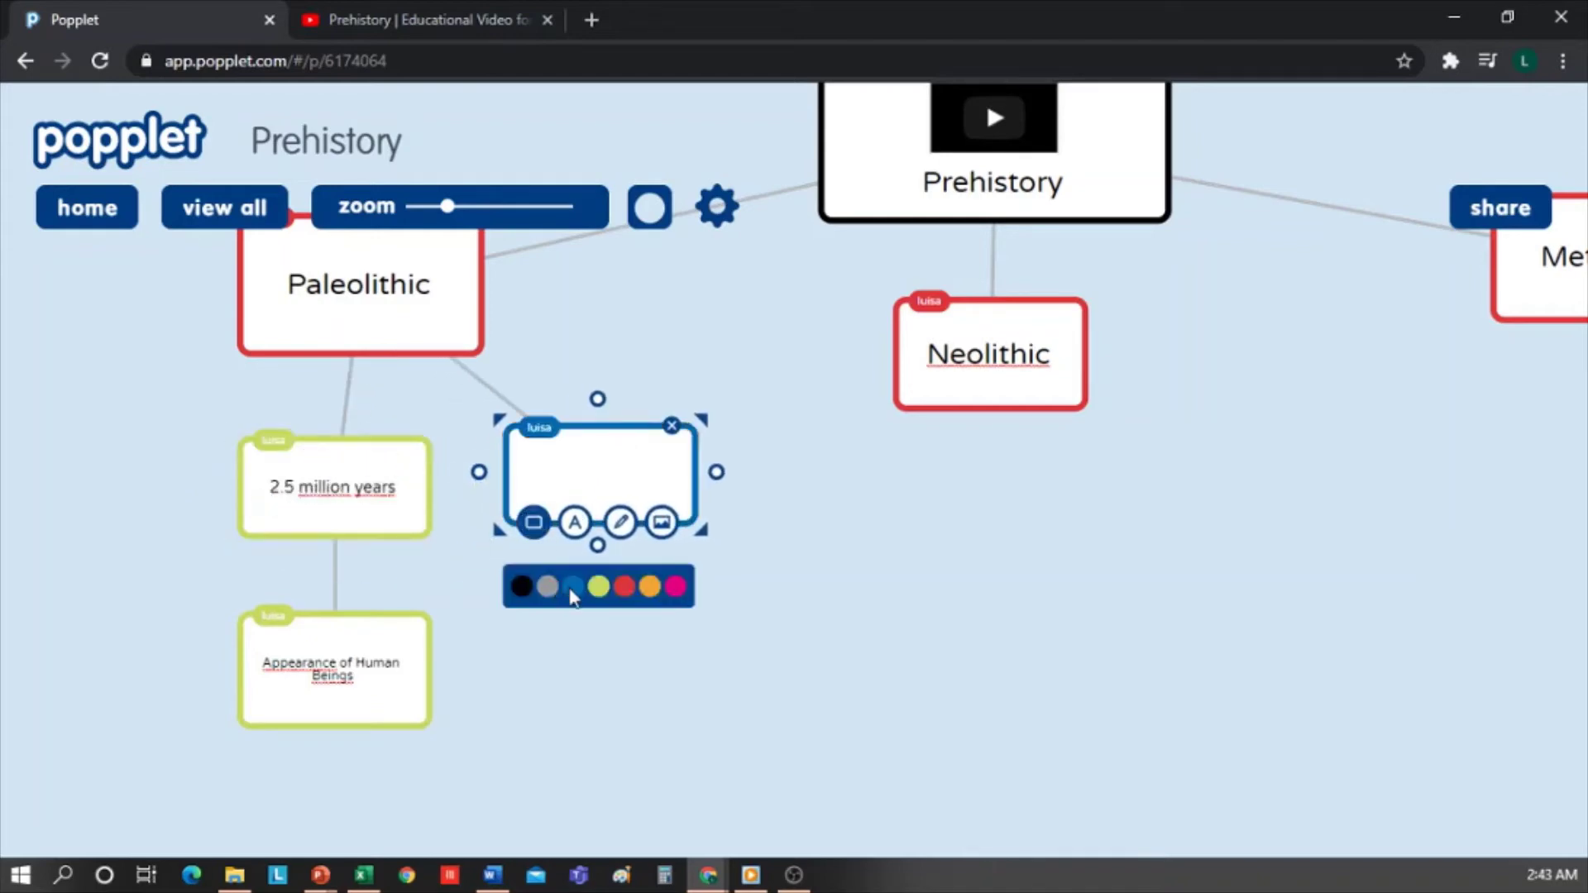
left_click_drag(335, 488, 128, 465)
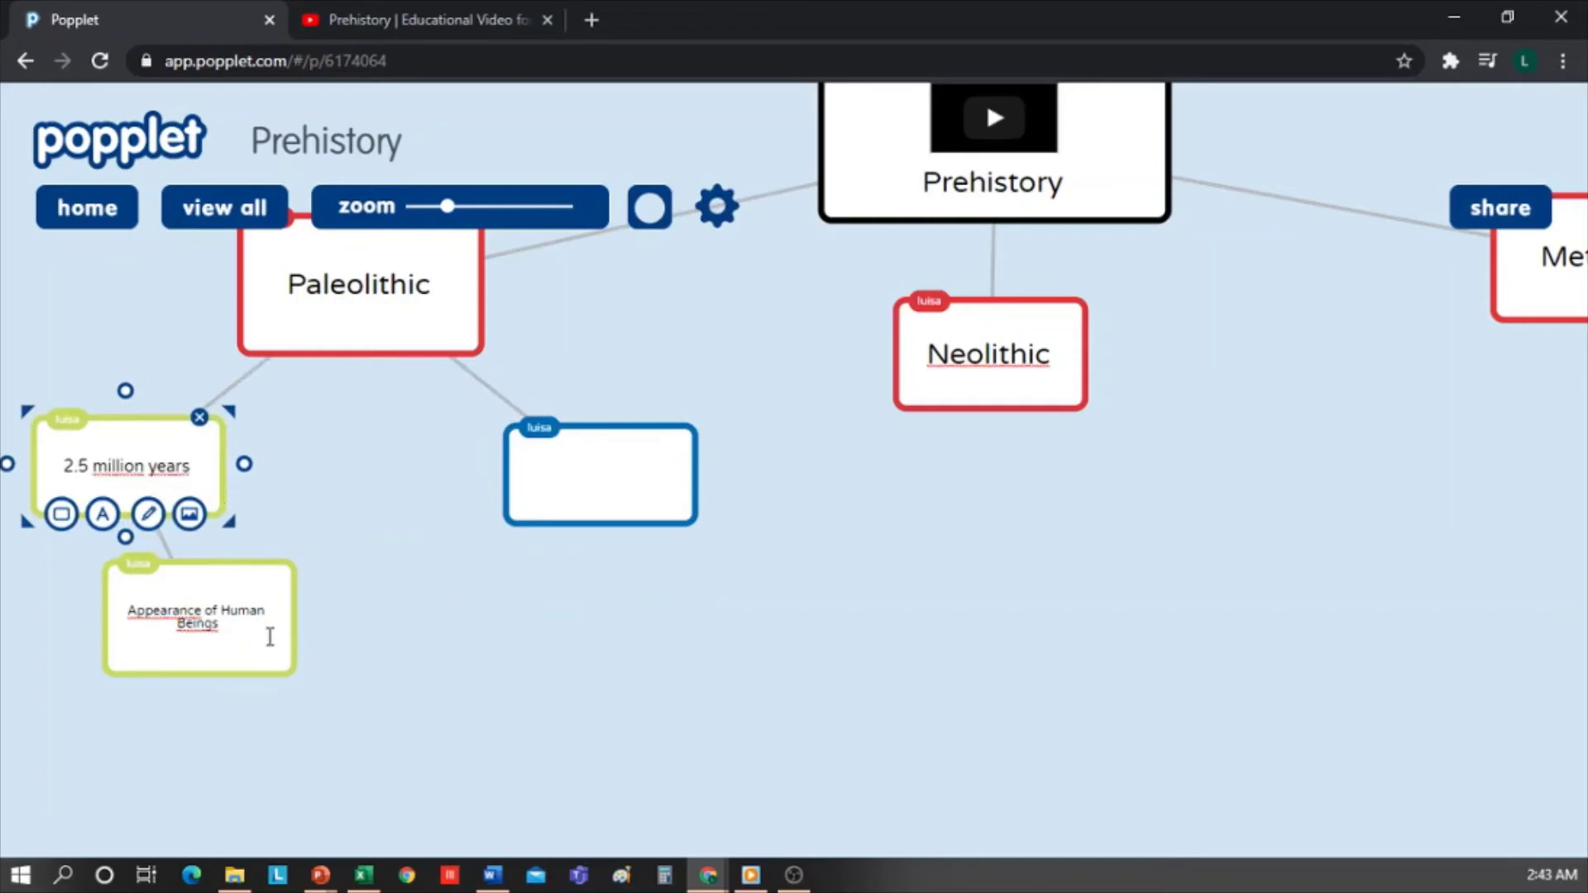
left_click_drag(278, 667, 213, 658)
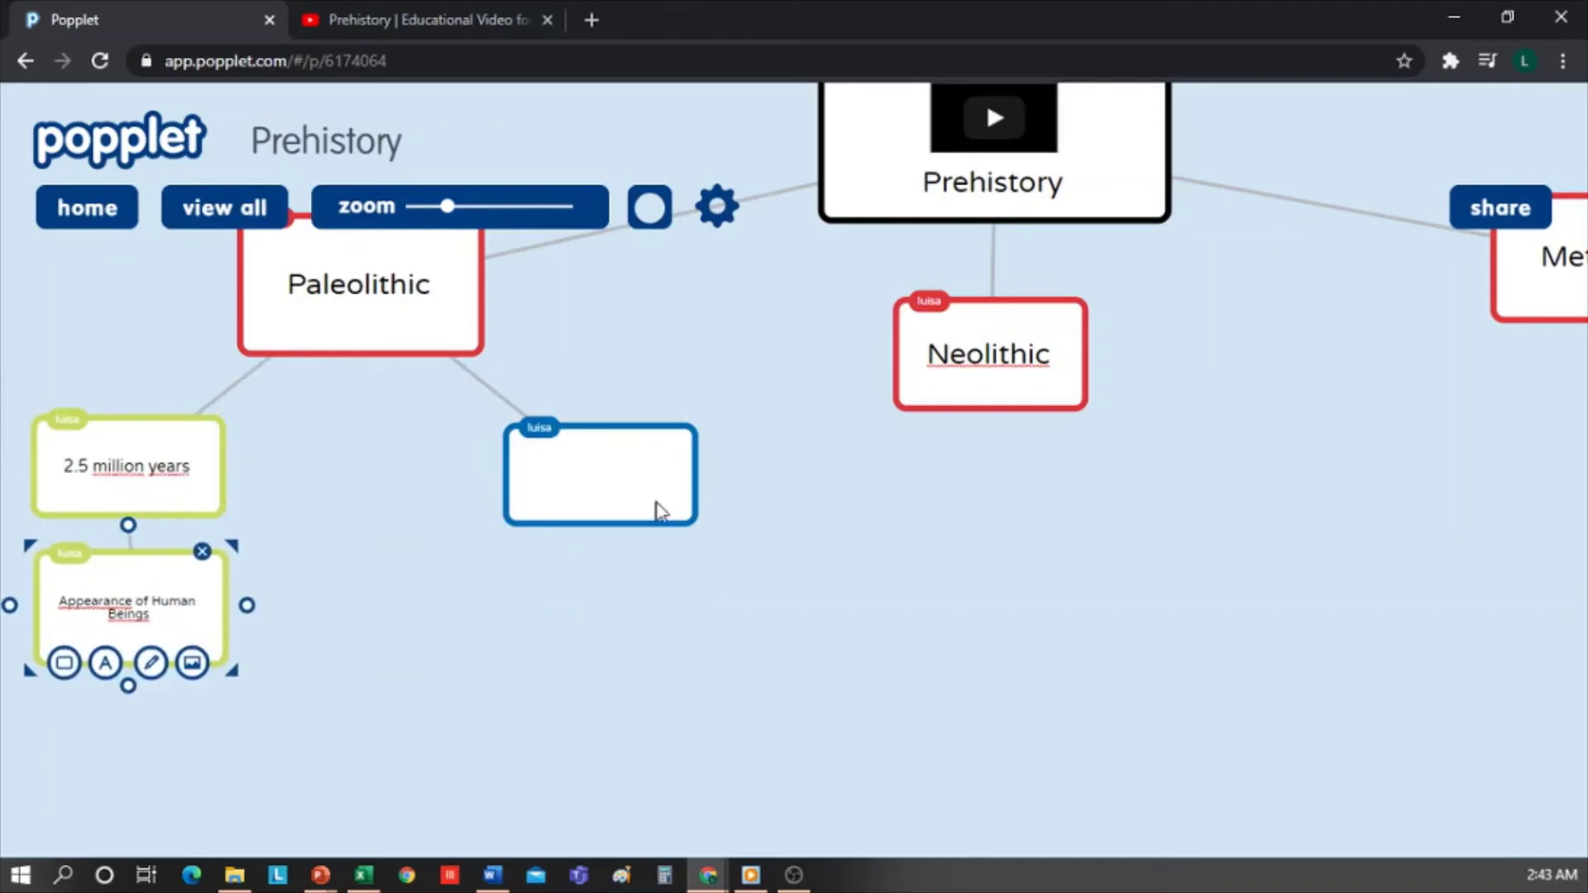
left_click_drag(657, 509, 405, 506)
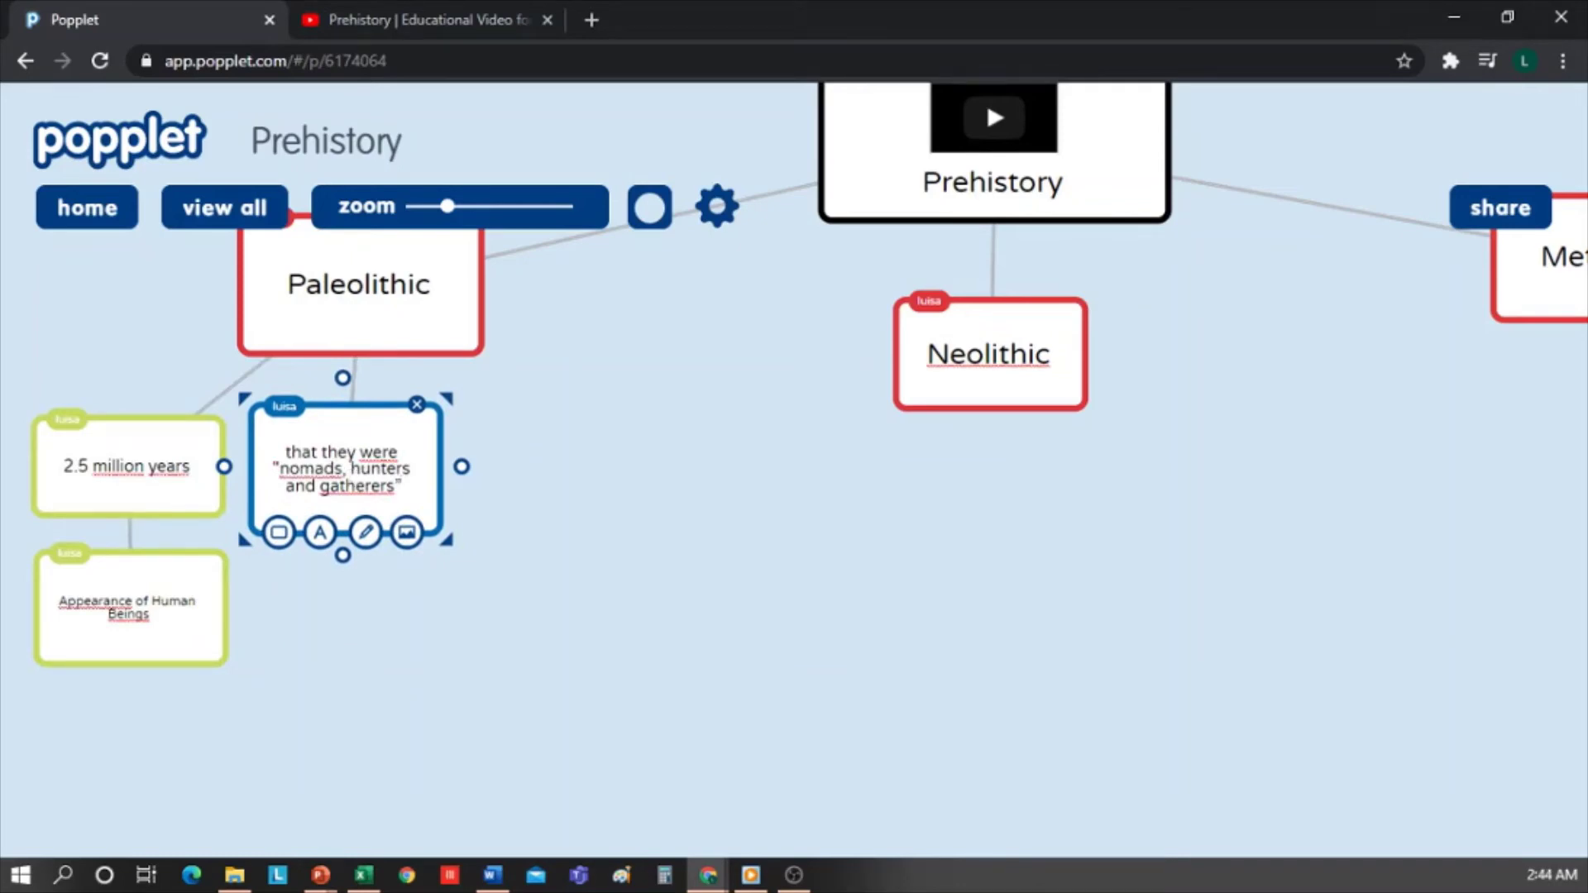
Step: Delete the leading word 'that' from the nomads popple's text
double_click(295, 452)
key("BackSpace")
left_click_drag(403, 487, 300, 450)
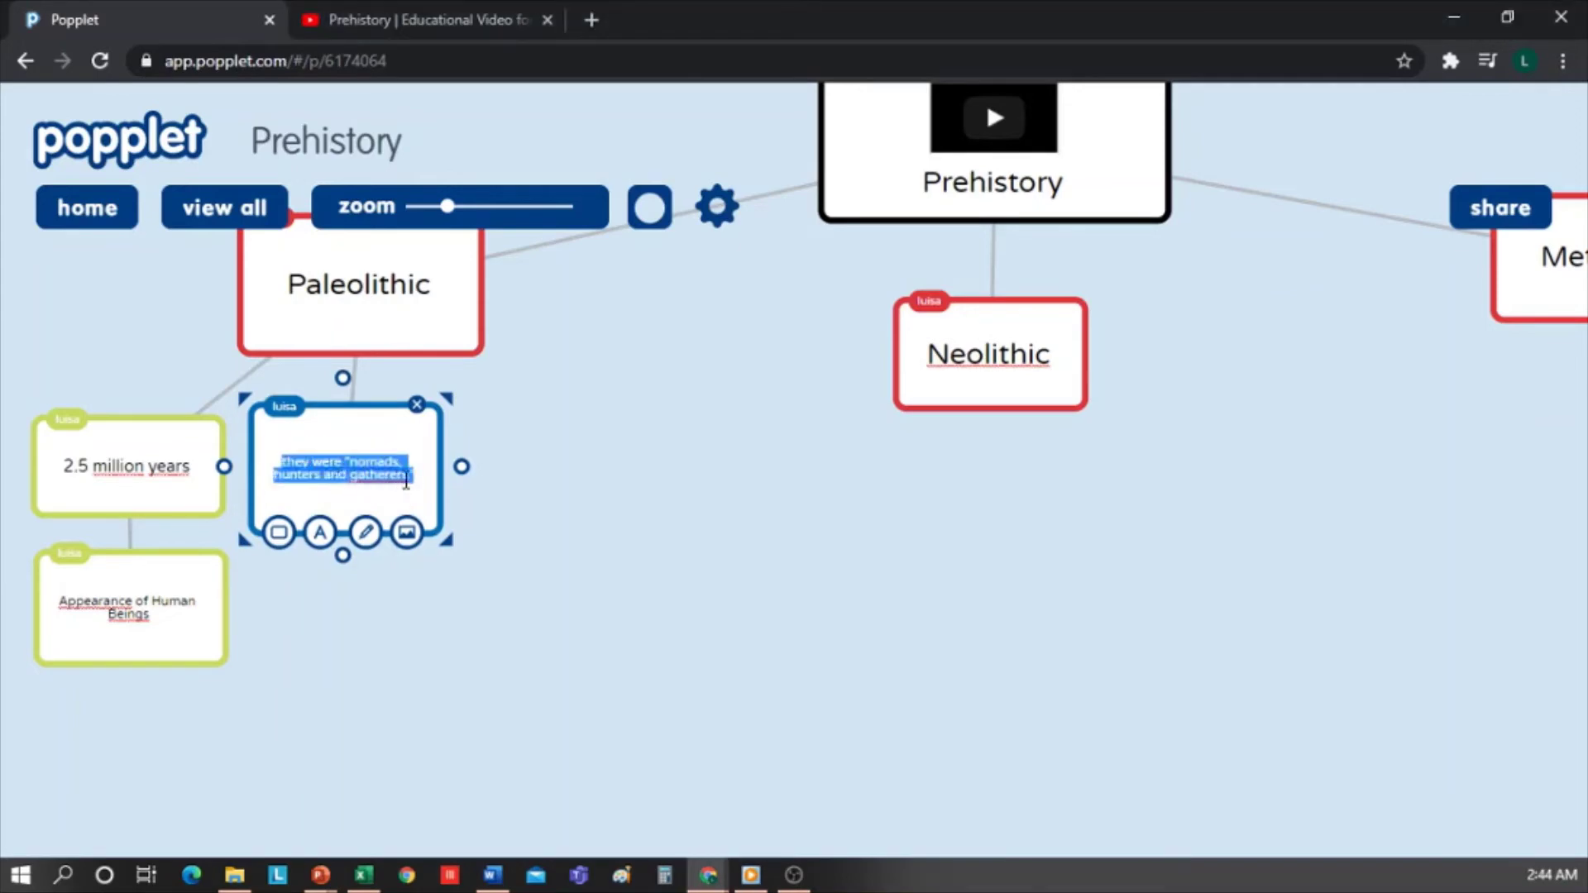
Step: Add a linked blue 'lived in tribes' popple below the nomads popple
left_click(342, 555)
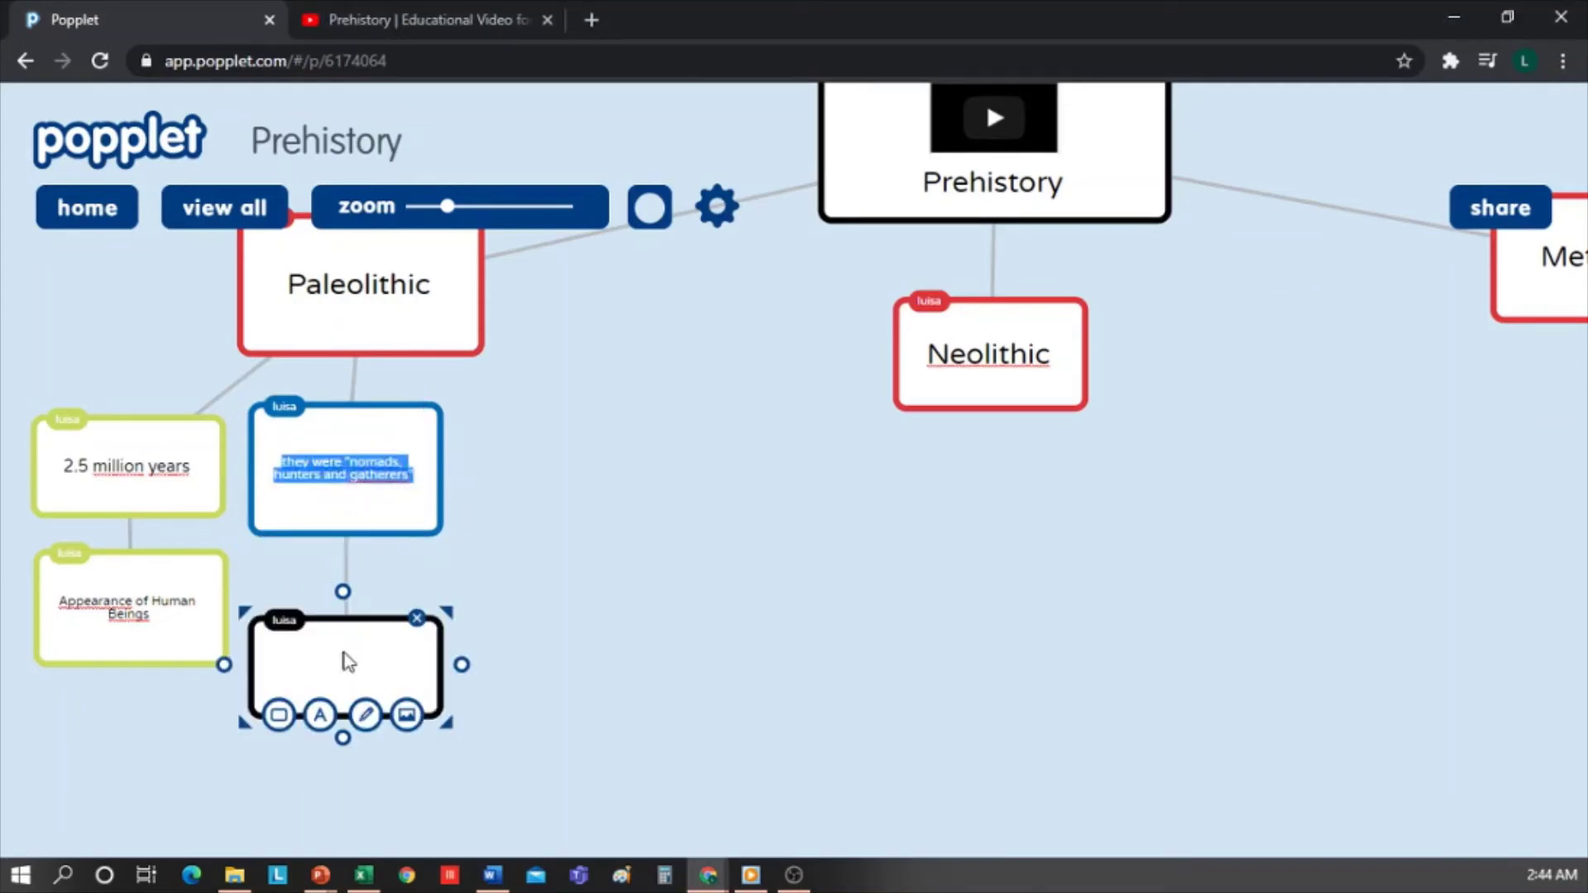
left_click(280, 715)
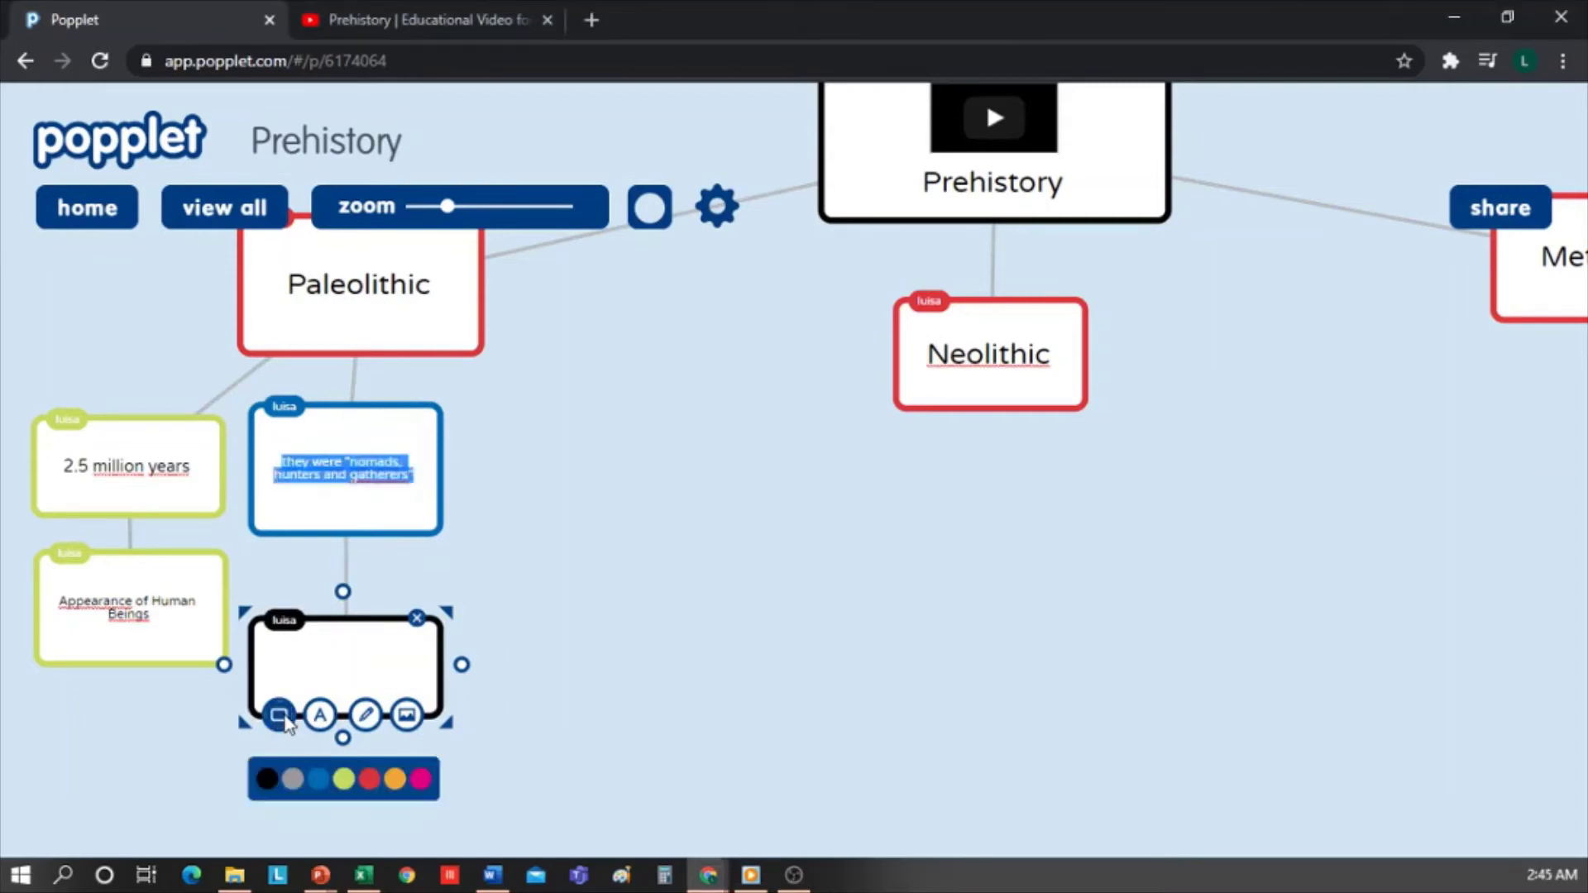
left_click(318, 778)
left_click(341, 668)
type("lived in tribes")
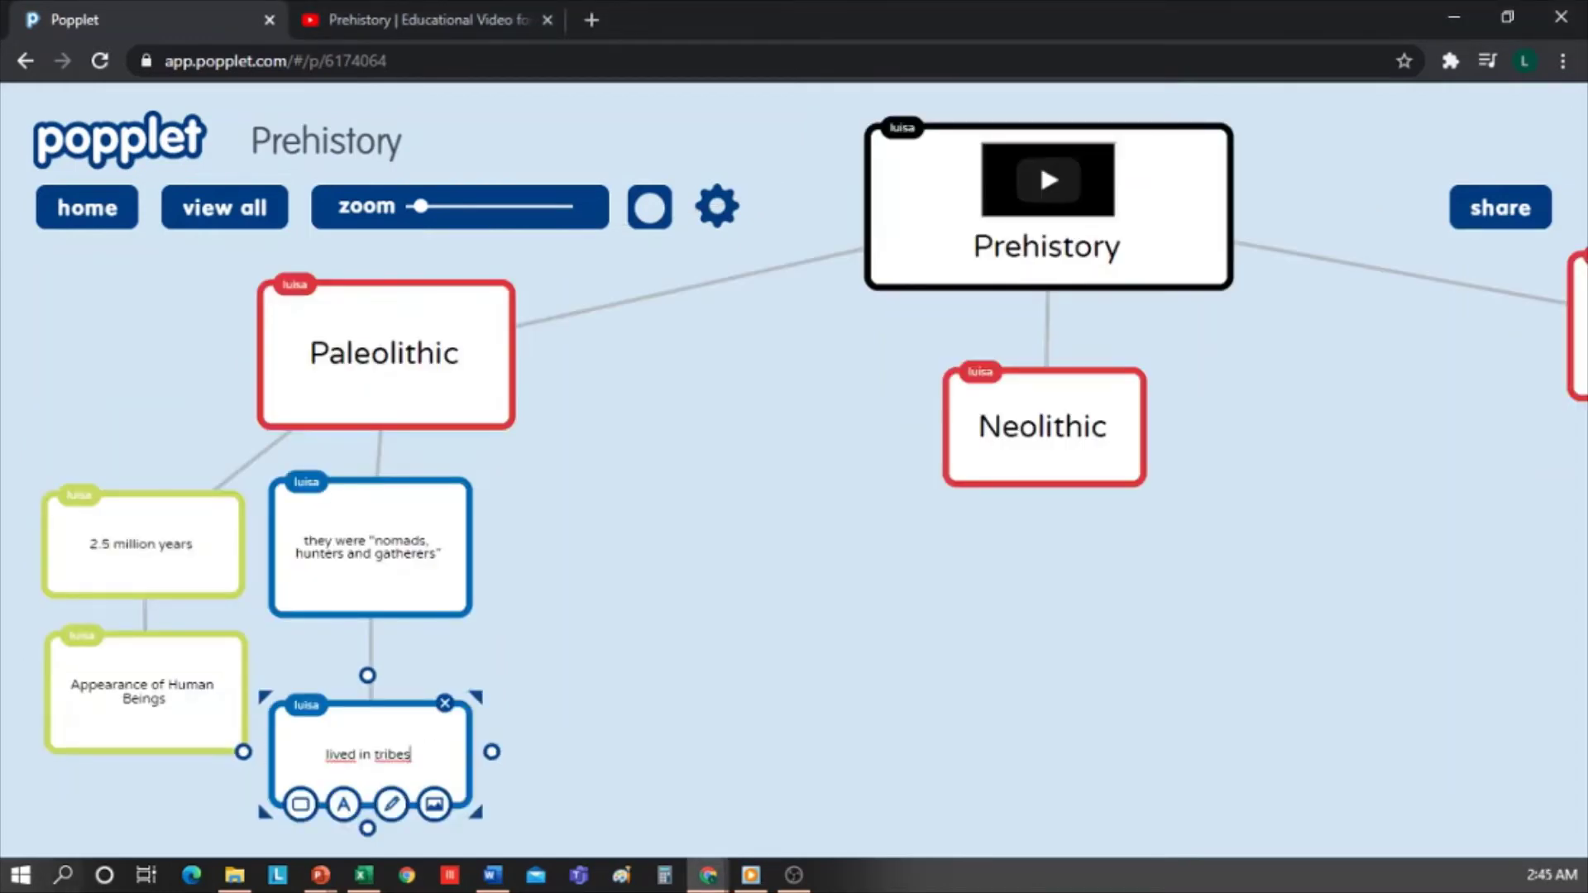
left_click(343, 804)
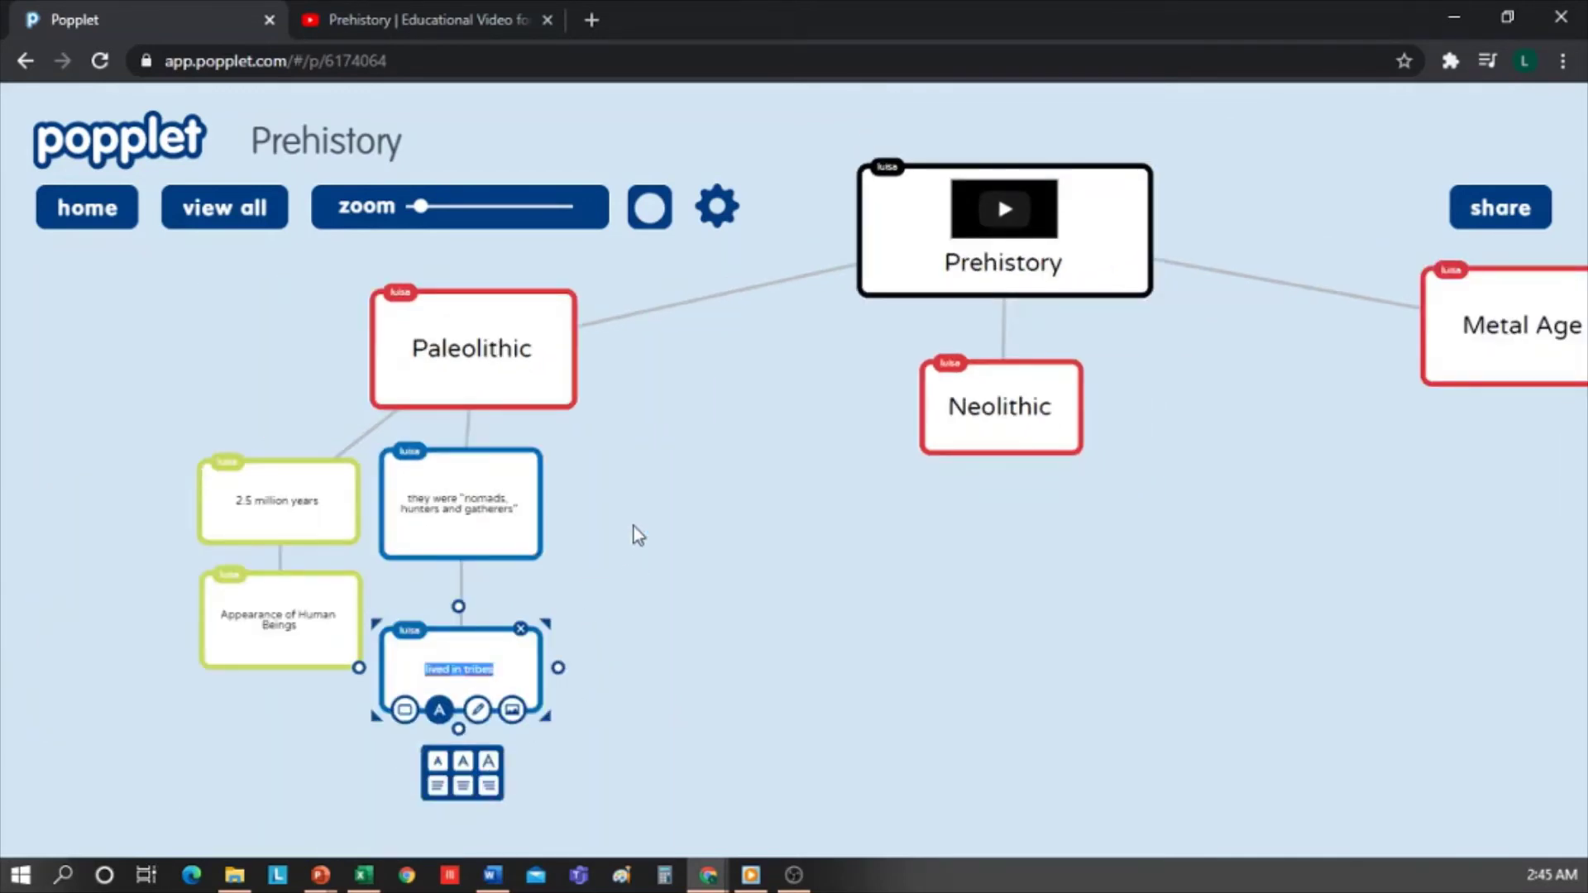
Step: Add a pink 'stone tools, bone and carved stone' popple right of the nomads popple
left_click(526, 393)
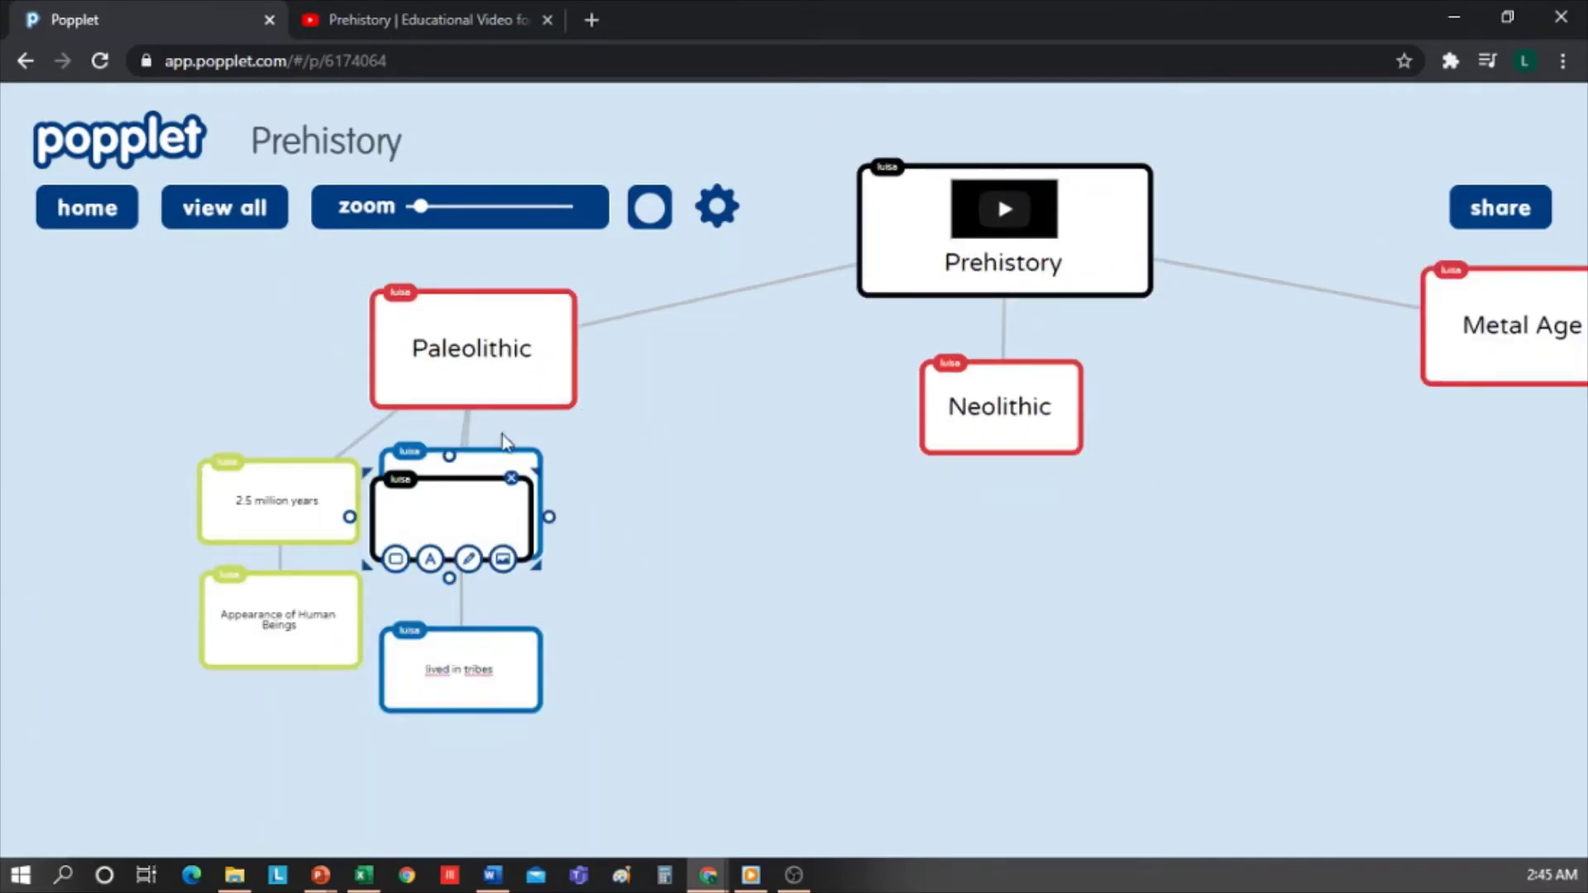
left_click_drag(458, 518, 643, 494)
left_click(595, 545)
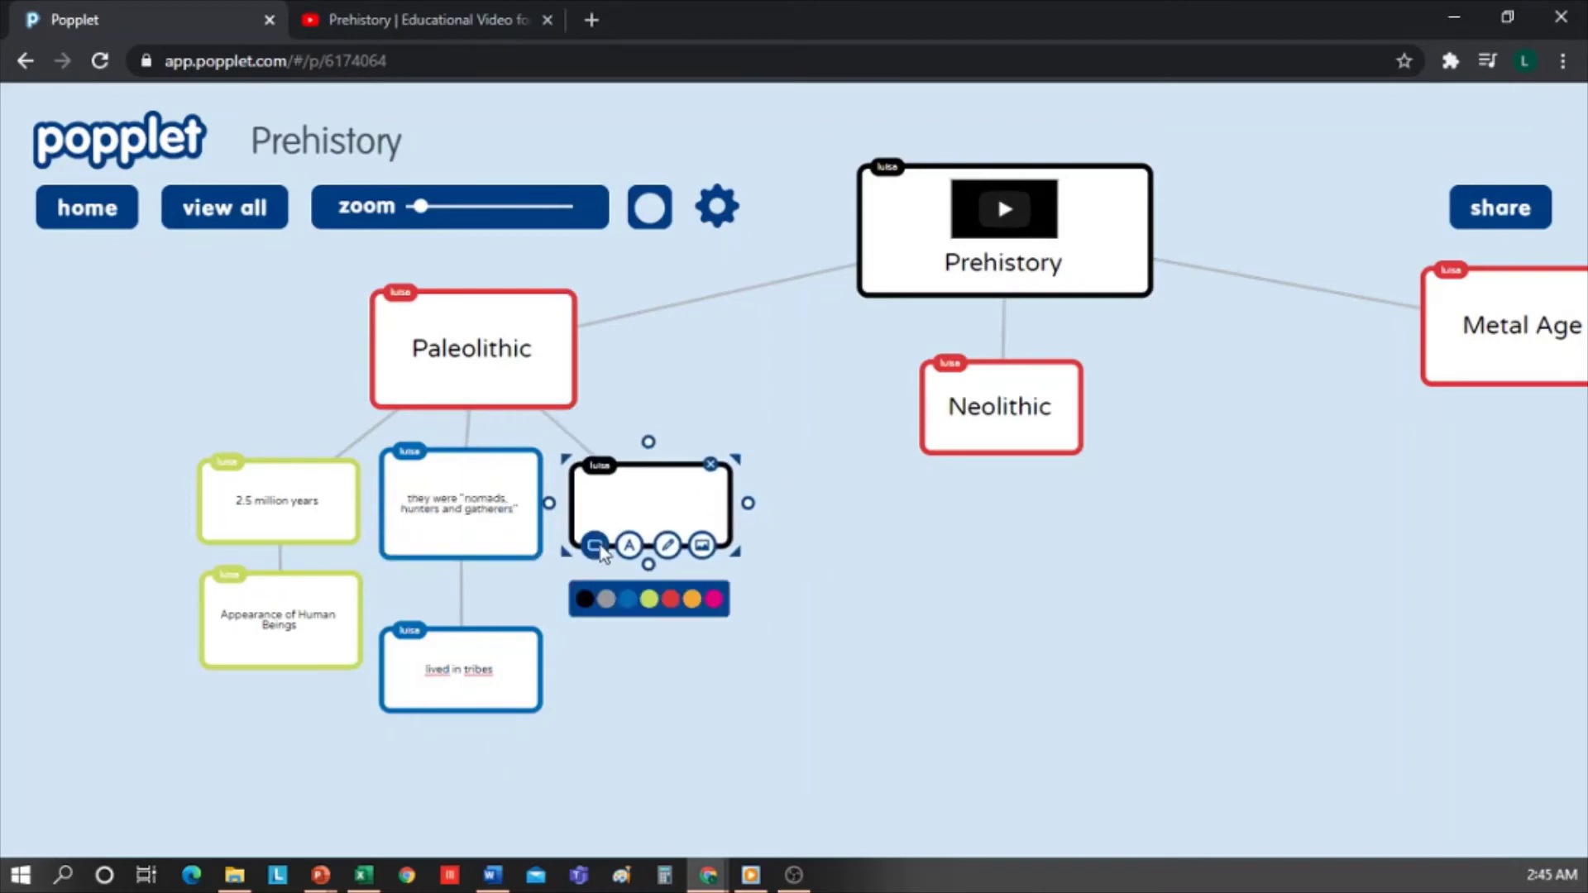
left_click(713, 599)
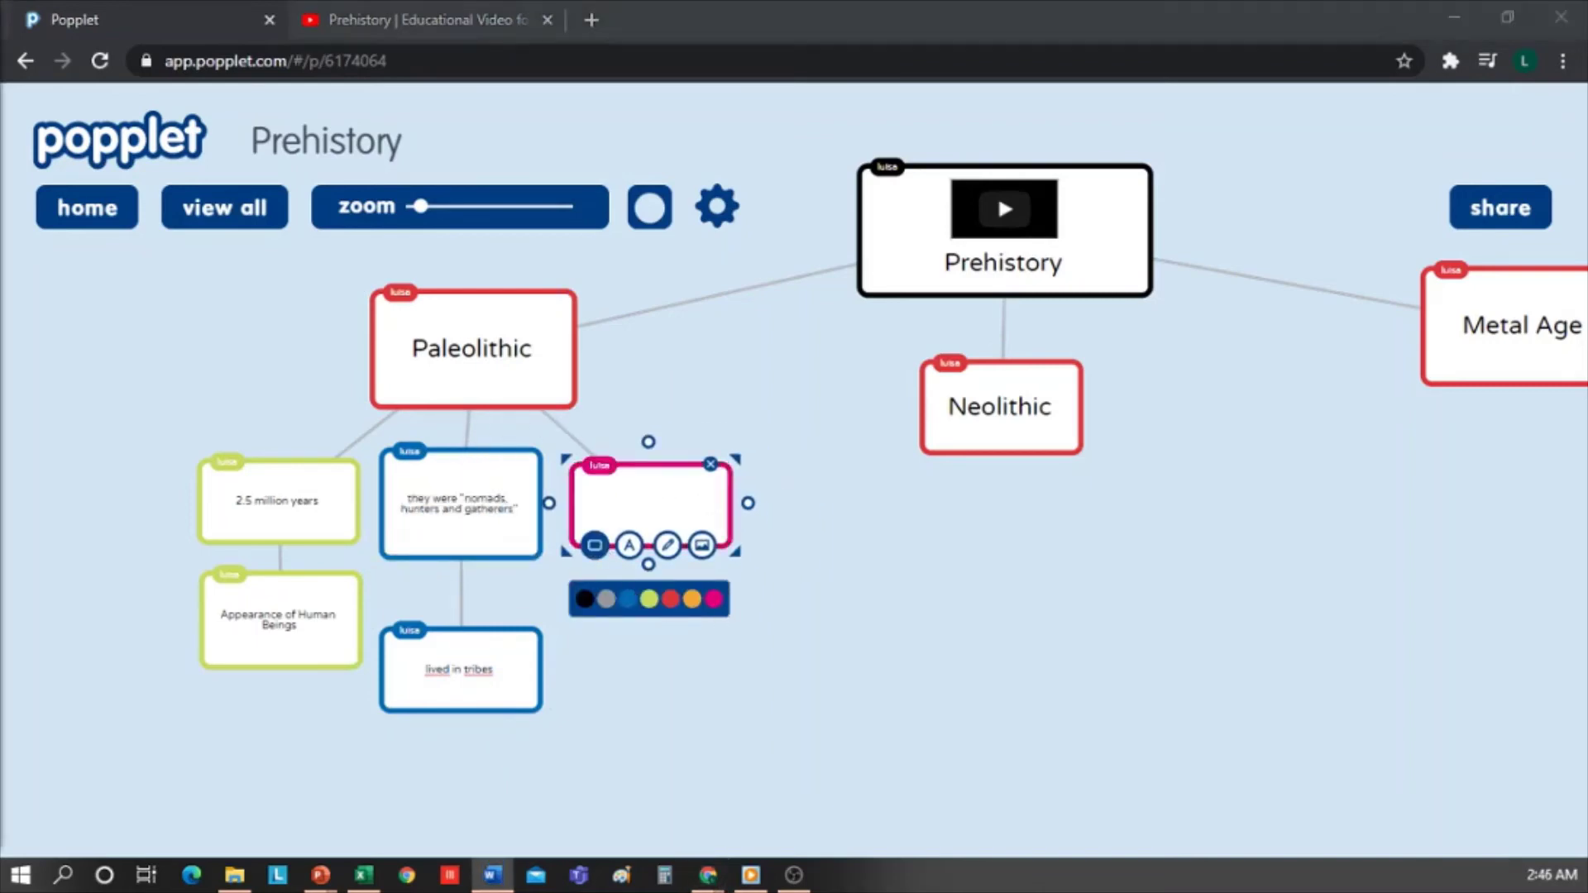
left_click(675, 500)
type("stone tools, bone and carved stone")
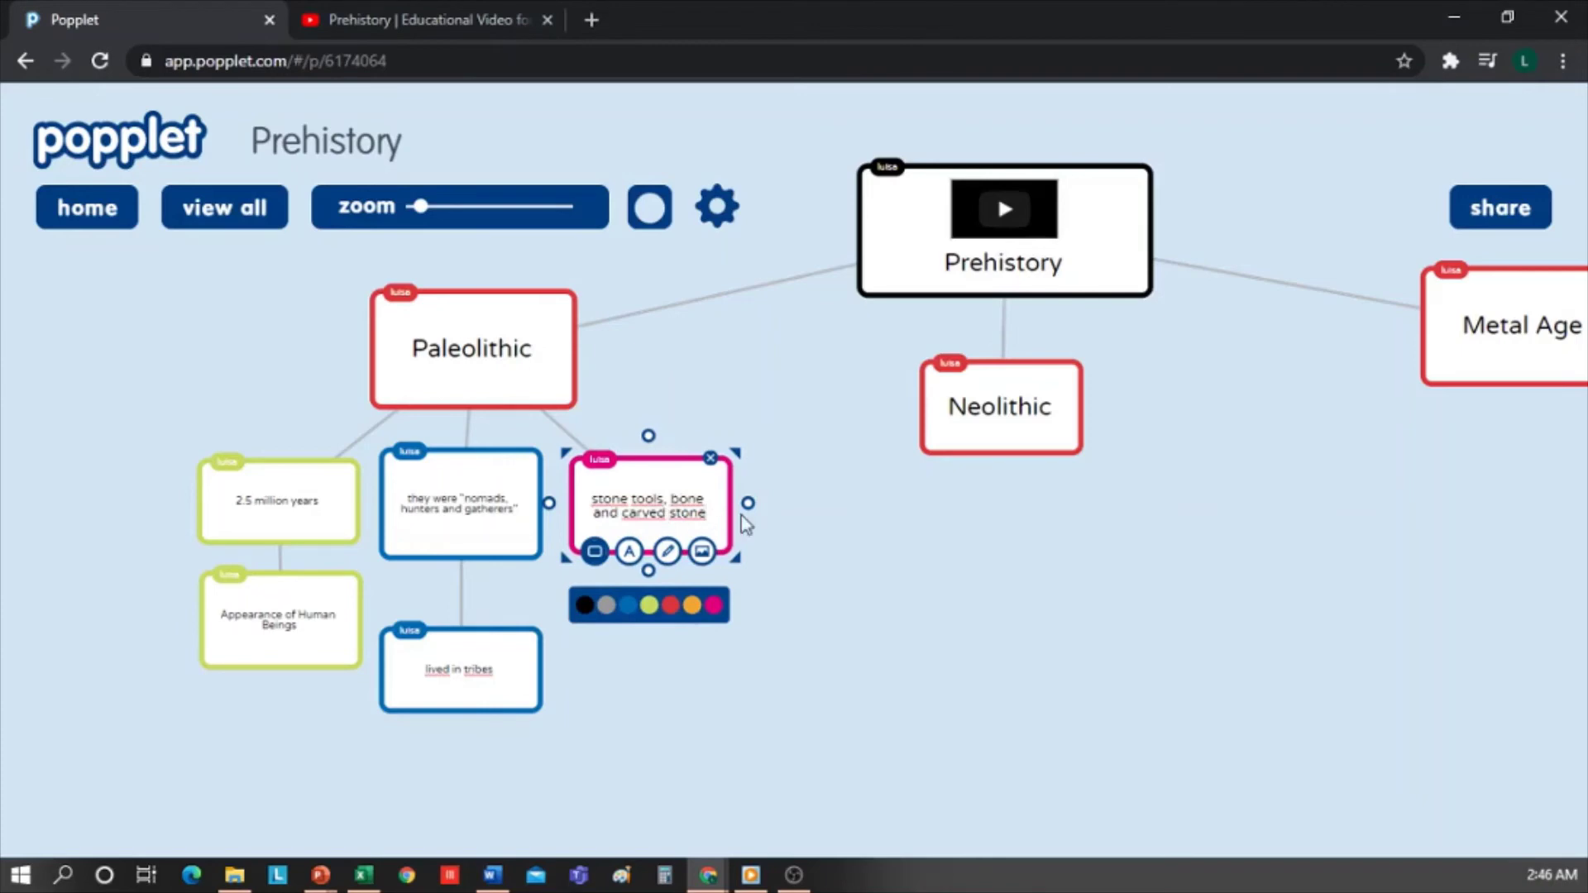
Step: Add an orange 'cave paintings depicting hunting scenes' popple off Paleolithic, pasting text from Word
key("alt+Tab")
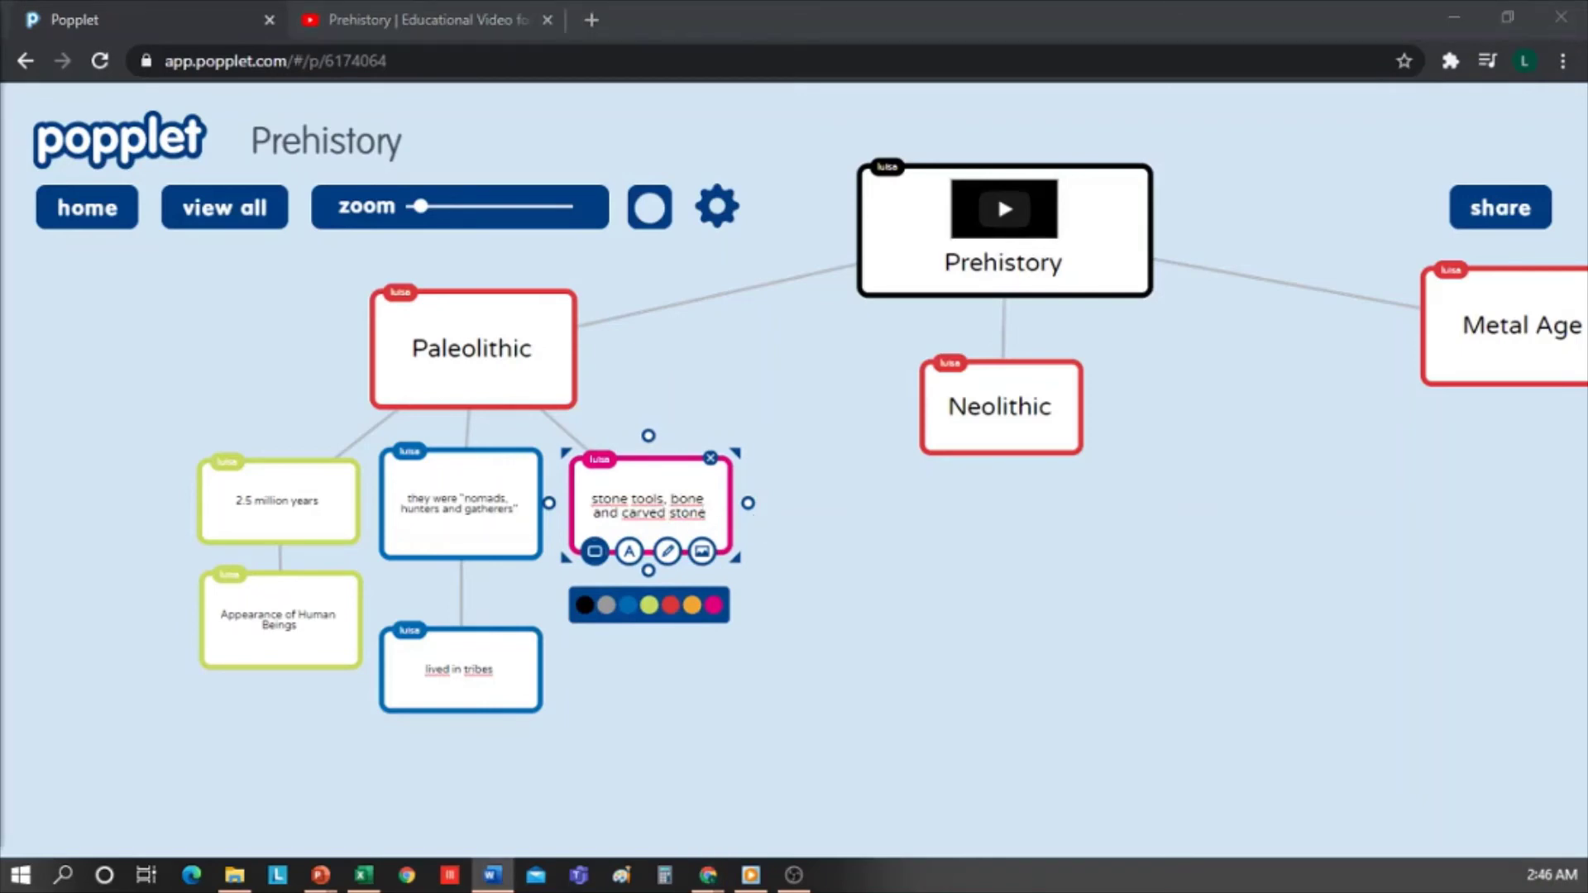
left_click(667, 386)
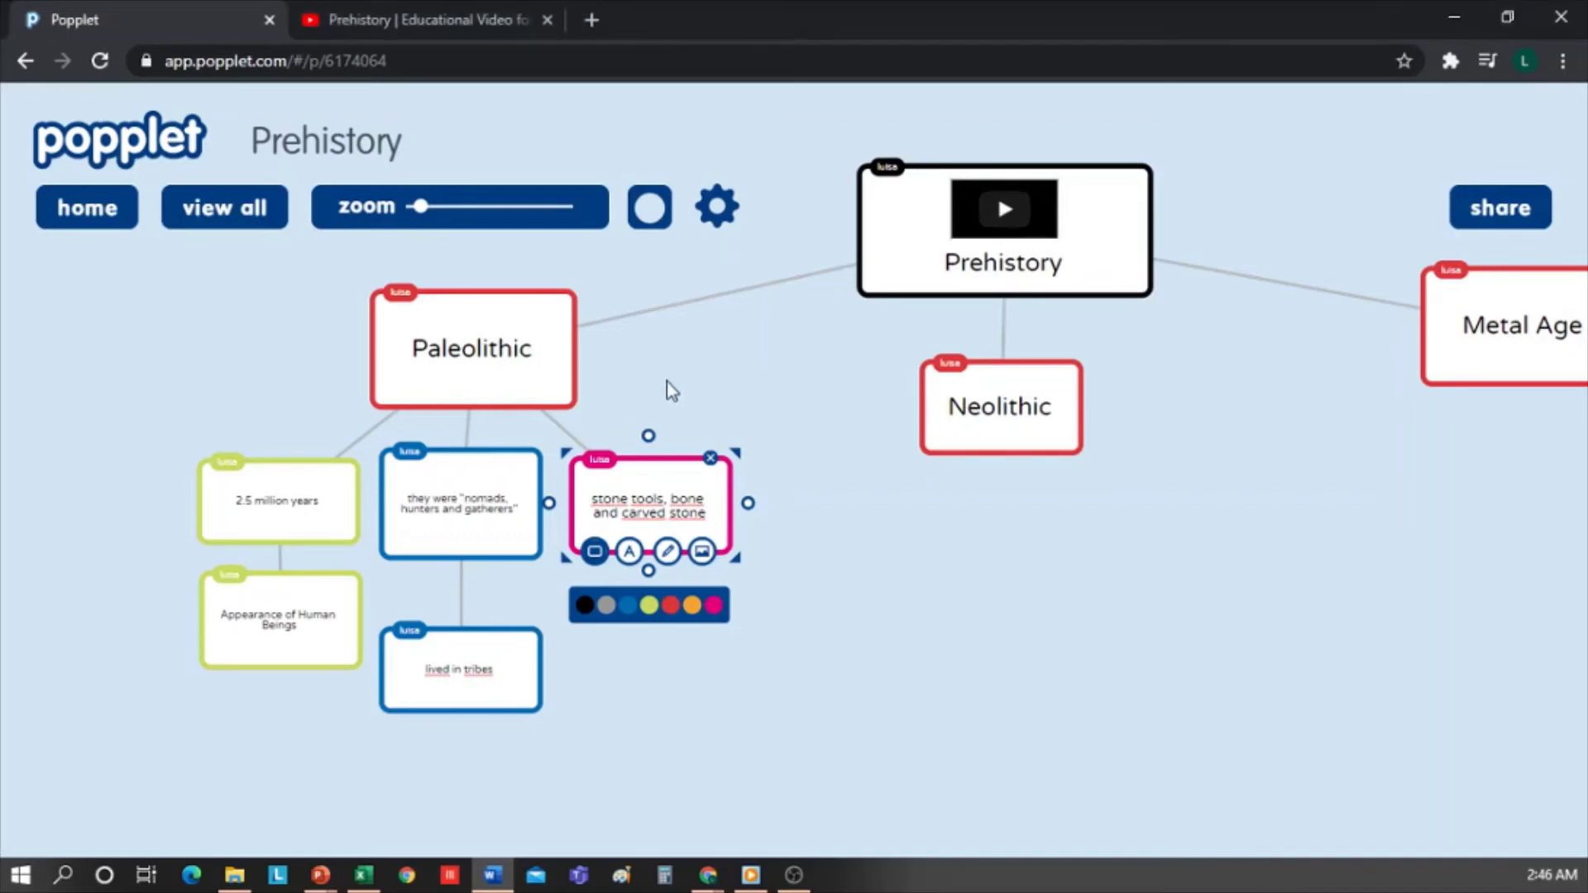
left_click(565, 387)
left_click(593, 347)
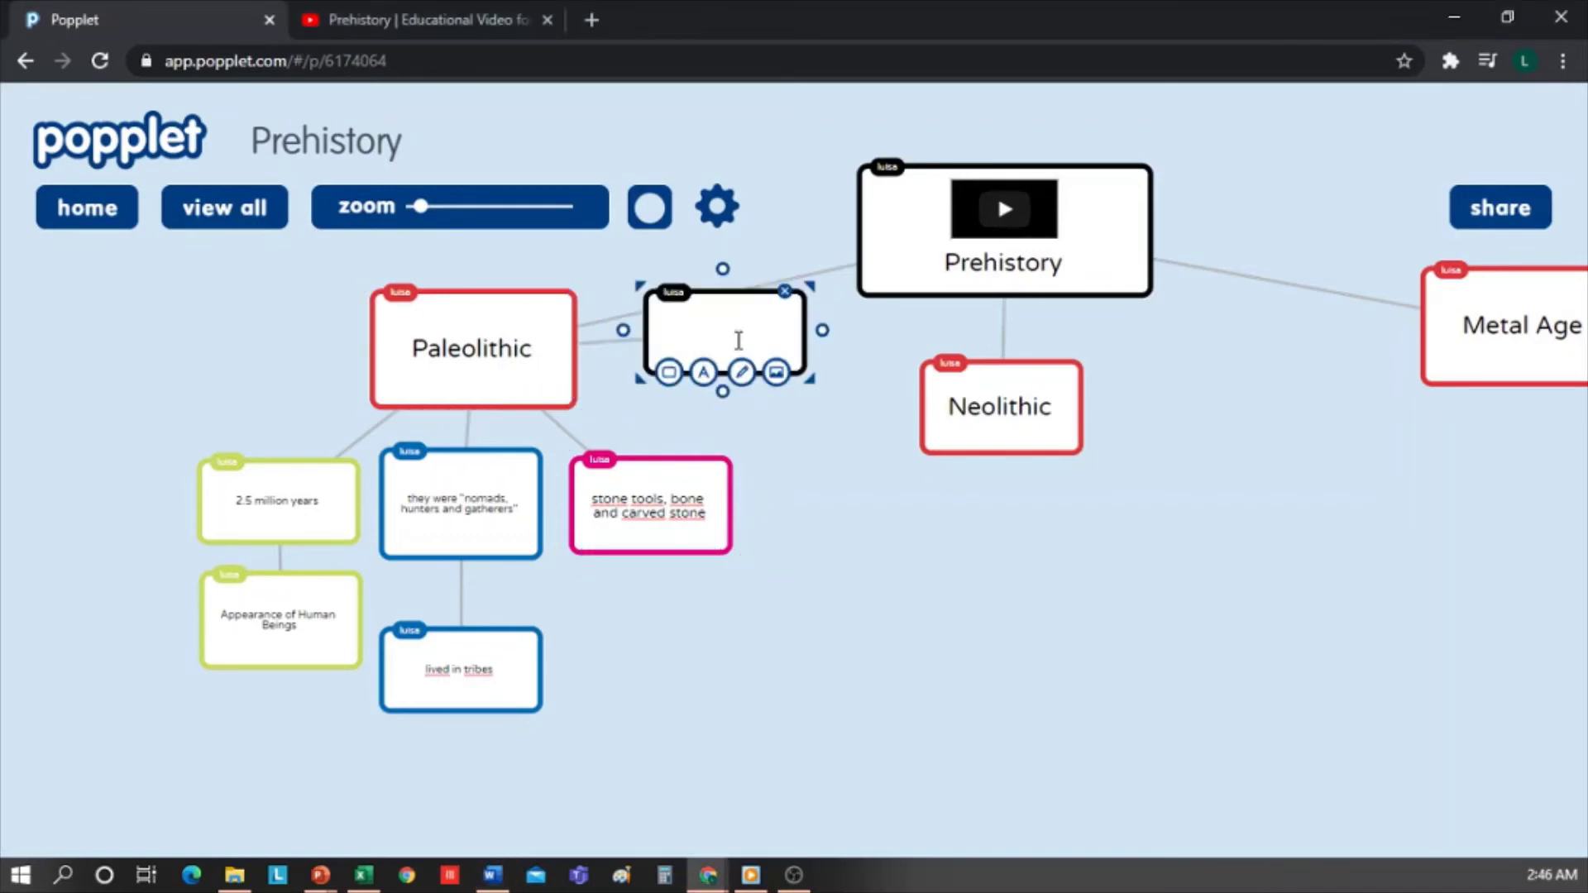
left_click_drag(741, 320, 769, 369)
left_click(700, 417)
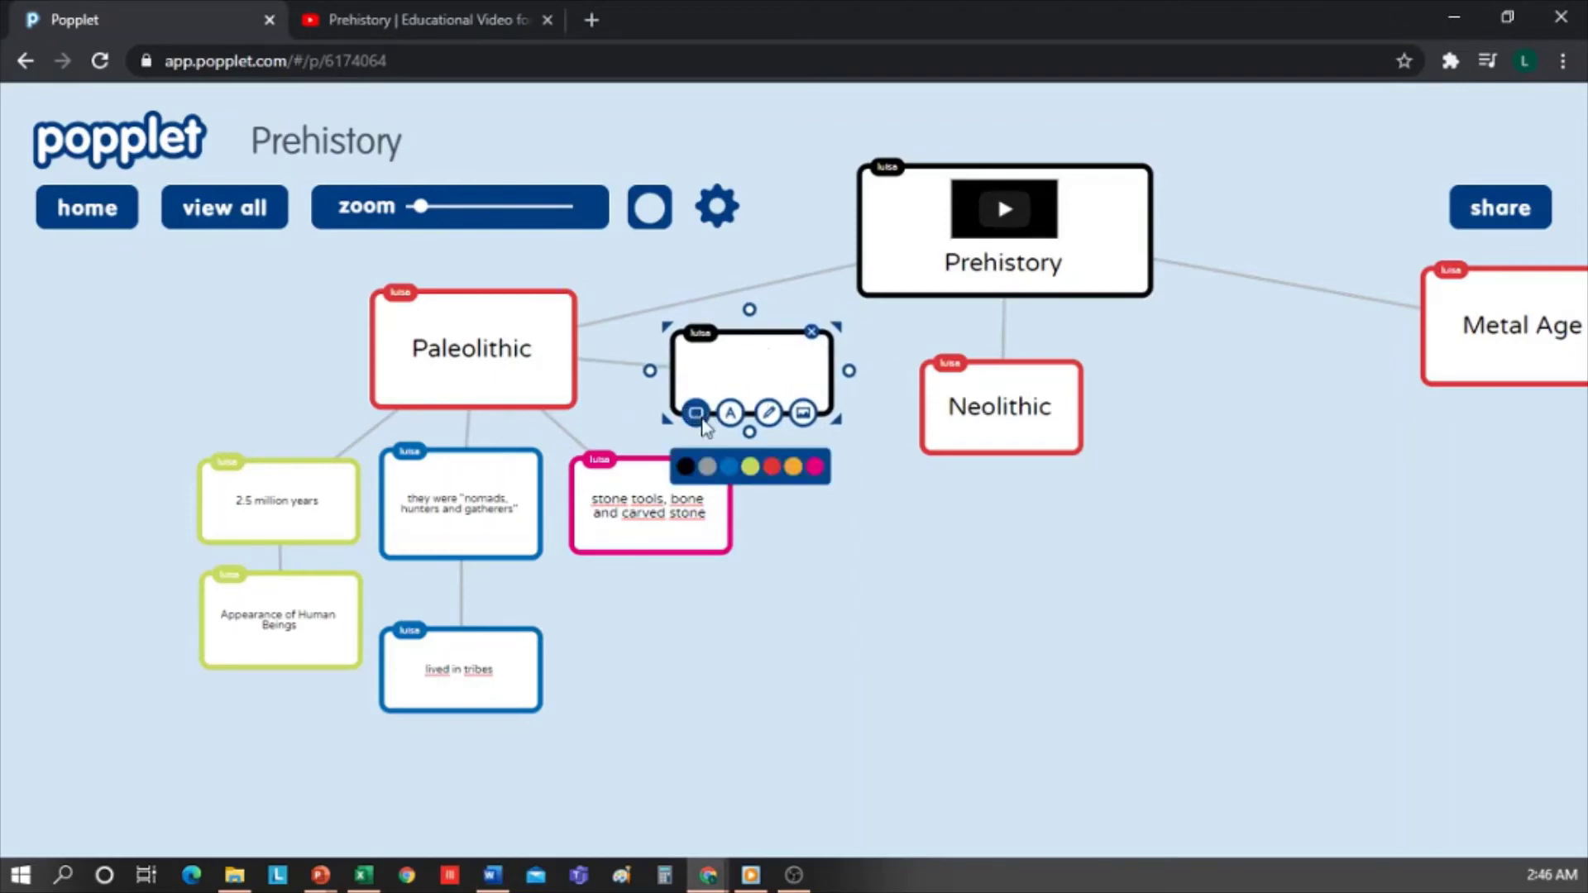
left_click(793, 467)
type("cave paintings depicting hunting scenes")
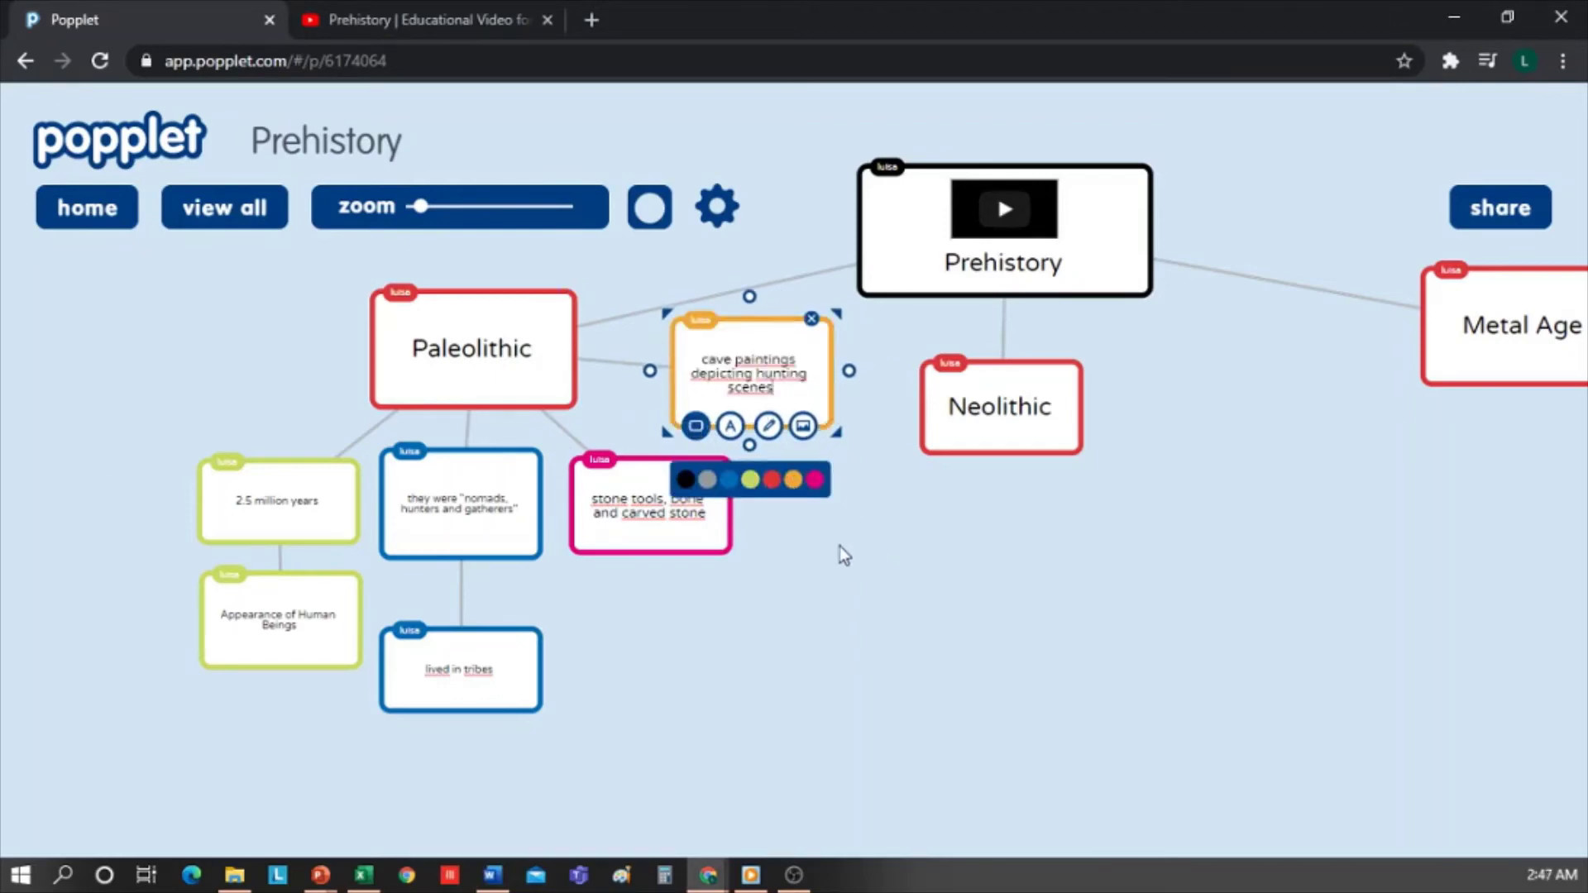
left_click(841, 548)
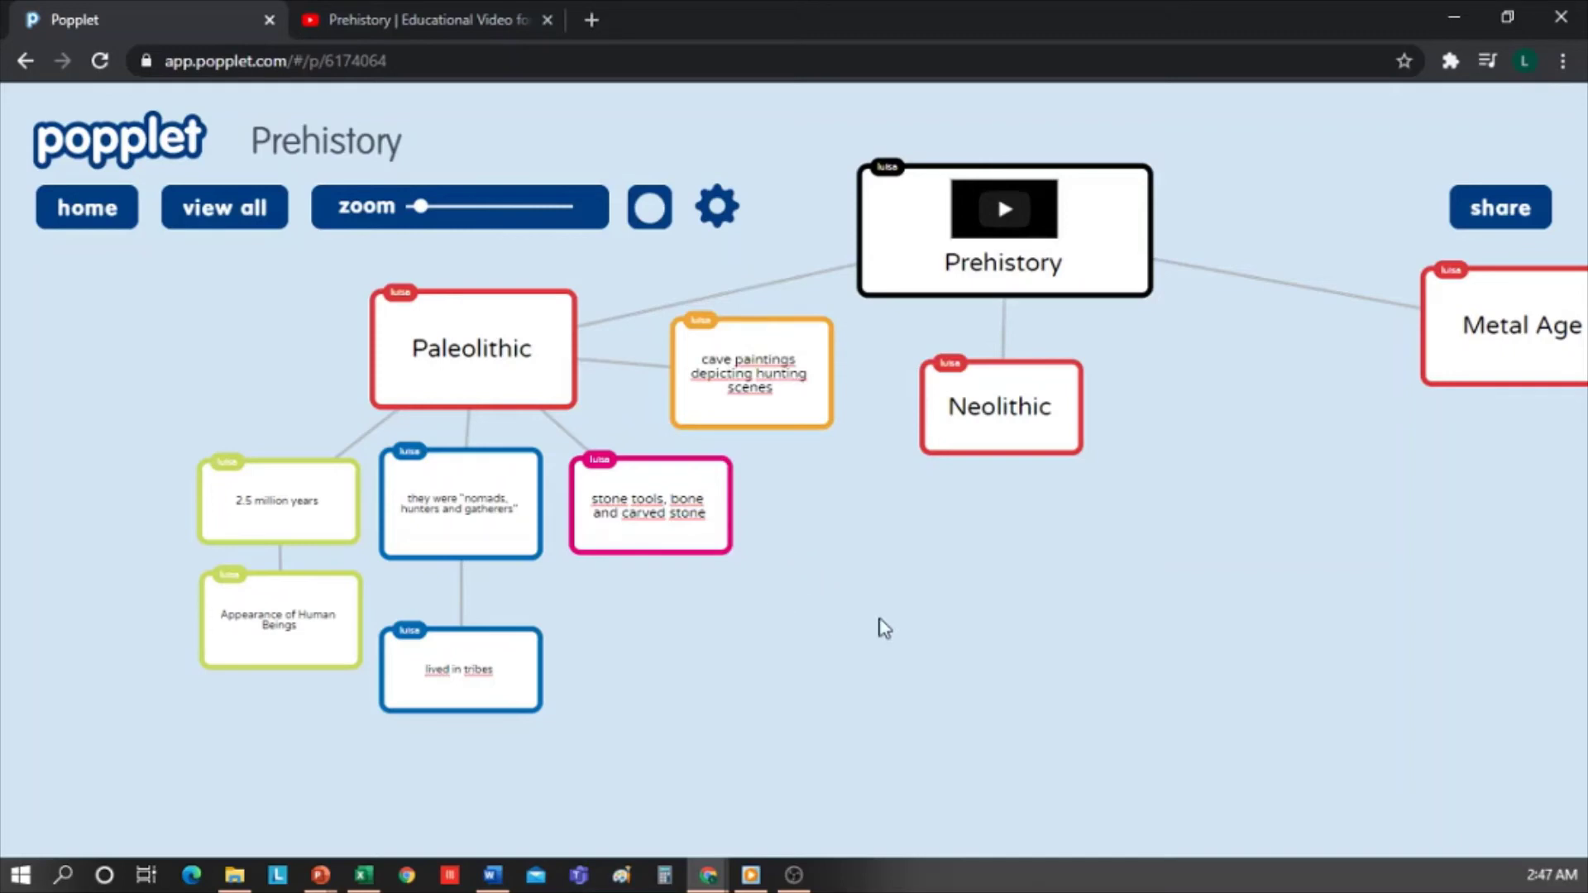
Step: Line up the nomads, stone tools and cave paintings popples in one row beneath Paleolithic
left_click_drag(920, 570, 827, 648)
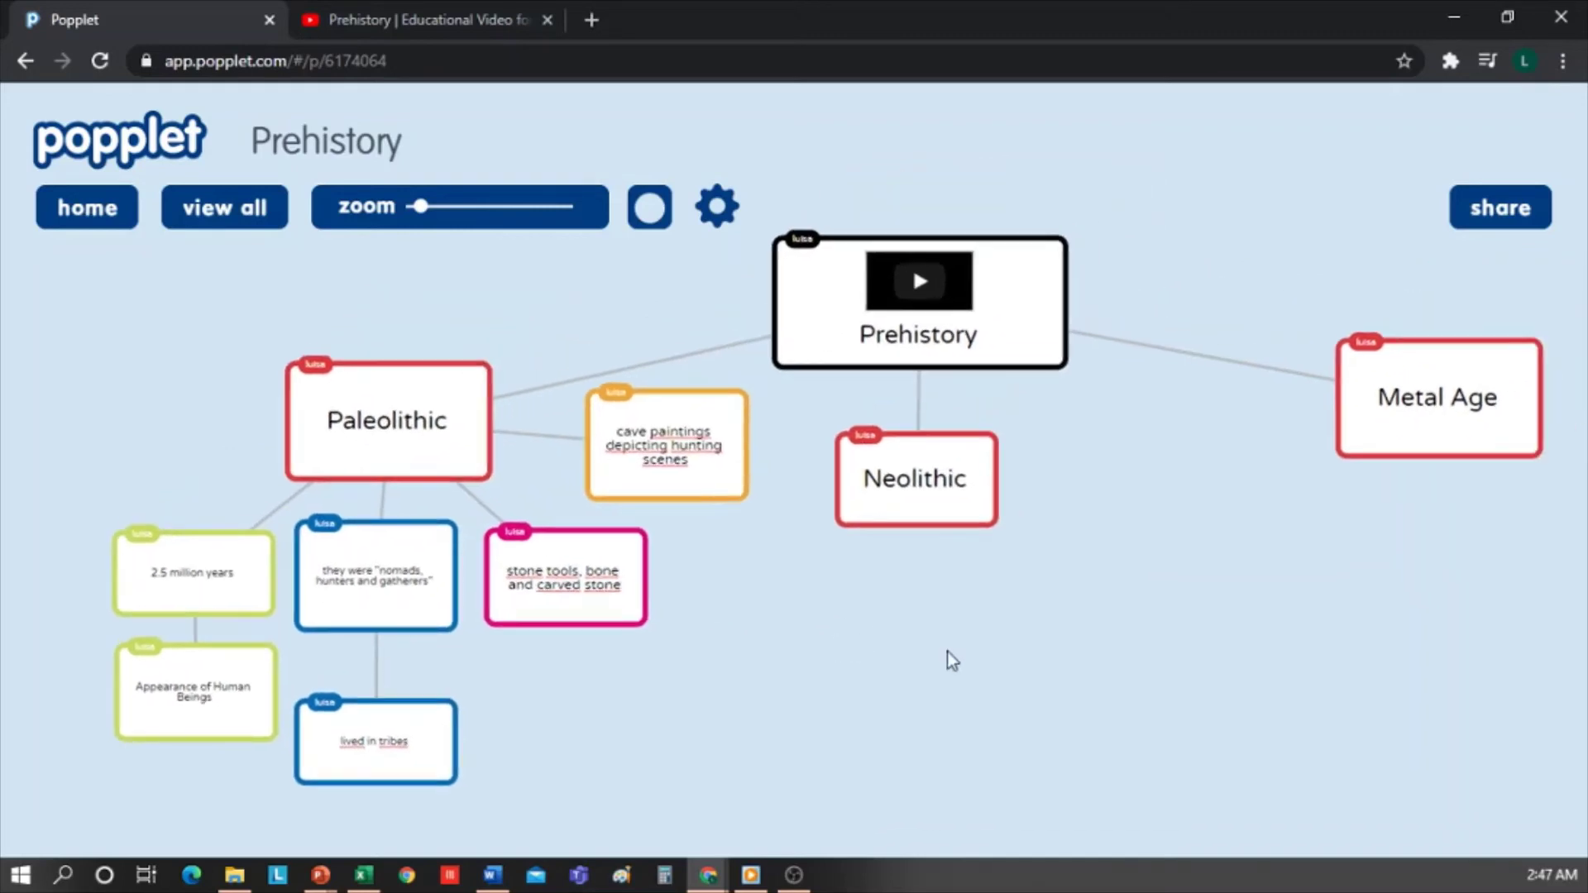
scroll(964, 651, "up", 3)
scroll(965, 653, "down", 5)
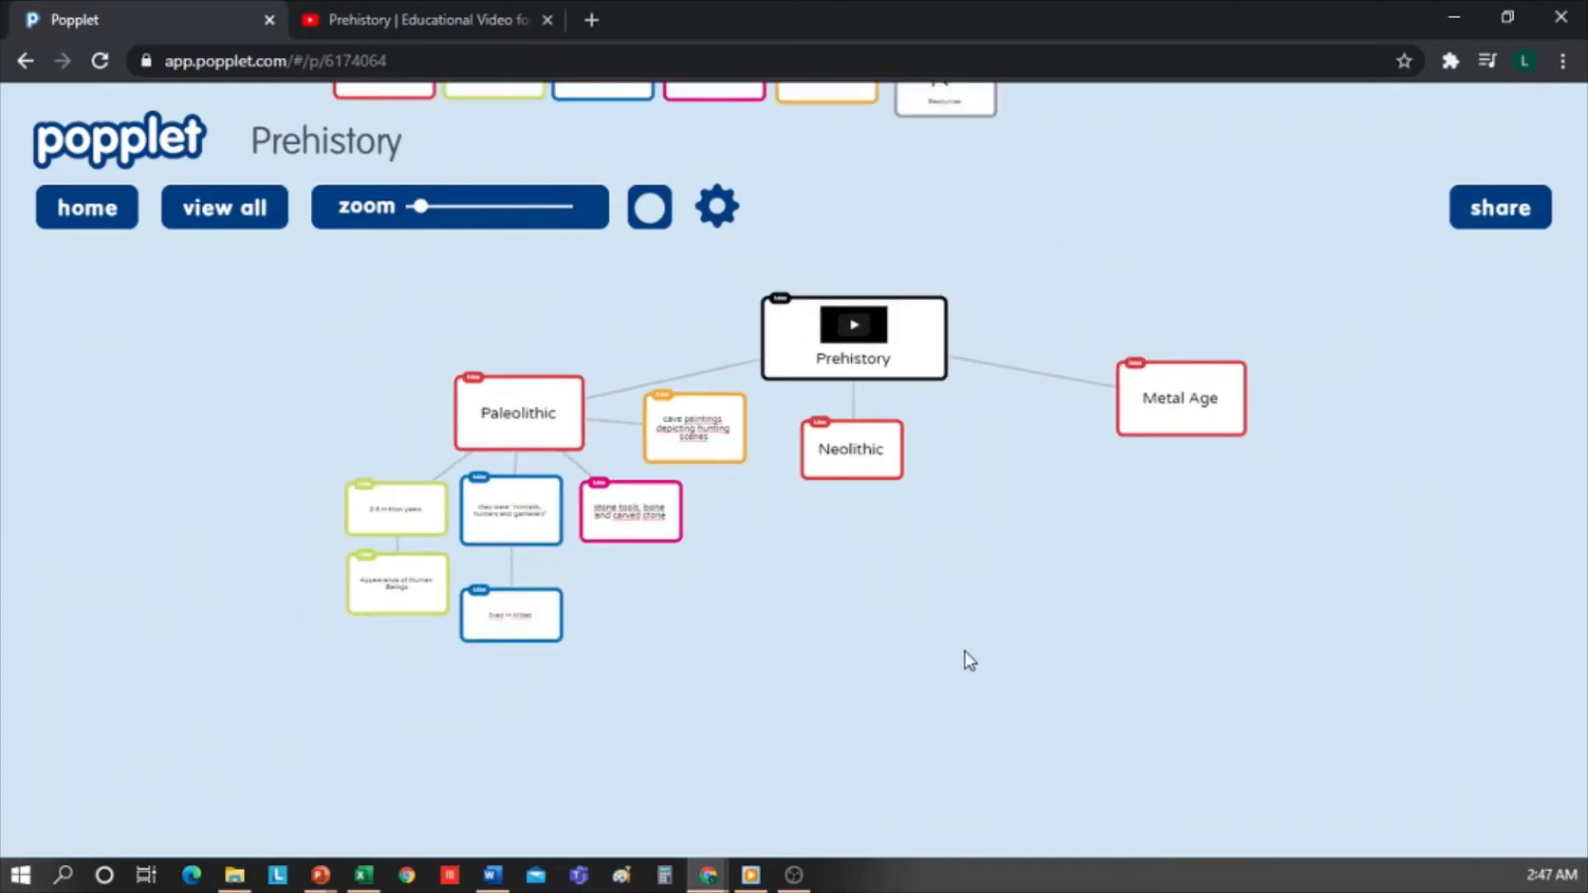
scroll(1003, 761, "up", 2)
left_click(259, 657)
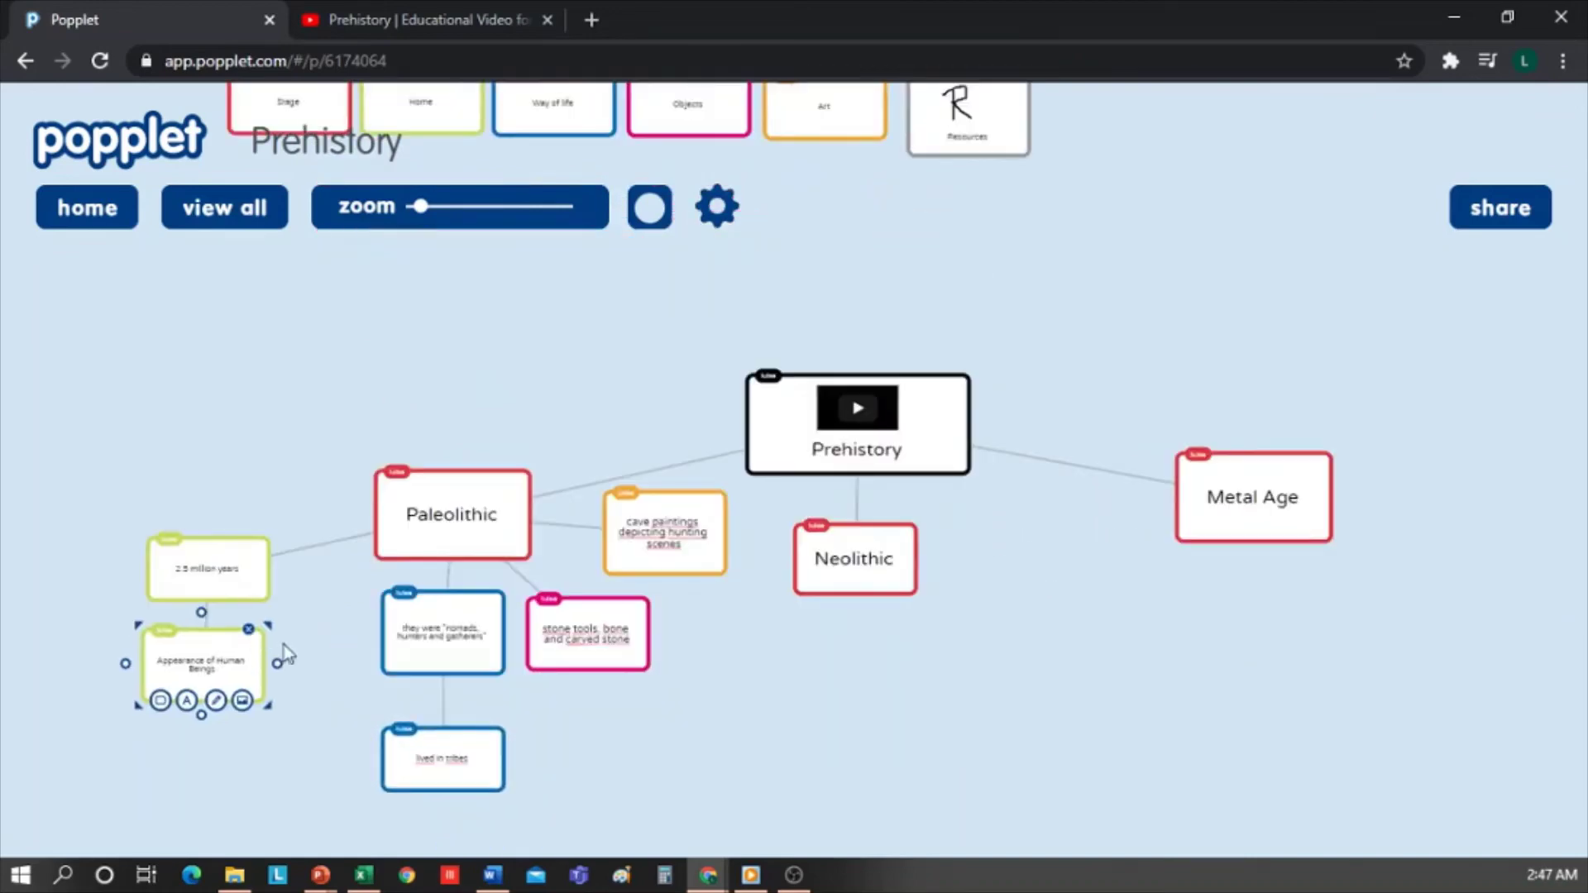
left_click_drag(482, 660, 389, 665)
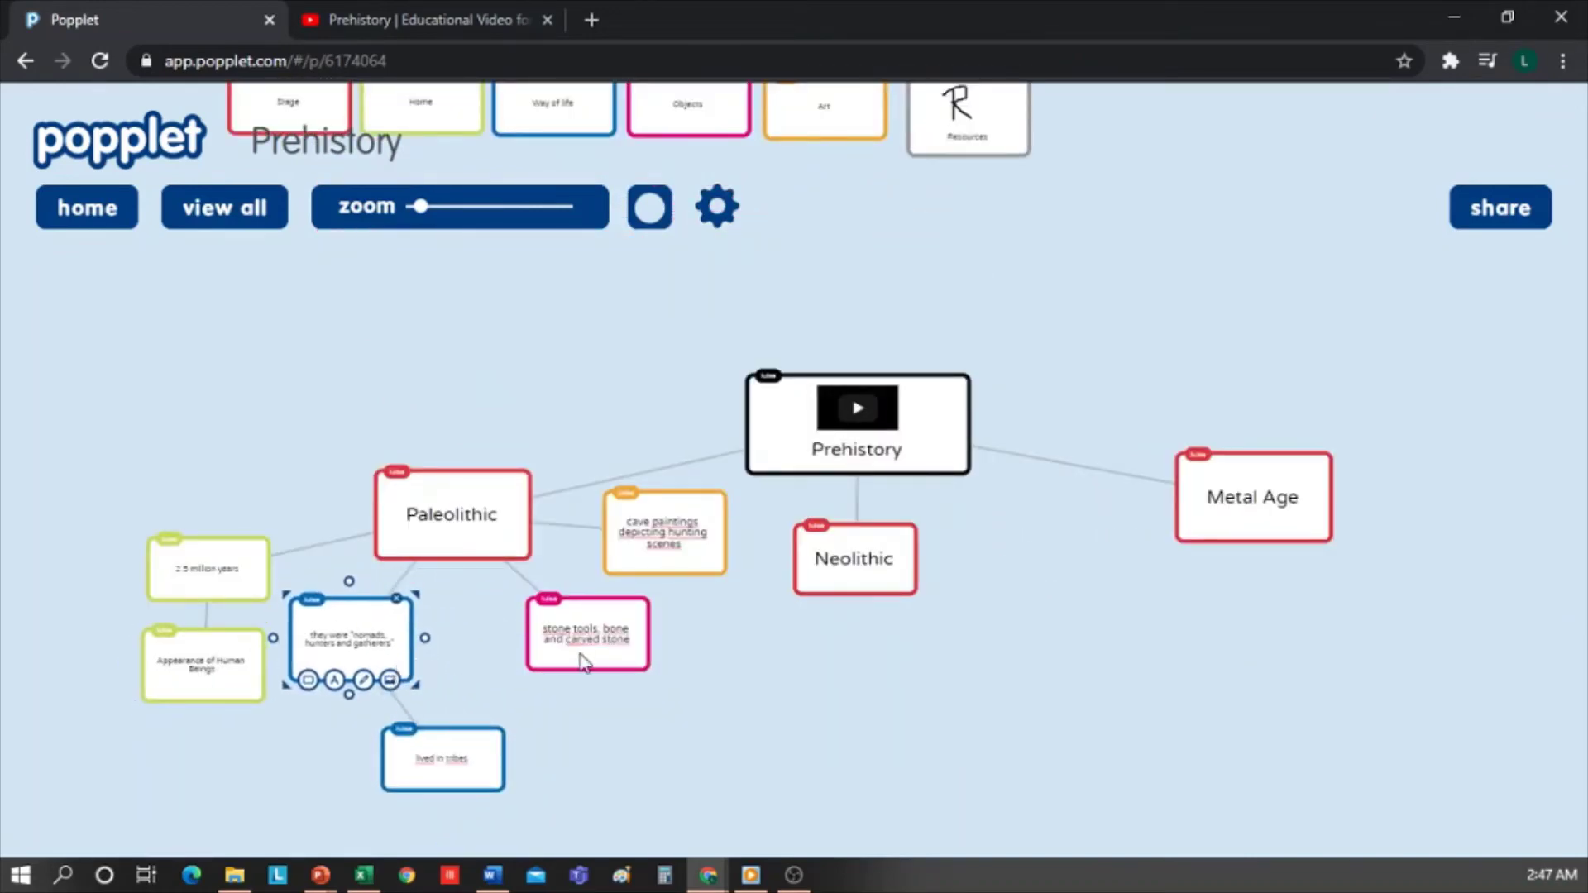
left_click_drag(587, 662, 486, 666)
mouse_move(695, 571)
left_mouse_down()
mouse_move(641, 650)
mouse_move(662, 696)
mouse_move(641, 682)
mouse_move(656, 670)
left_mouse_up()
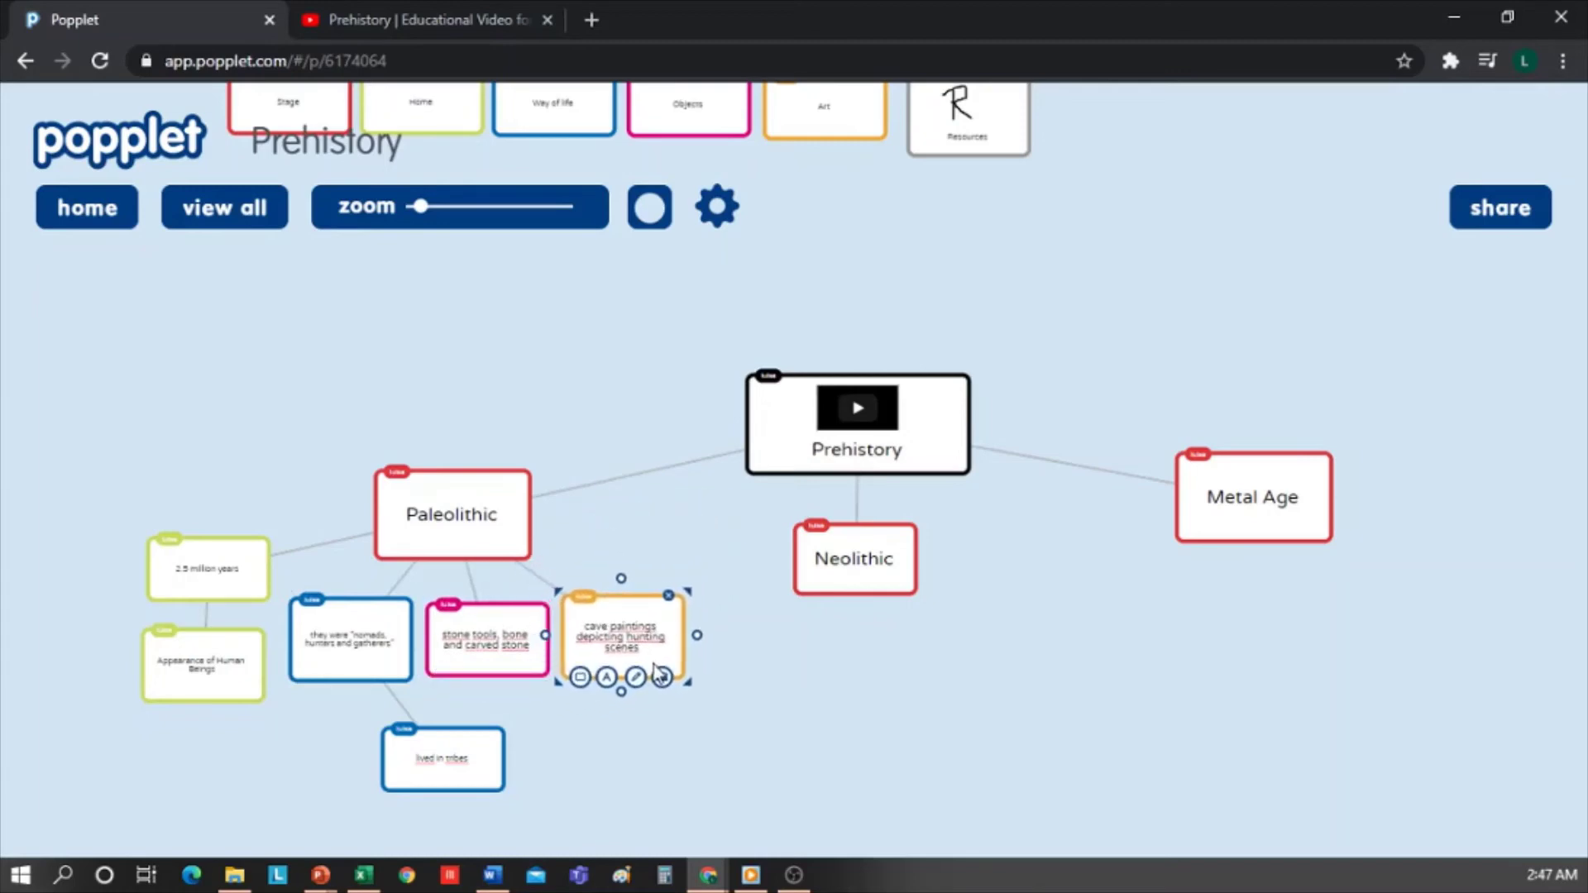
Step: Add a new popple linked to Paleolithic with a grey border
left_click(514, 521)
left_click(542, 516)
left_click(506, 622)
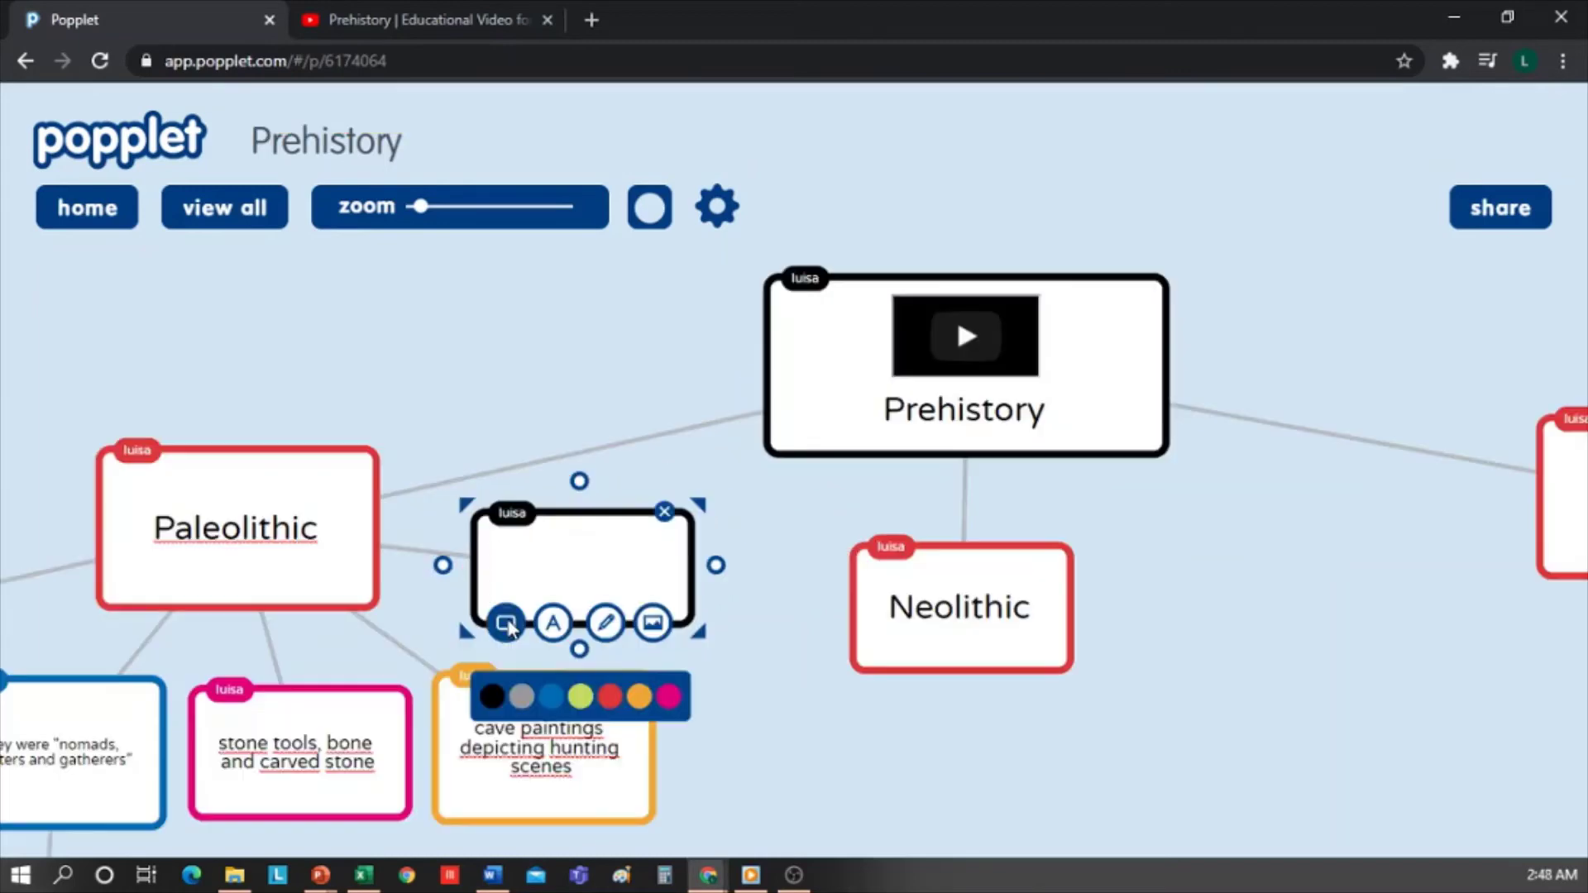
left_click(529, 693)
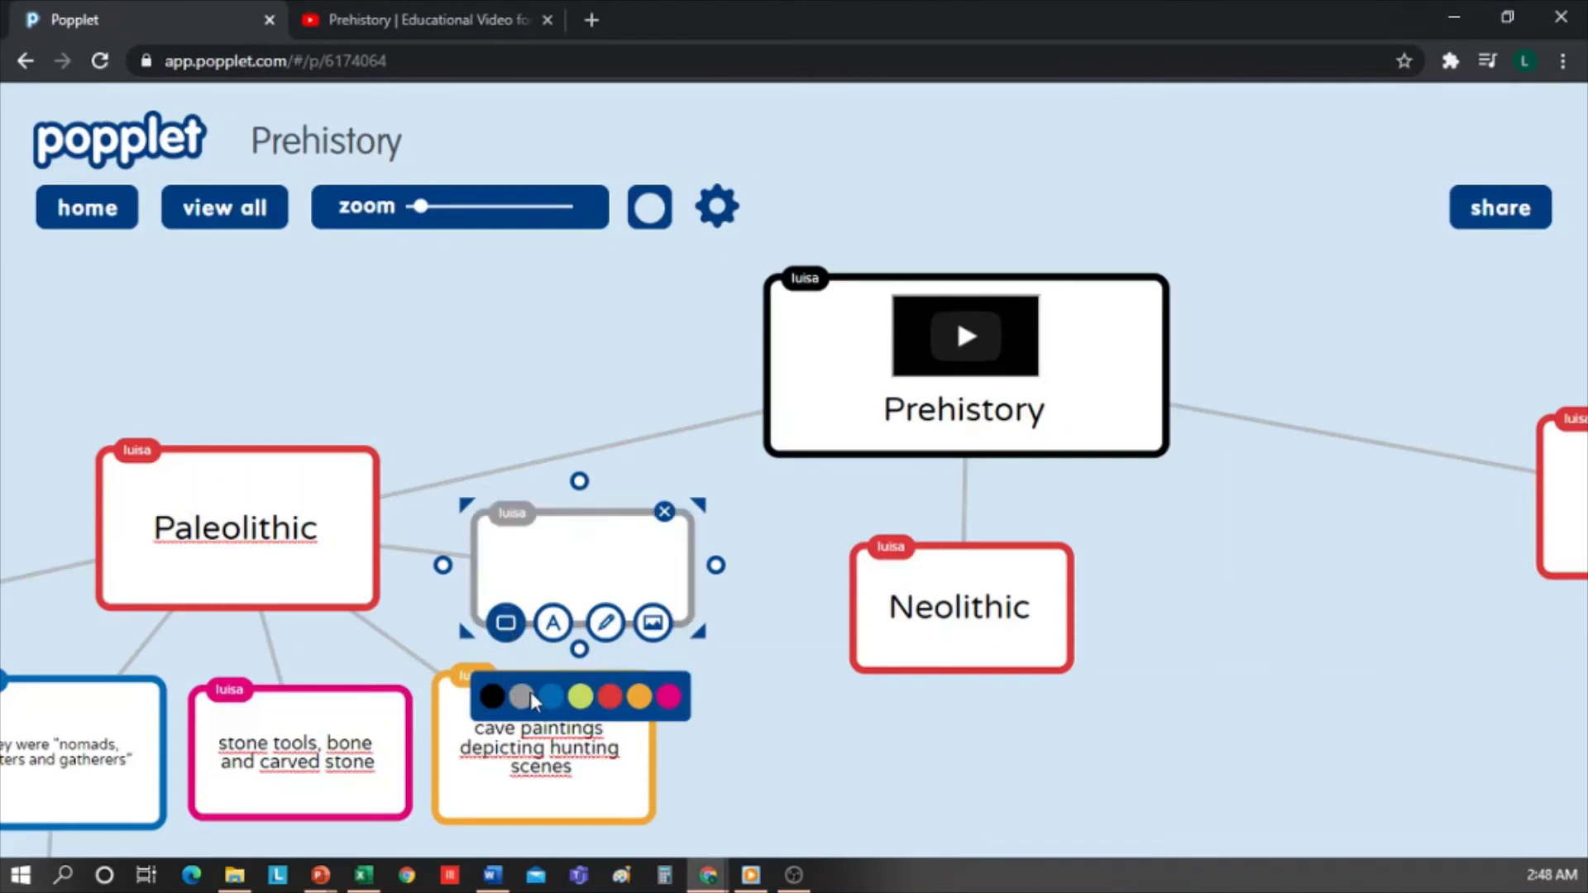
left_click(596, 558)
Step: Upload the Paleolithic-life picture from the HP Online folder into the grey popple
left_click(650, 621)
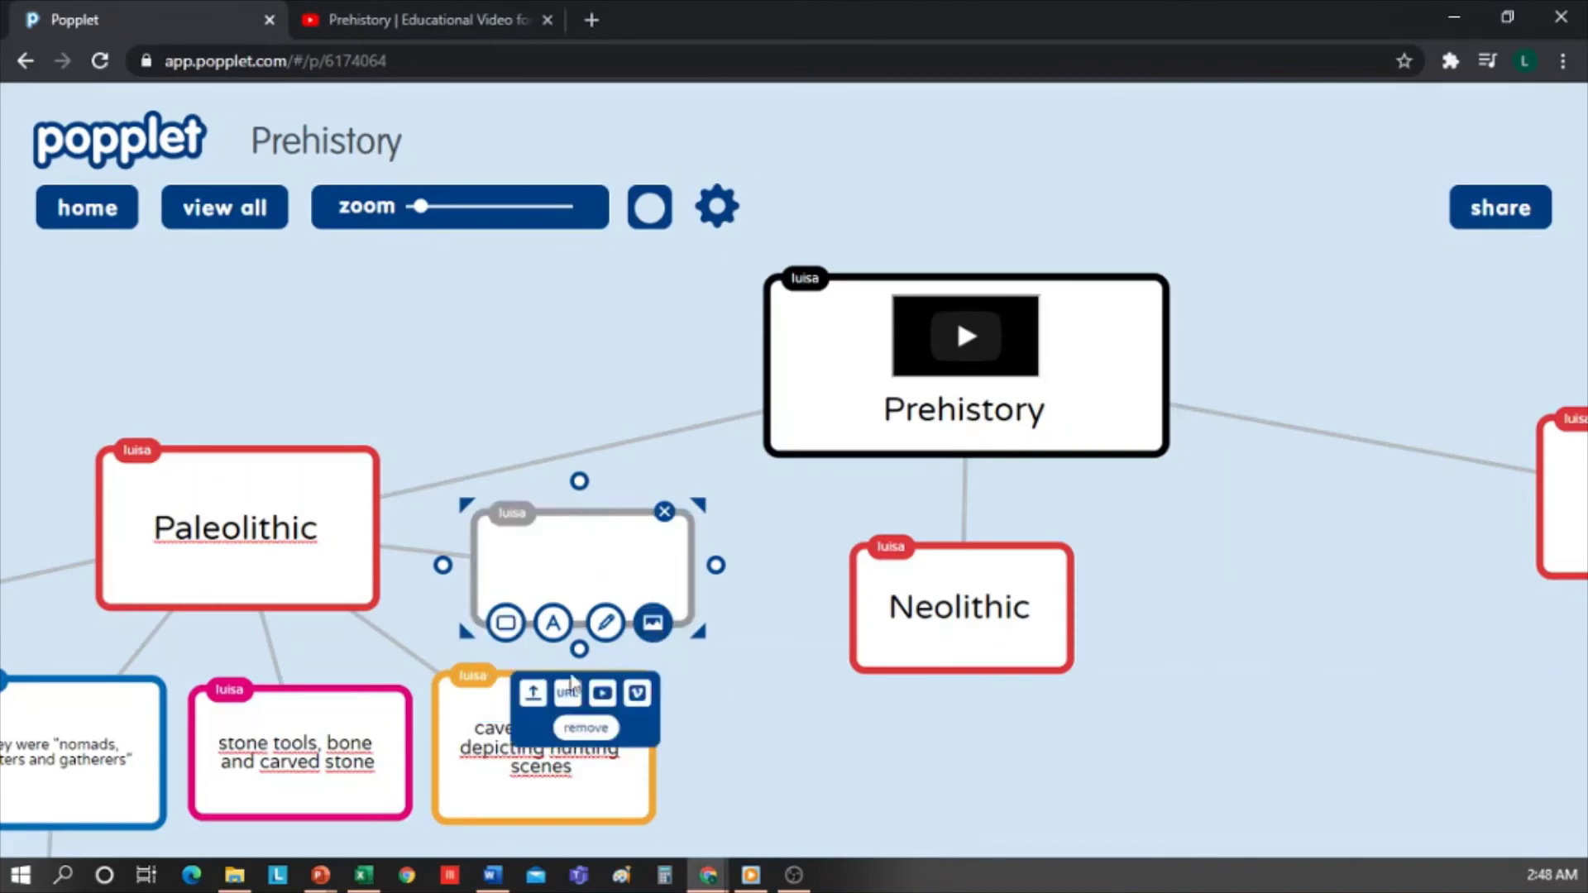
left_click(535, 695)
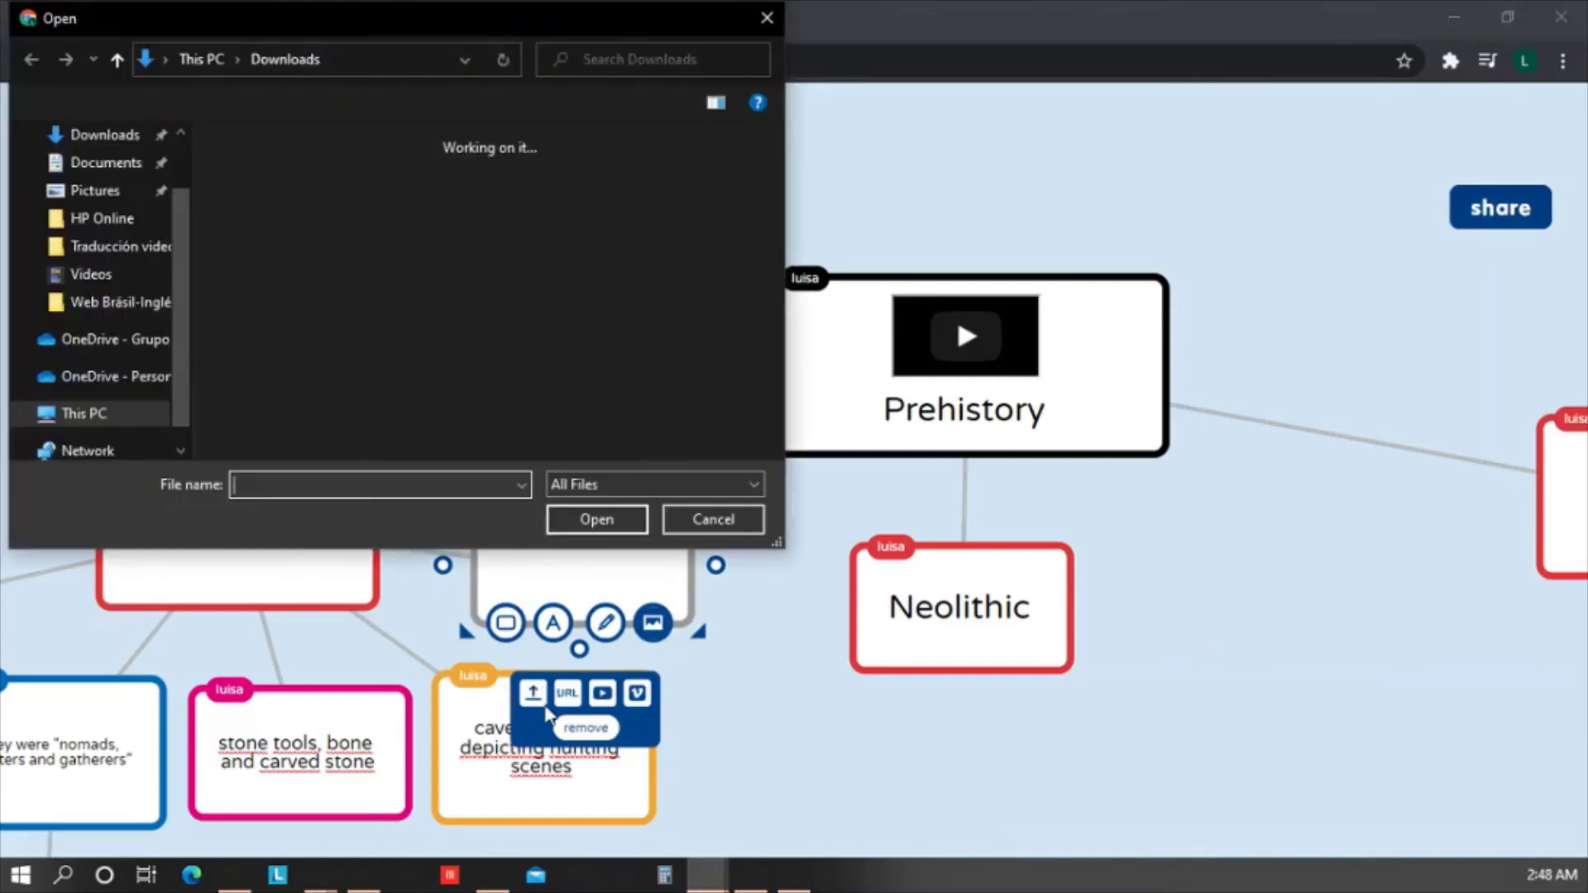
left_click(124, 223)
scroll(437, 310, "down", 3)
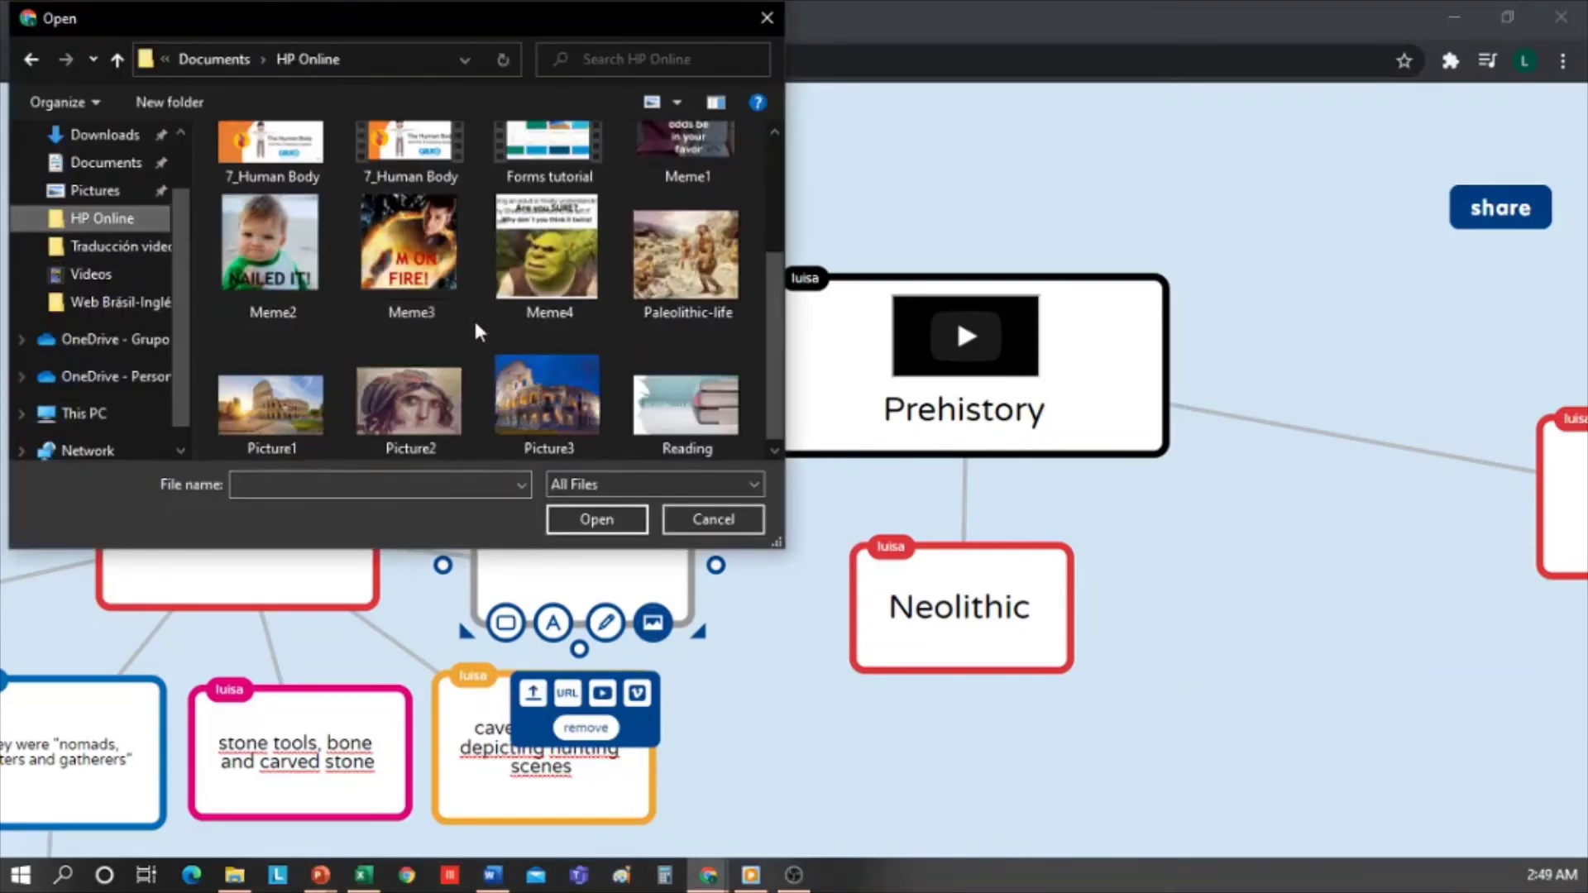
left_click(717, 310)
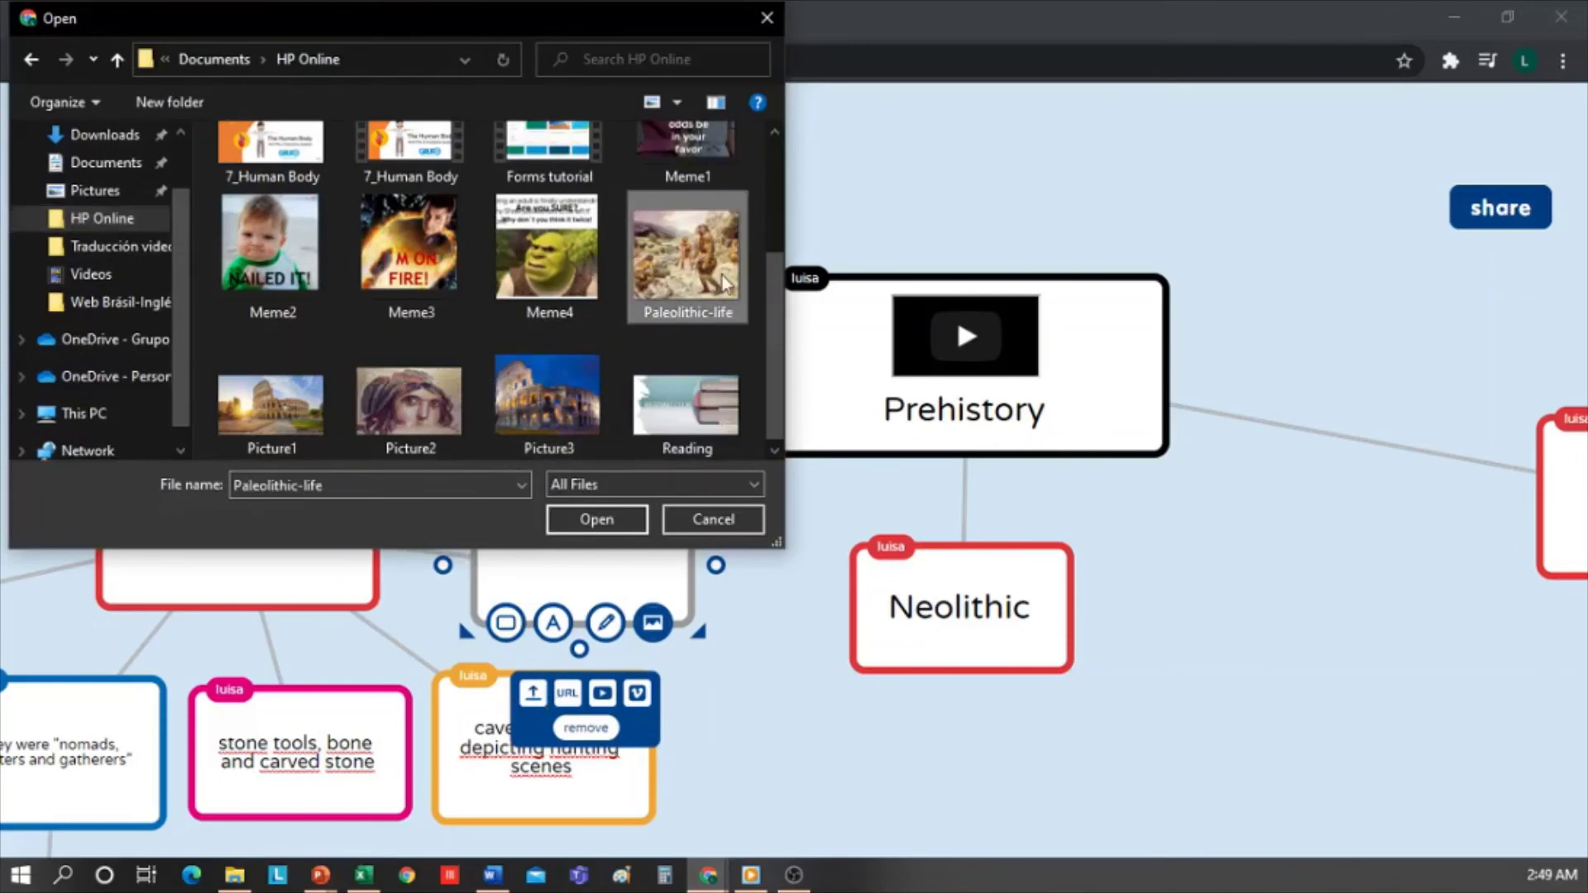
left_click(633, 517)
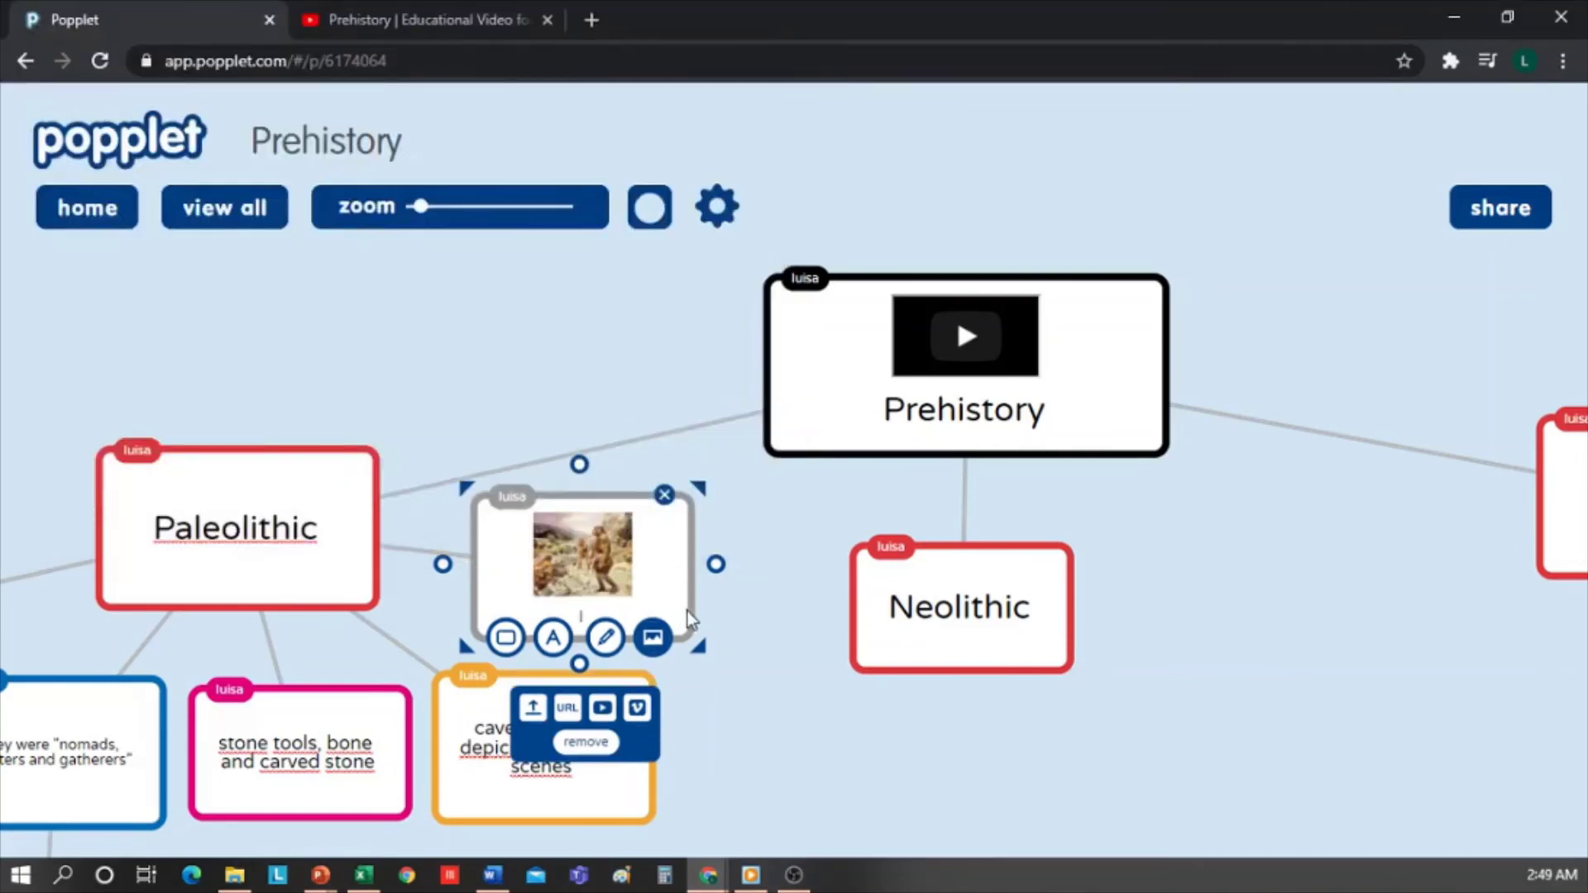
left_click(757, 709)
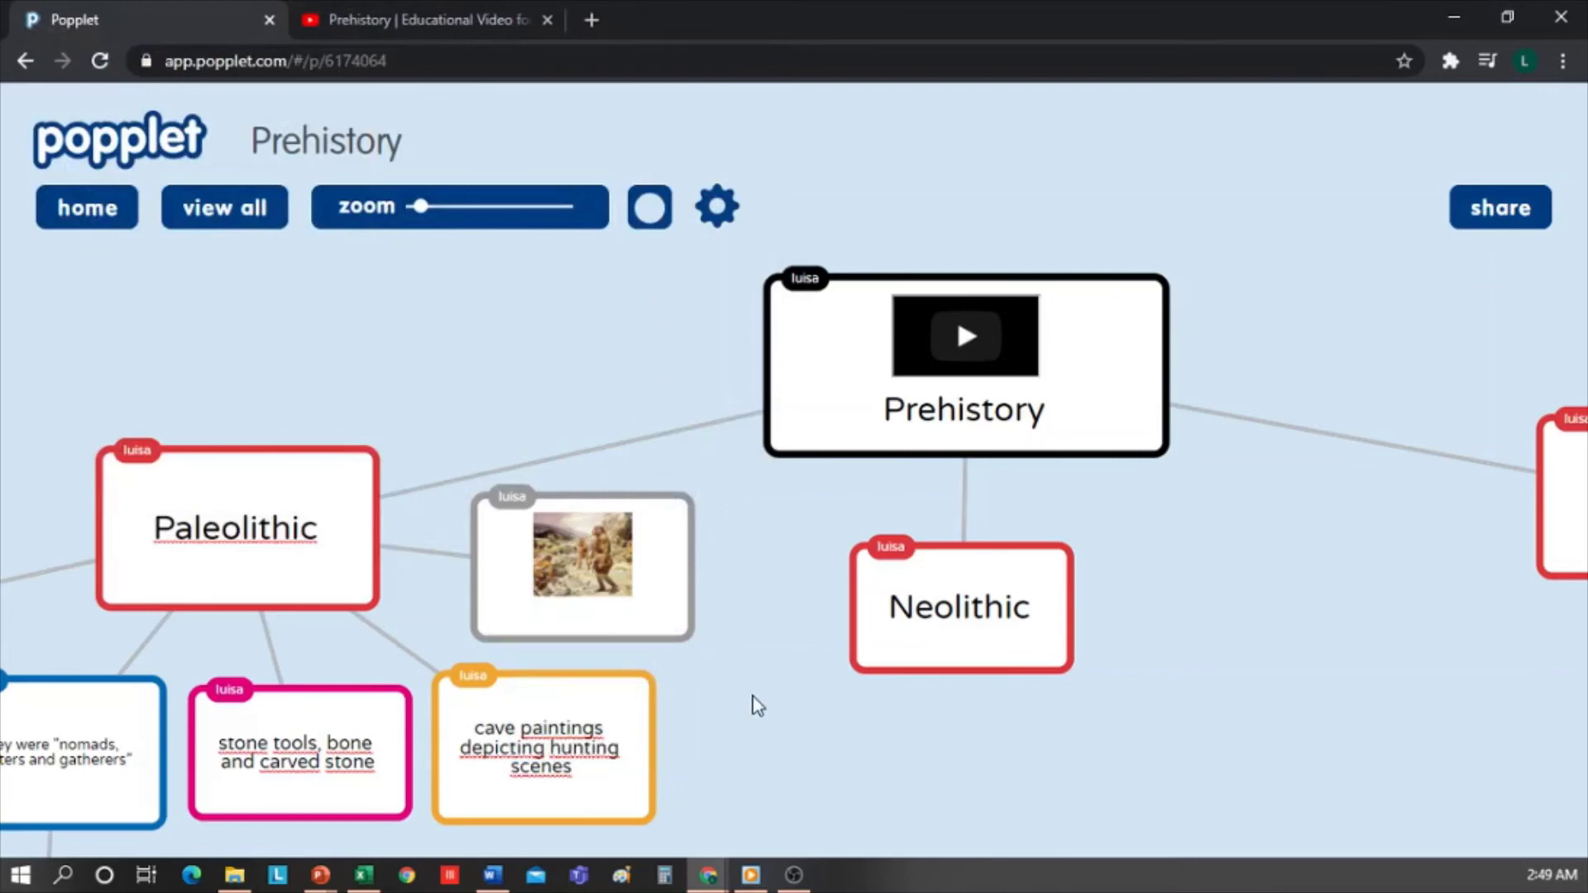
Step: Enlarge and raise the Prehistory video node, and reposition Neolithic and Metal Age
scroll(751, 698, "down", 5)
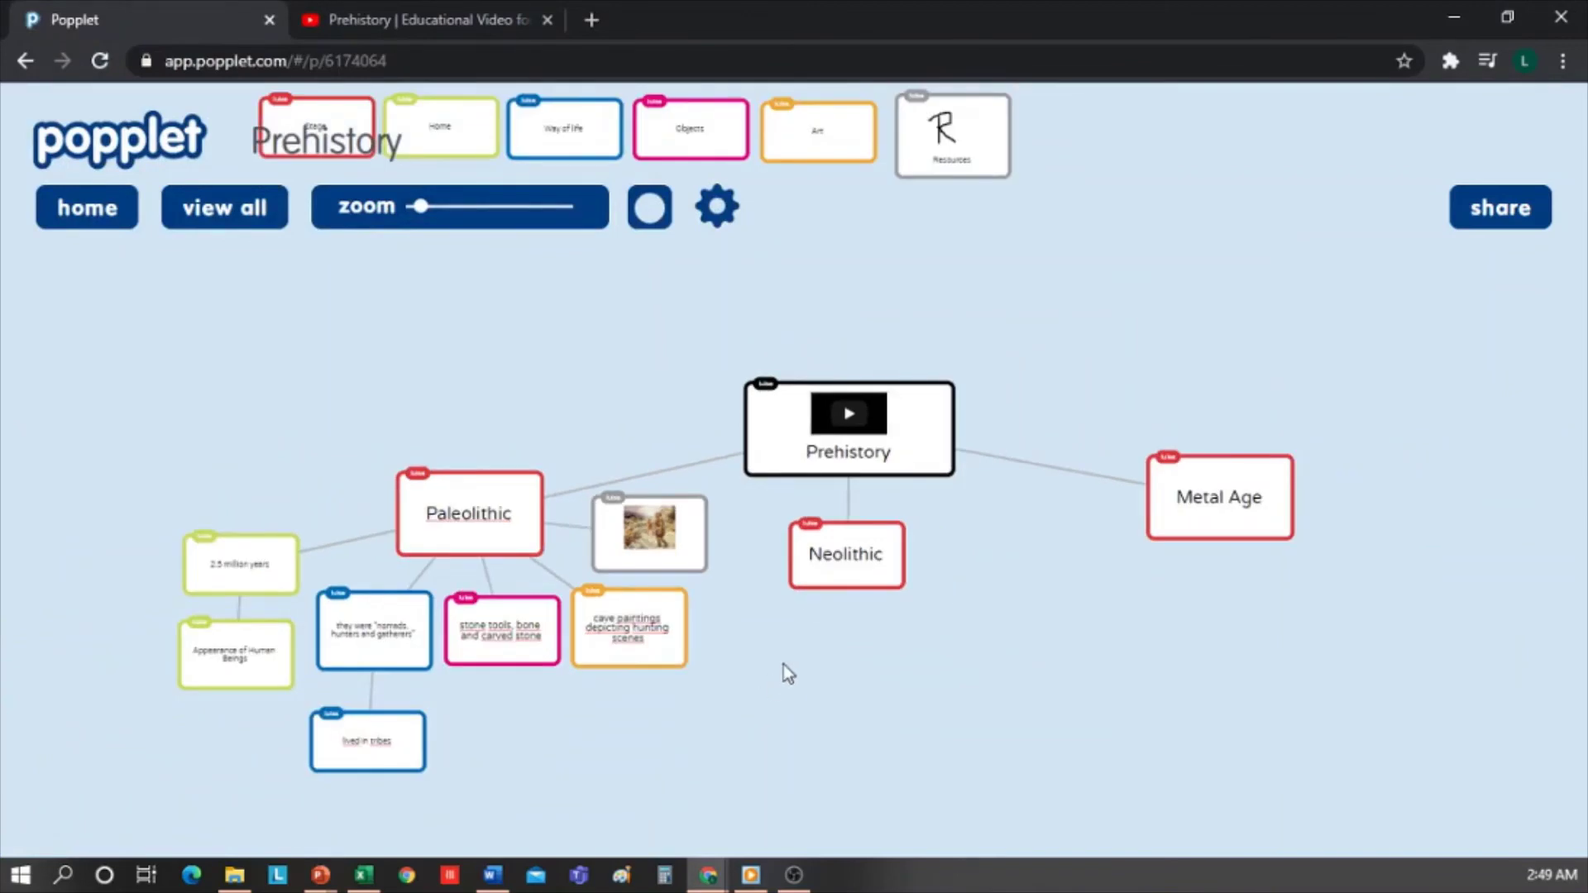
left_click_drag(885, 571, 923, 584)
left_click(943, 420)
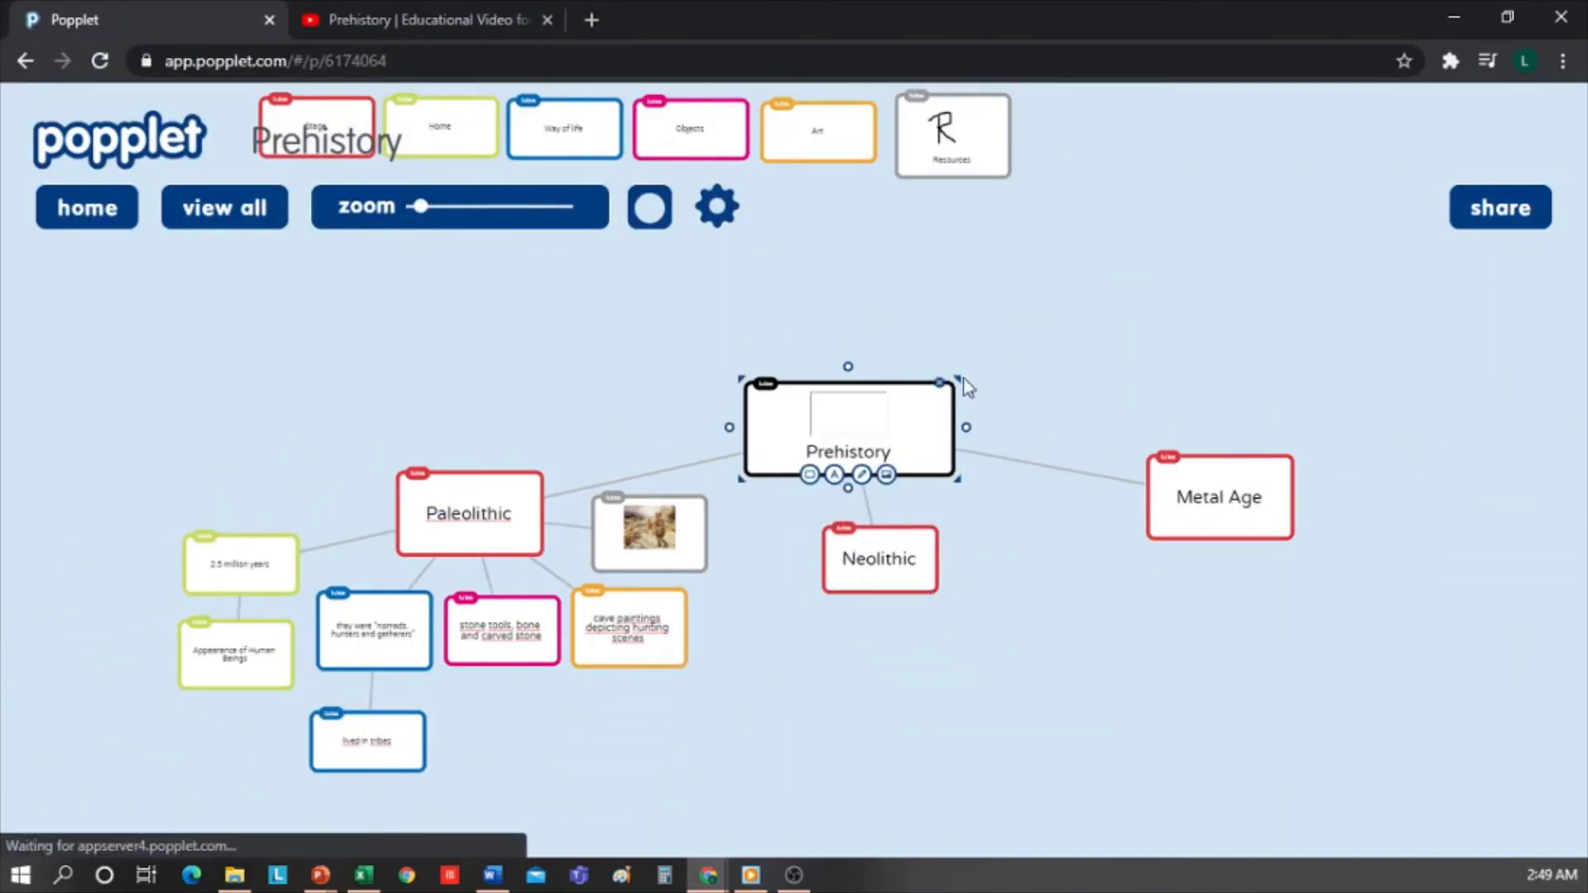
left_click_drag(960, 357, 973, 343)
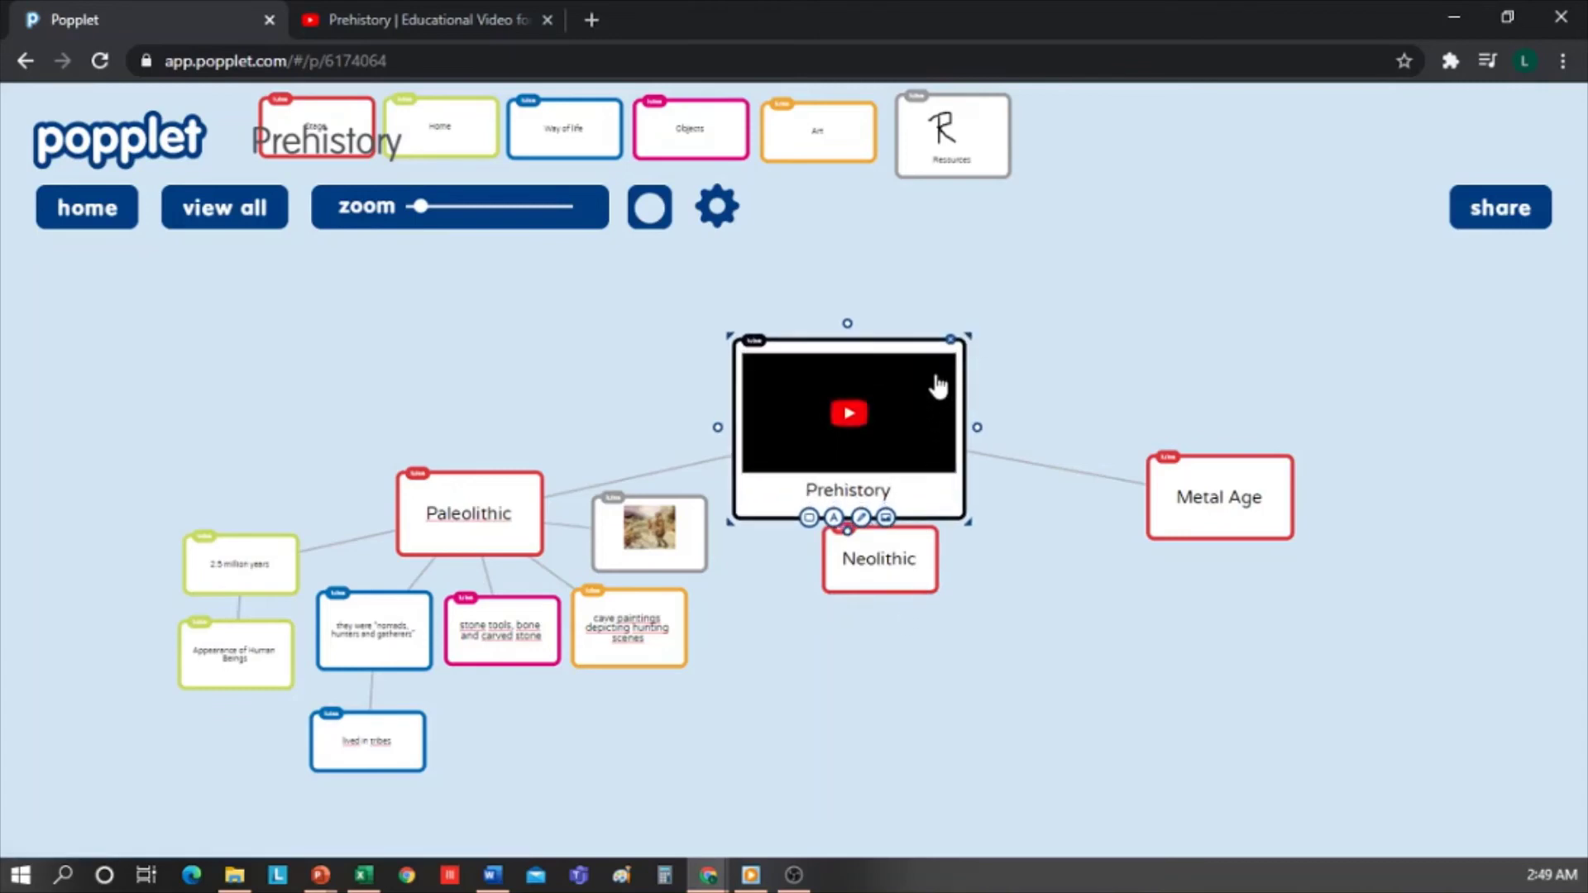
left_click_drag(915, 349, 918, 311)
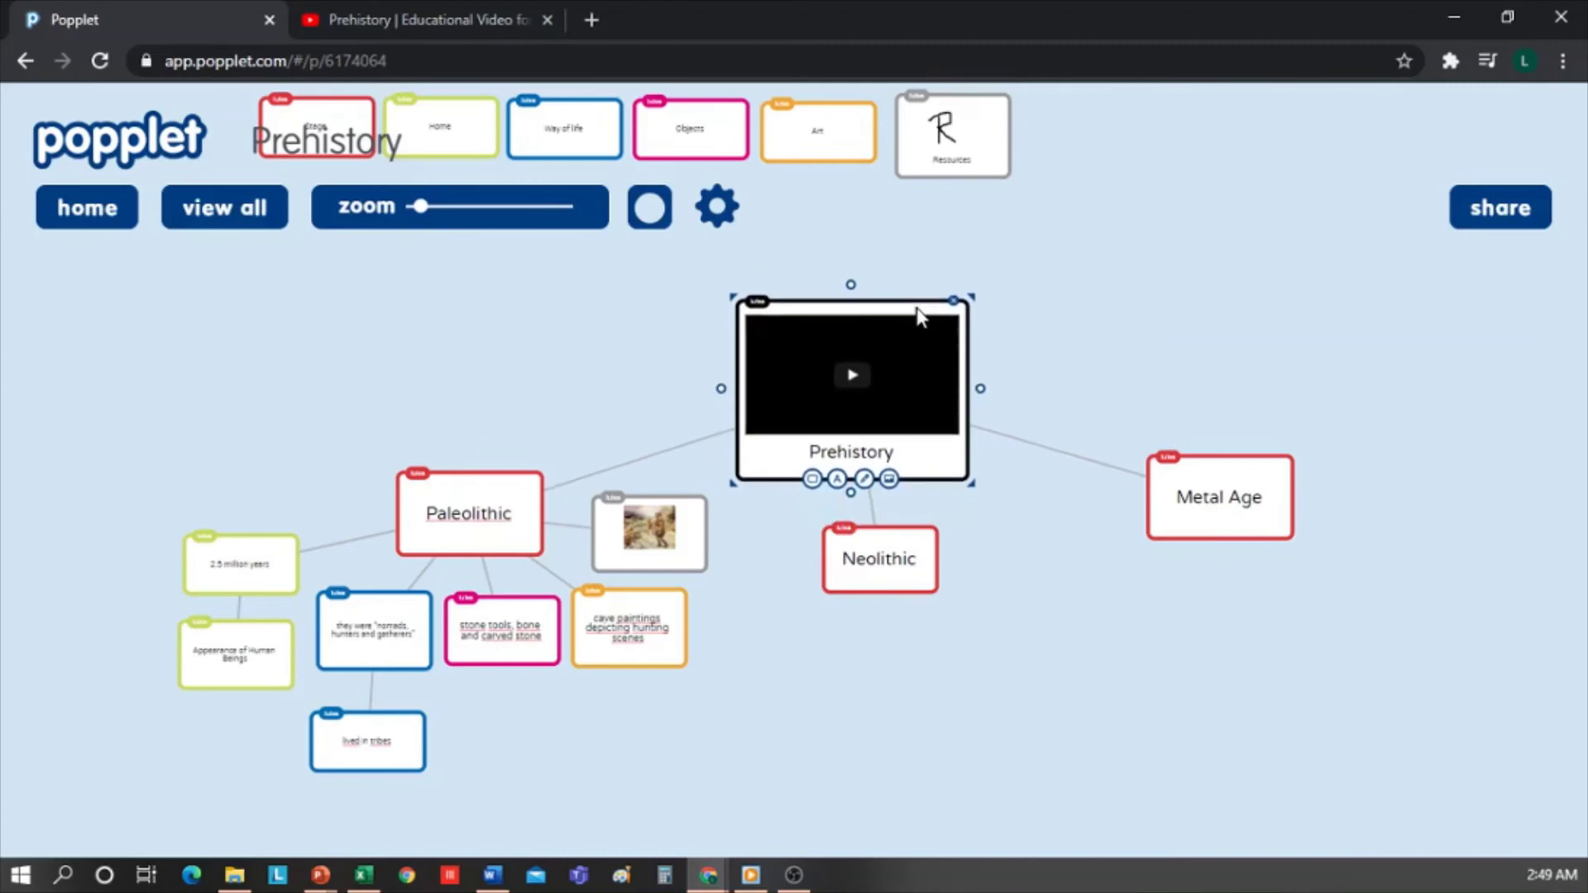
left_click_drag(924, 584, 901, 586)
left_click_drag(1240, 533, 1125, 641)
Step: Give the new popple below Metal Age a yellow-green border
left_click(1081, 677)
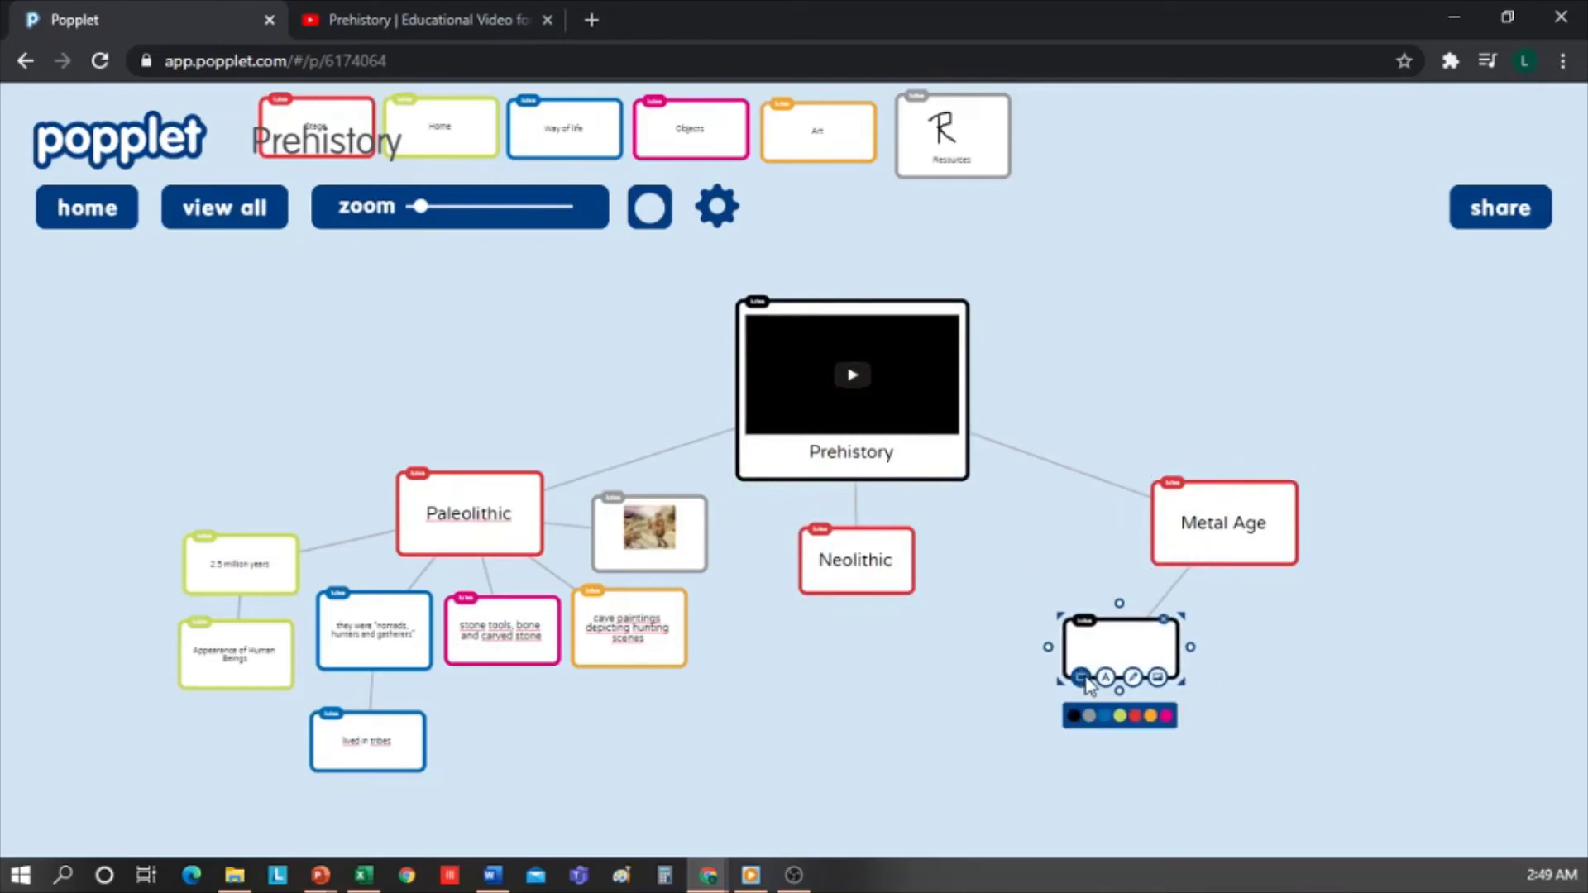
left_click(1122, 716)
left_click(1264, 606)
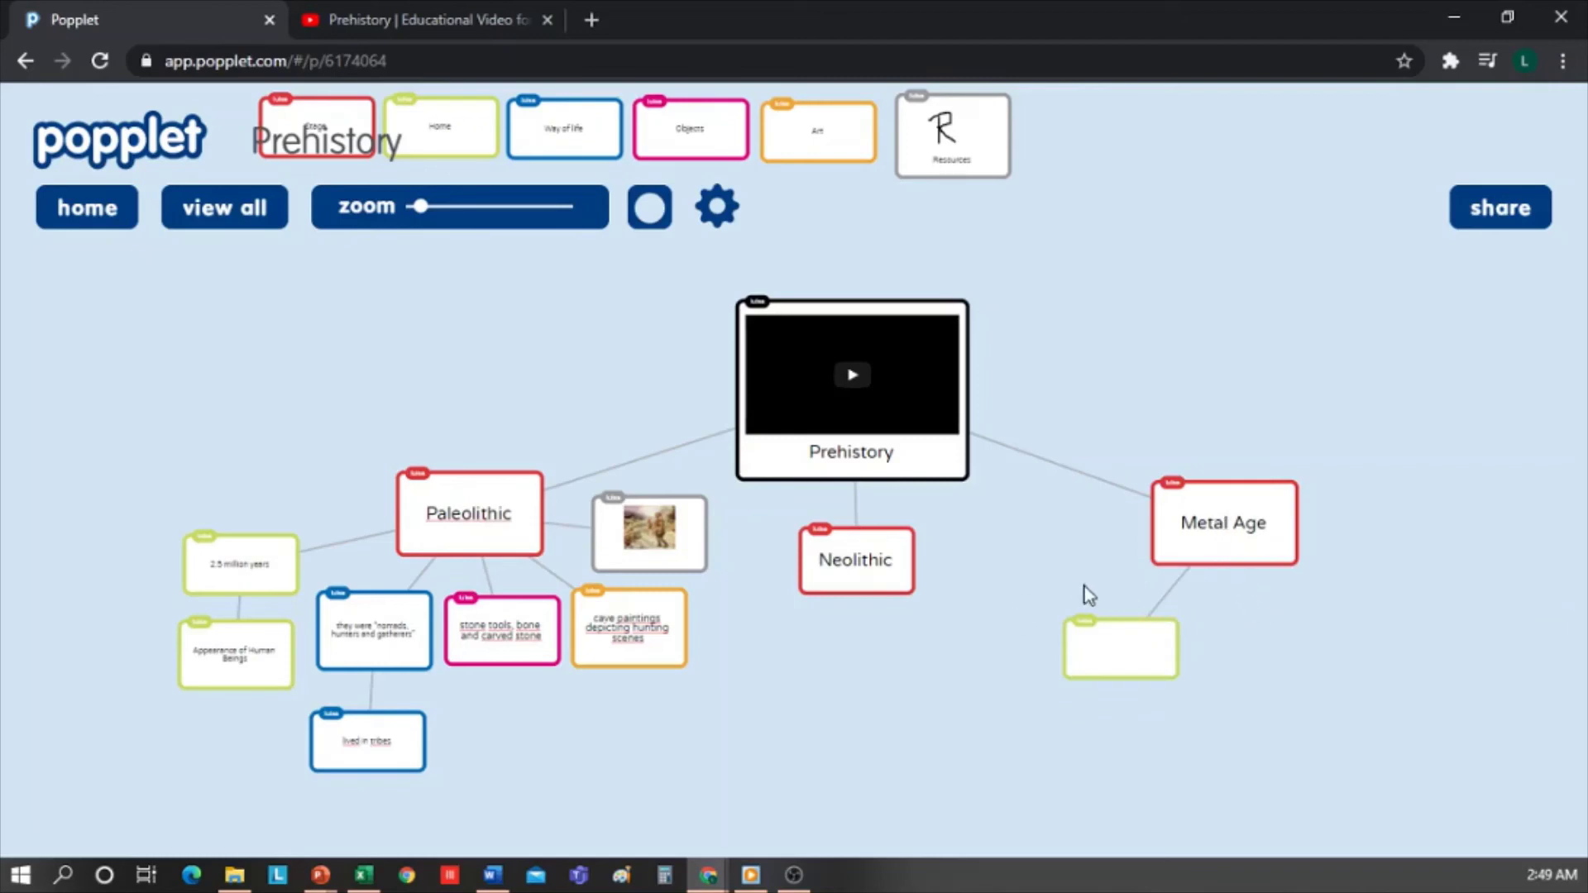
scroll(1085, 587, "up", 3)
left_click_drag(1076, 528, 1063, 538)
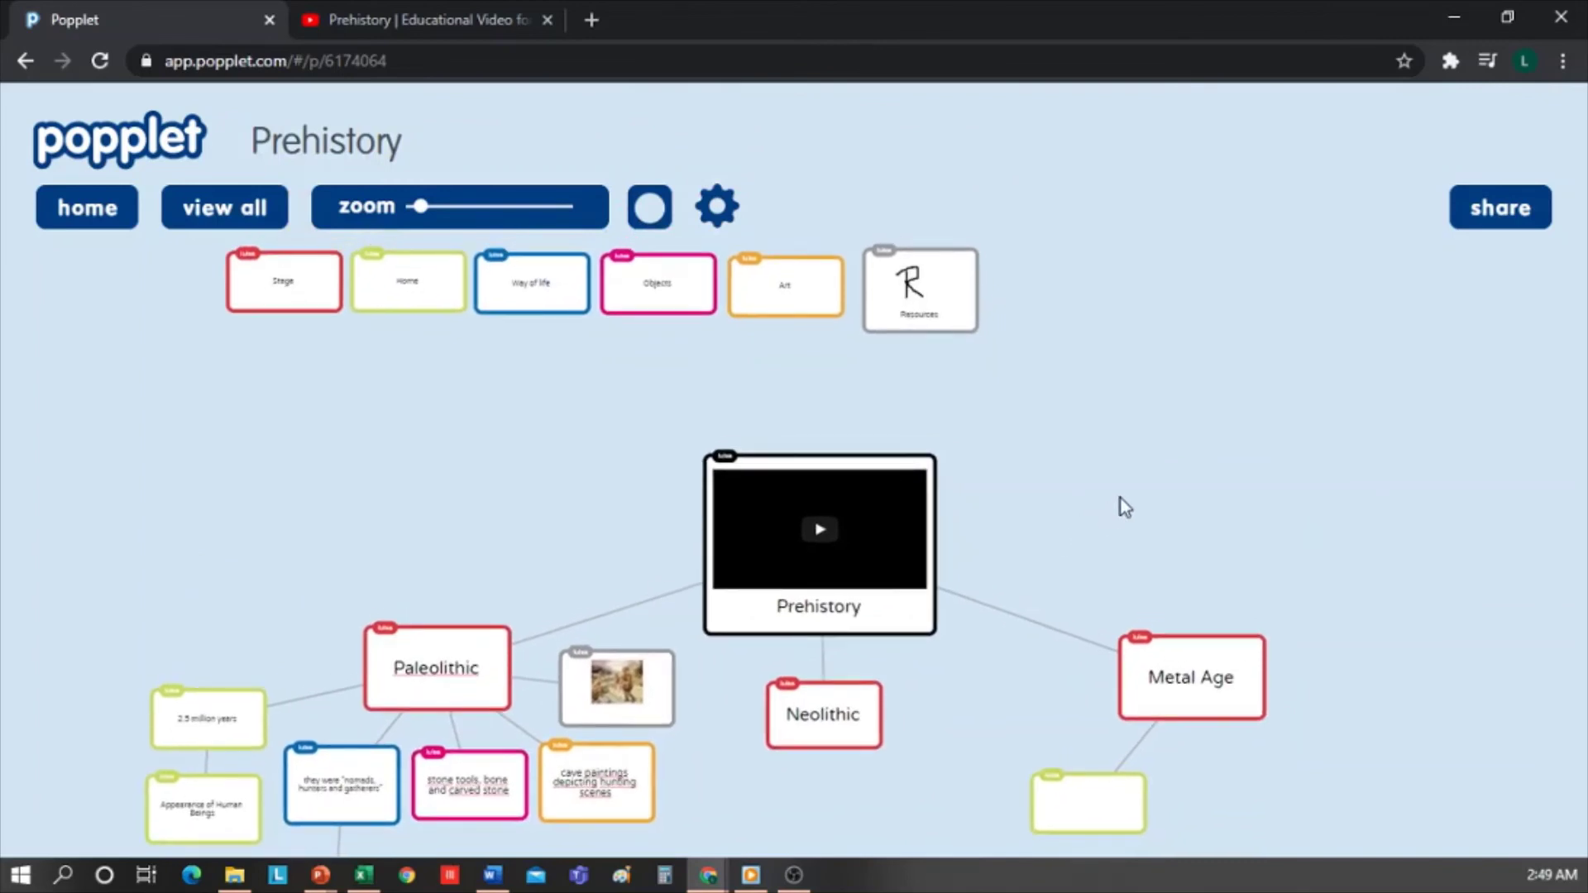
Step: Try pink and beige backgrounds, fit the whole map in view, then restore light blue
left_click(658, 224)
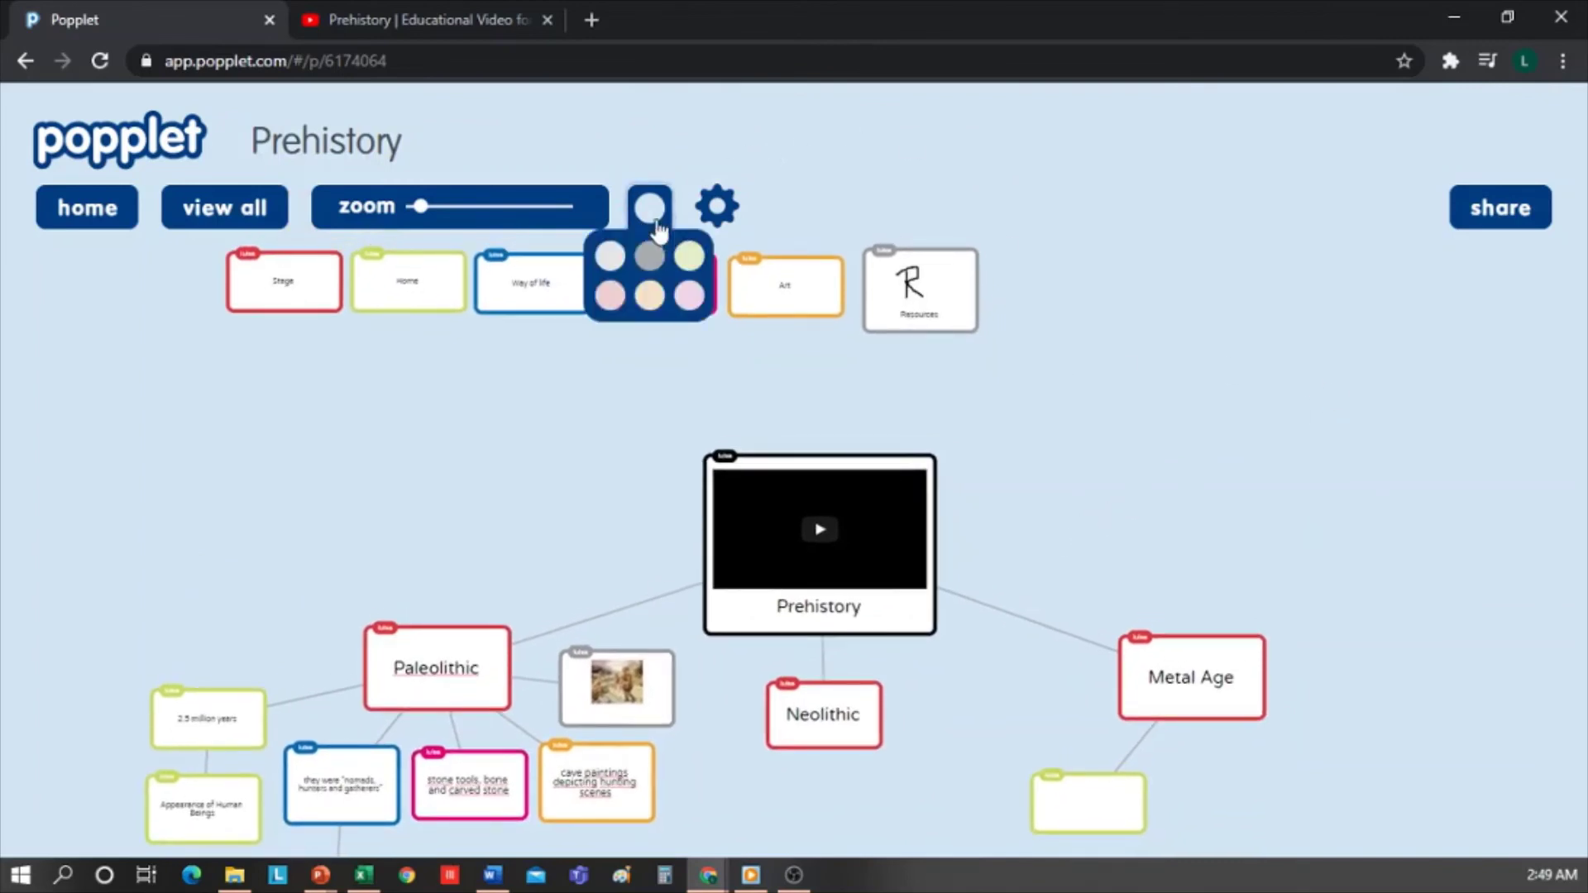
left_click(690, 296)
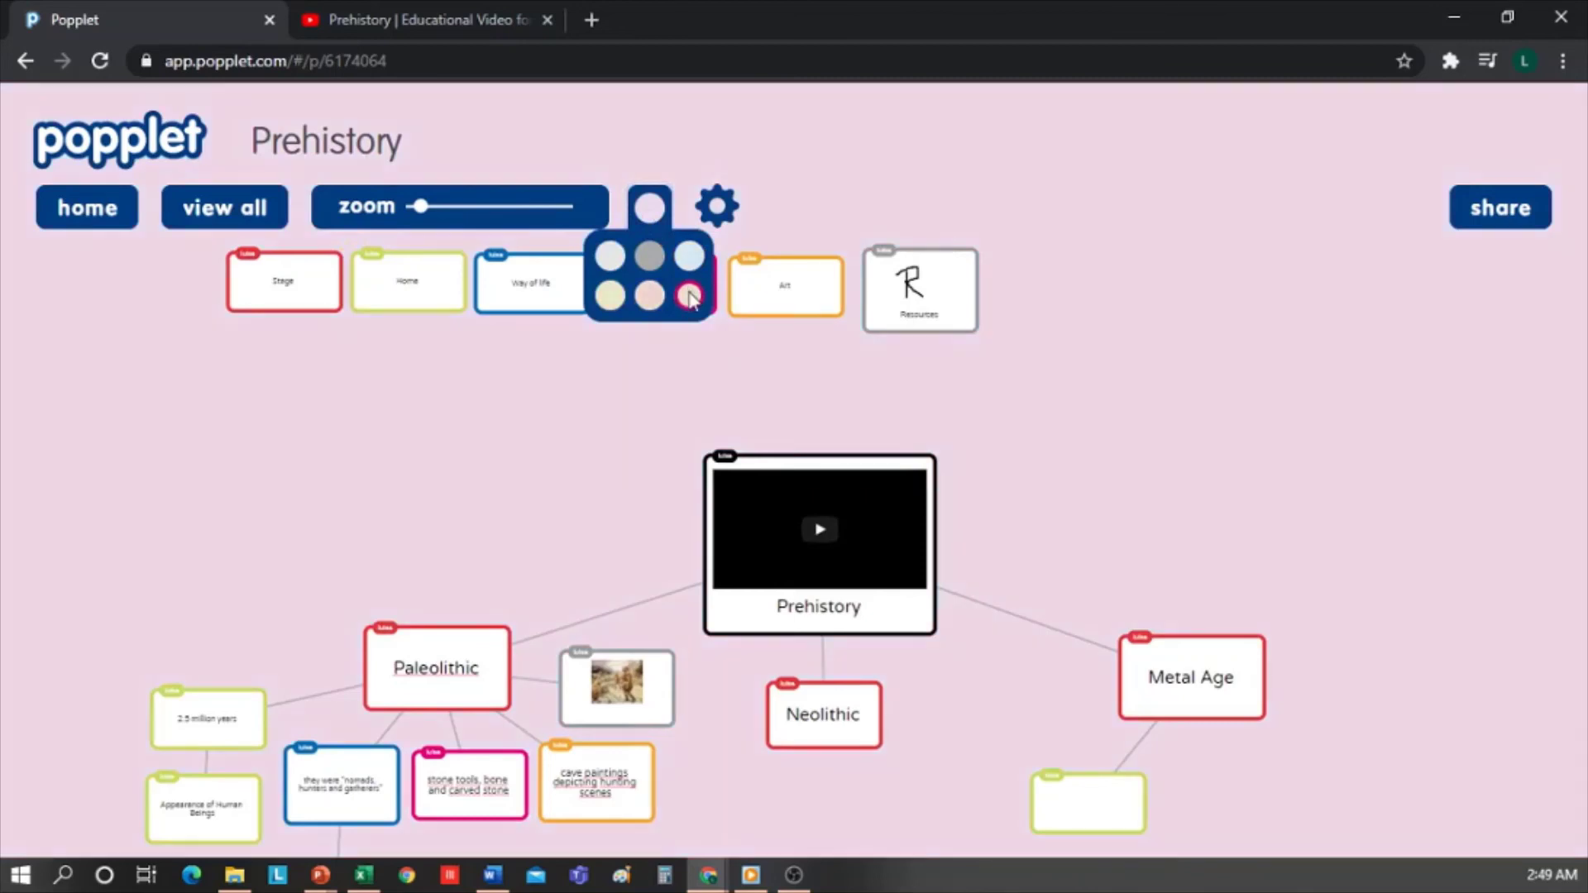
mouse_move(420, 206)
left_mouse_down()
mouse_move(450, 210)
mouse_move(416, 209)
mouse_move(428, 213)
left_mouse_up()
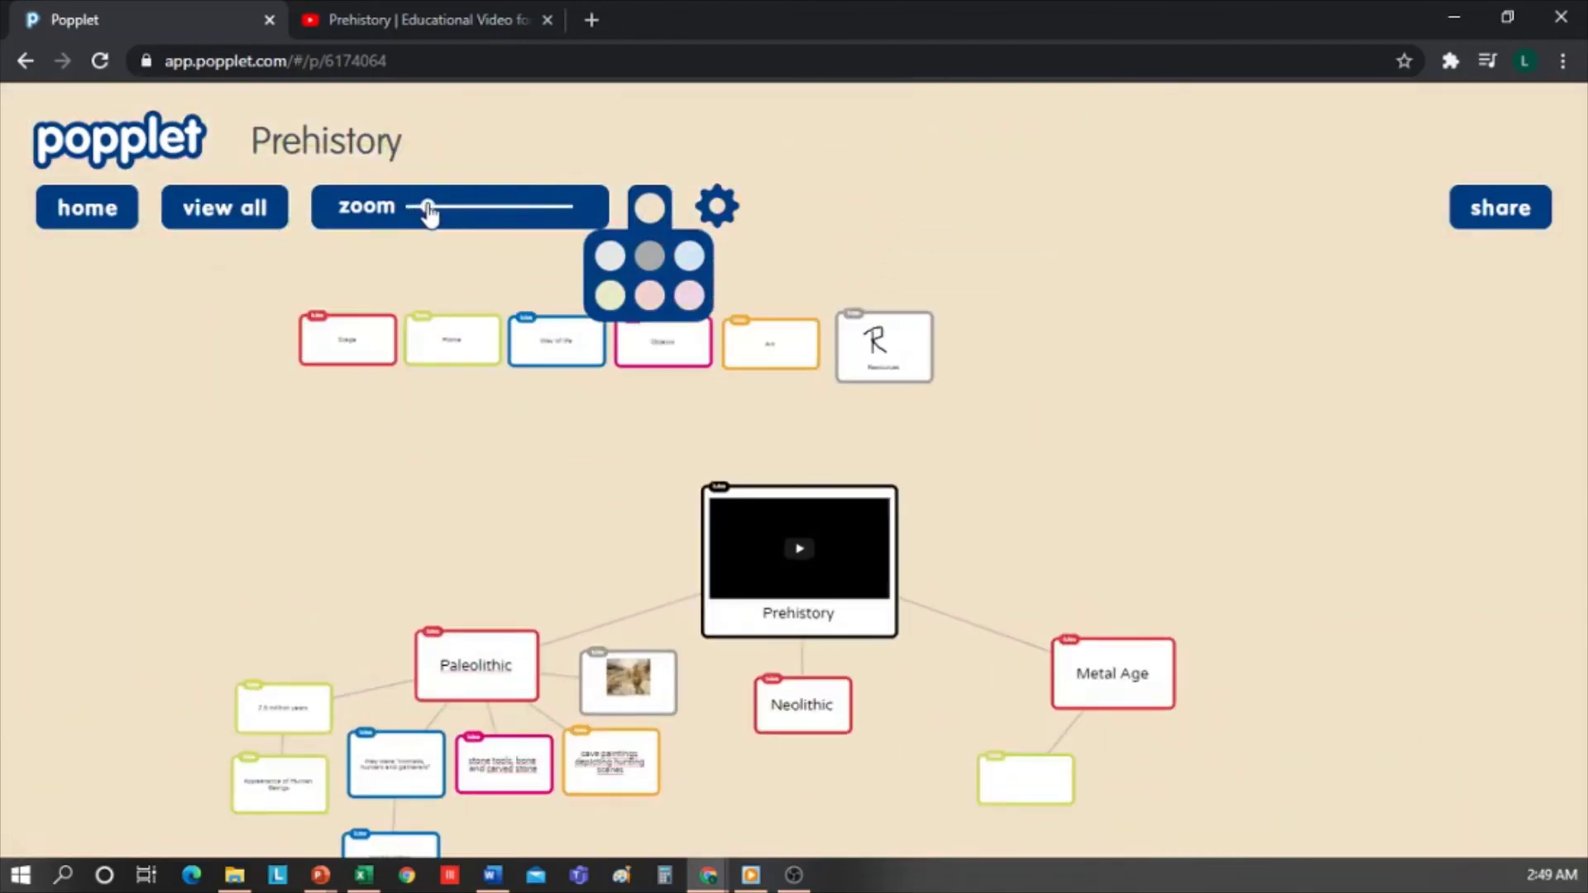
left_click(242, 209)
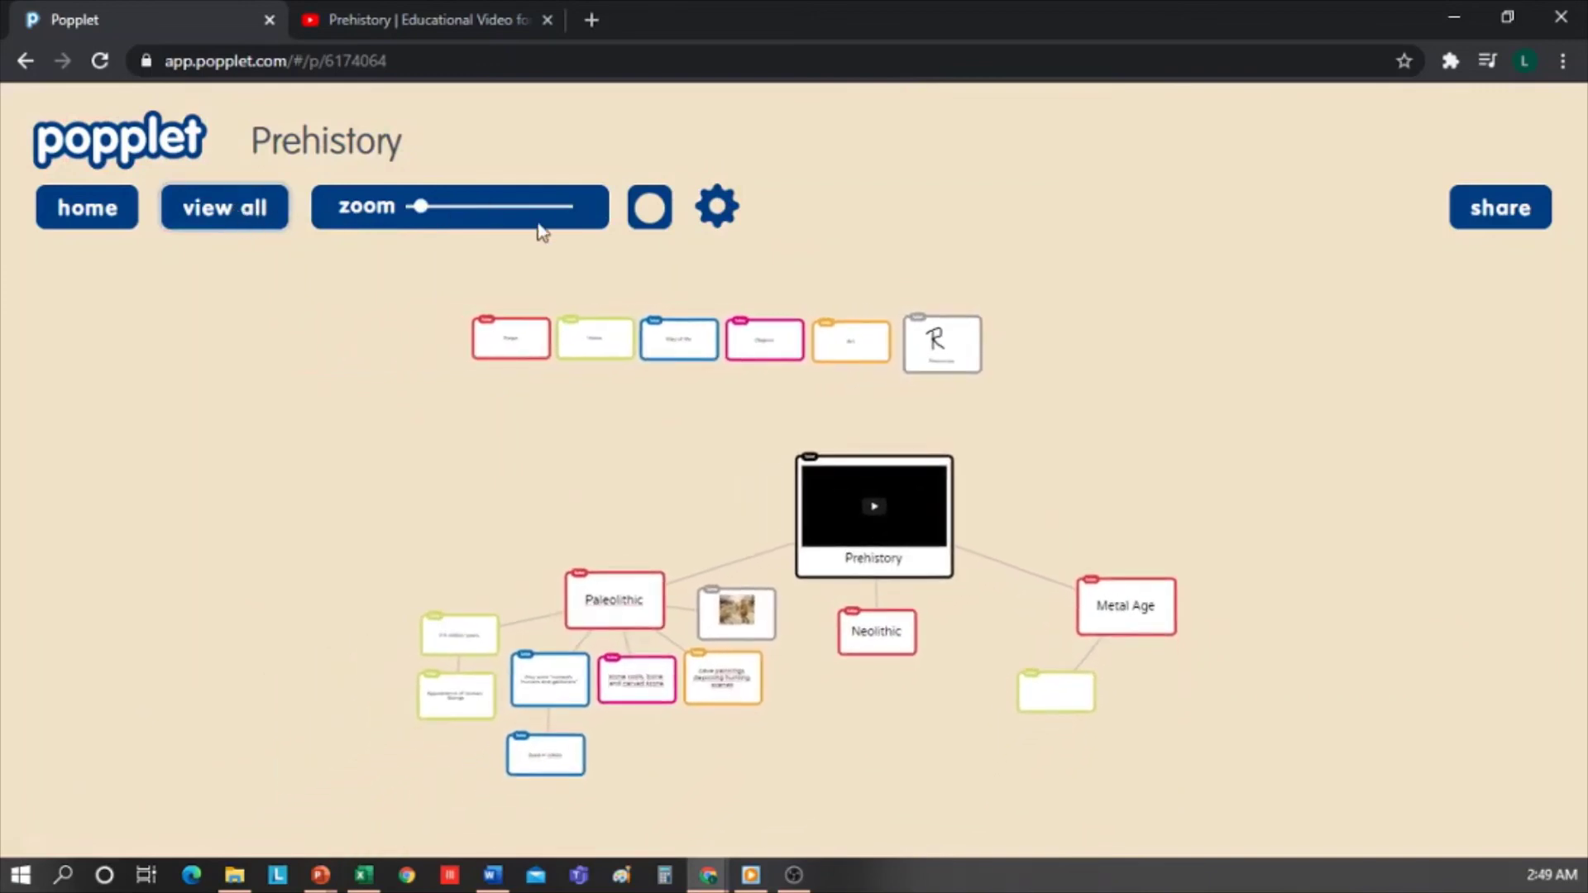
left_click(650, 208)
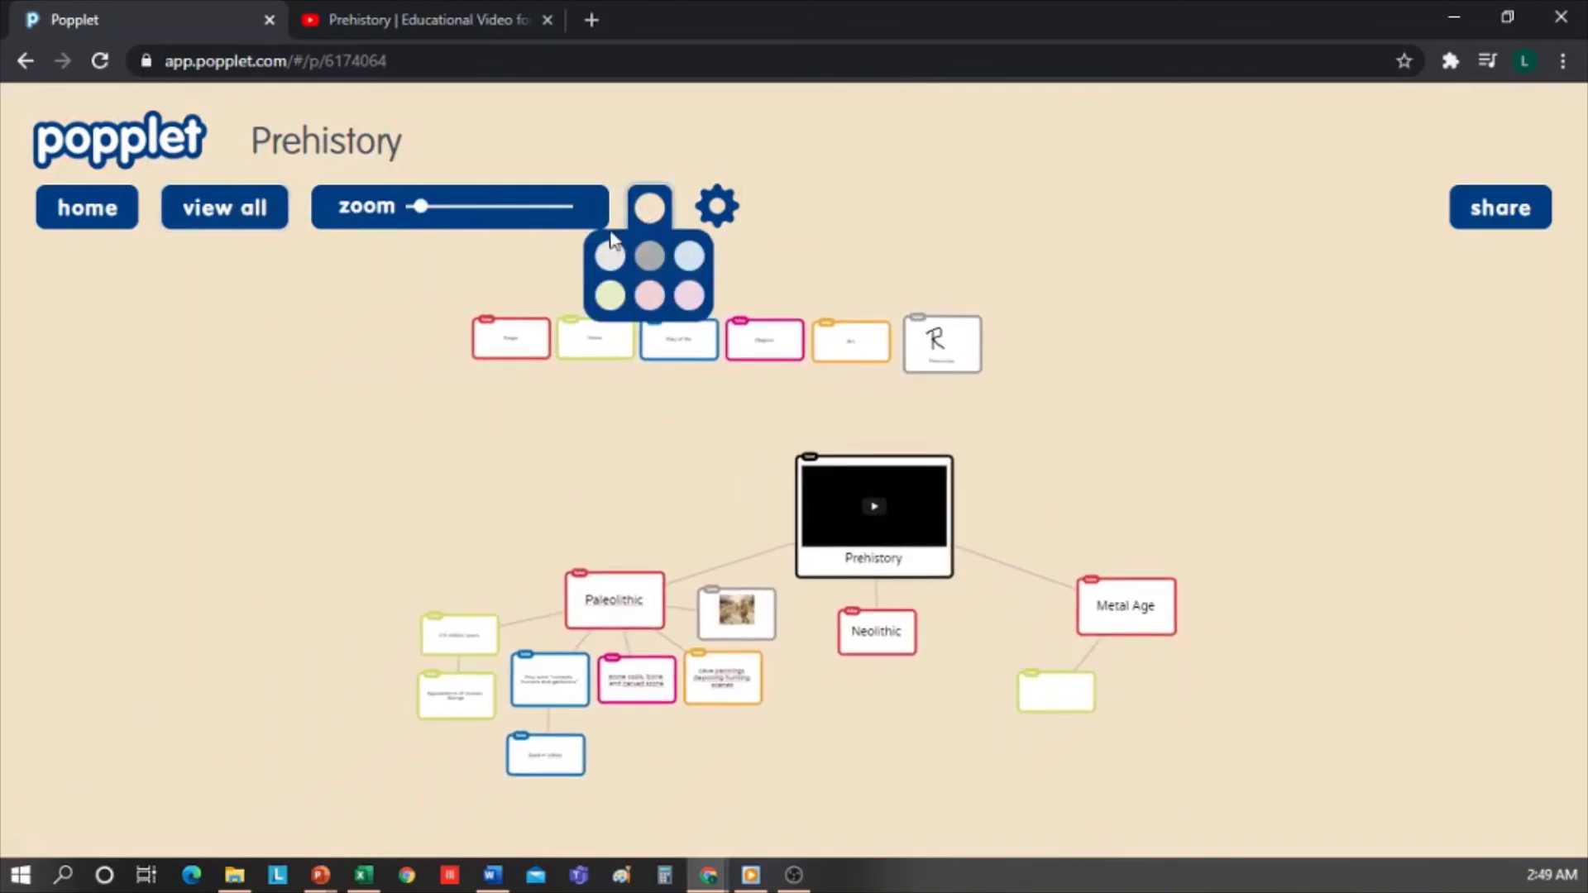
left_click(689, 256)
left_click(717, 207)
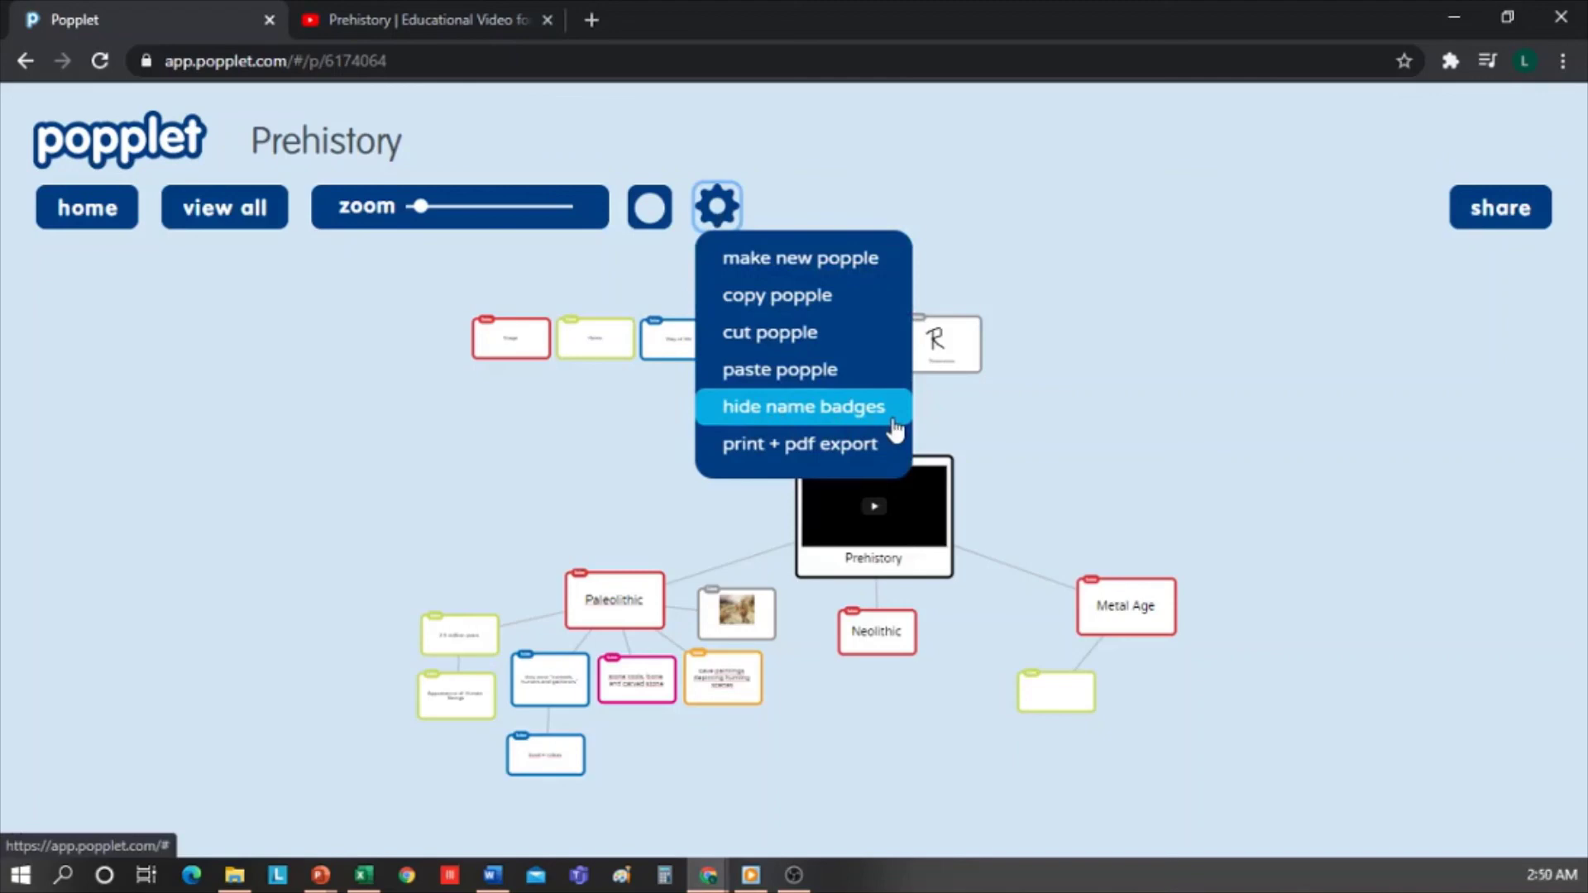
Step: Print the map via print + pdf export to Microsoft Print to PDF as Prehistory on the Desktop
left_click(844, 455)
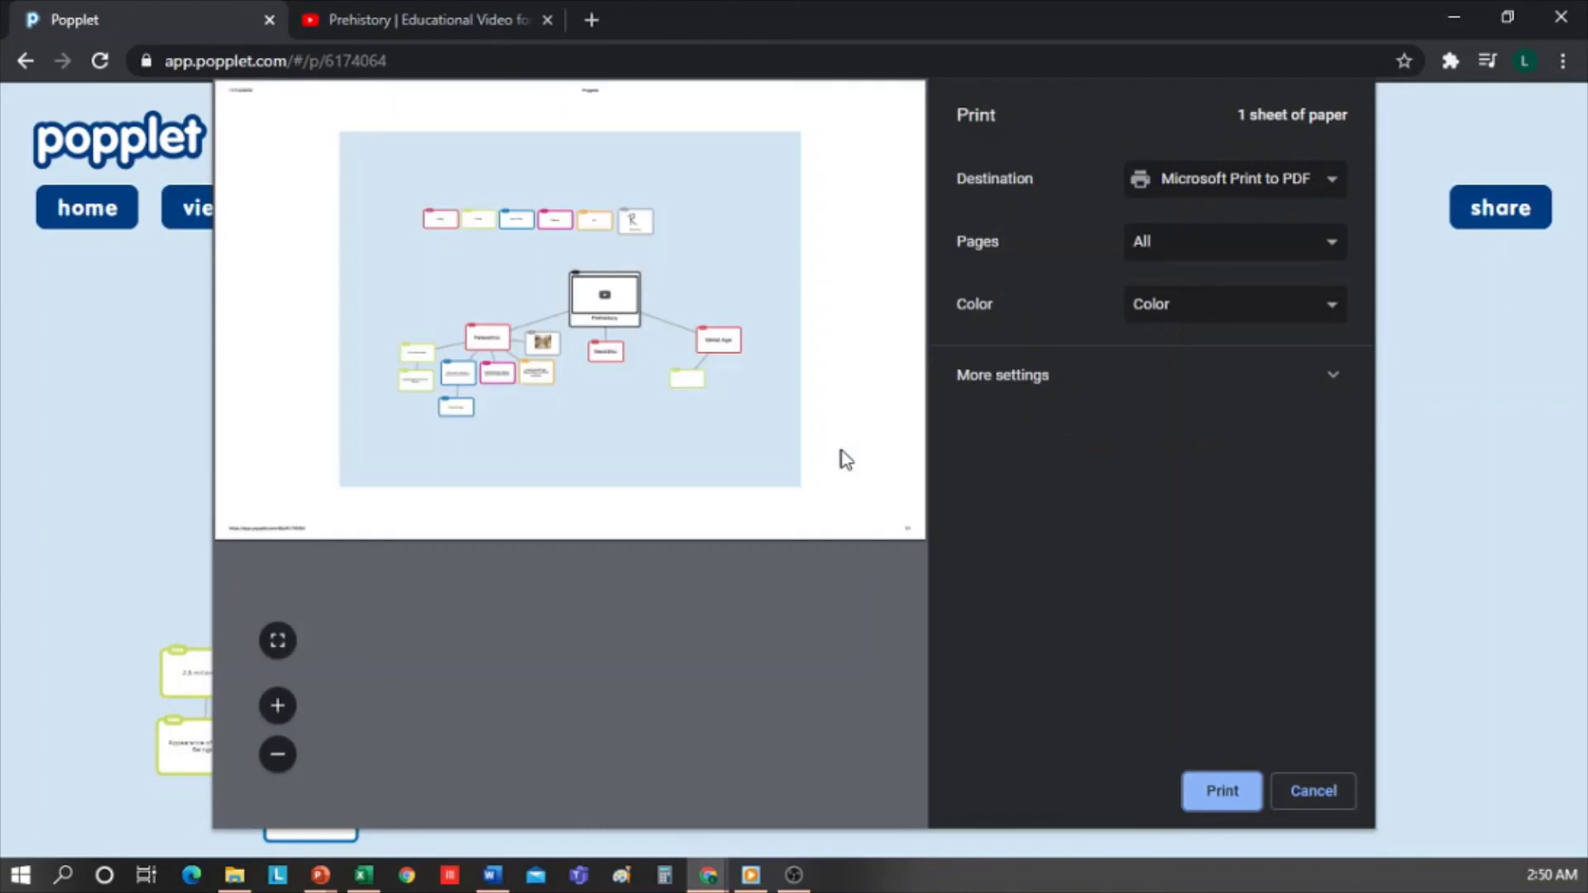
left_click(1232, 793)
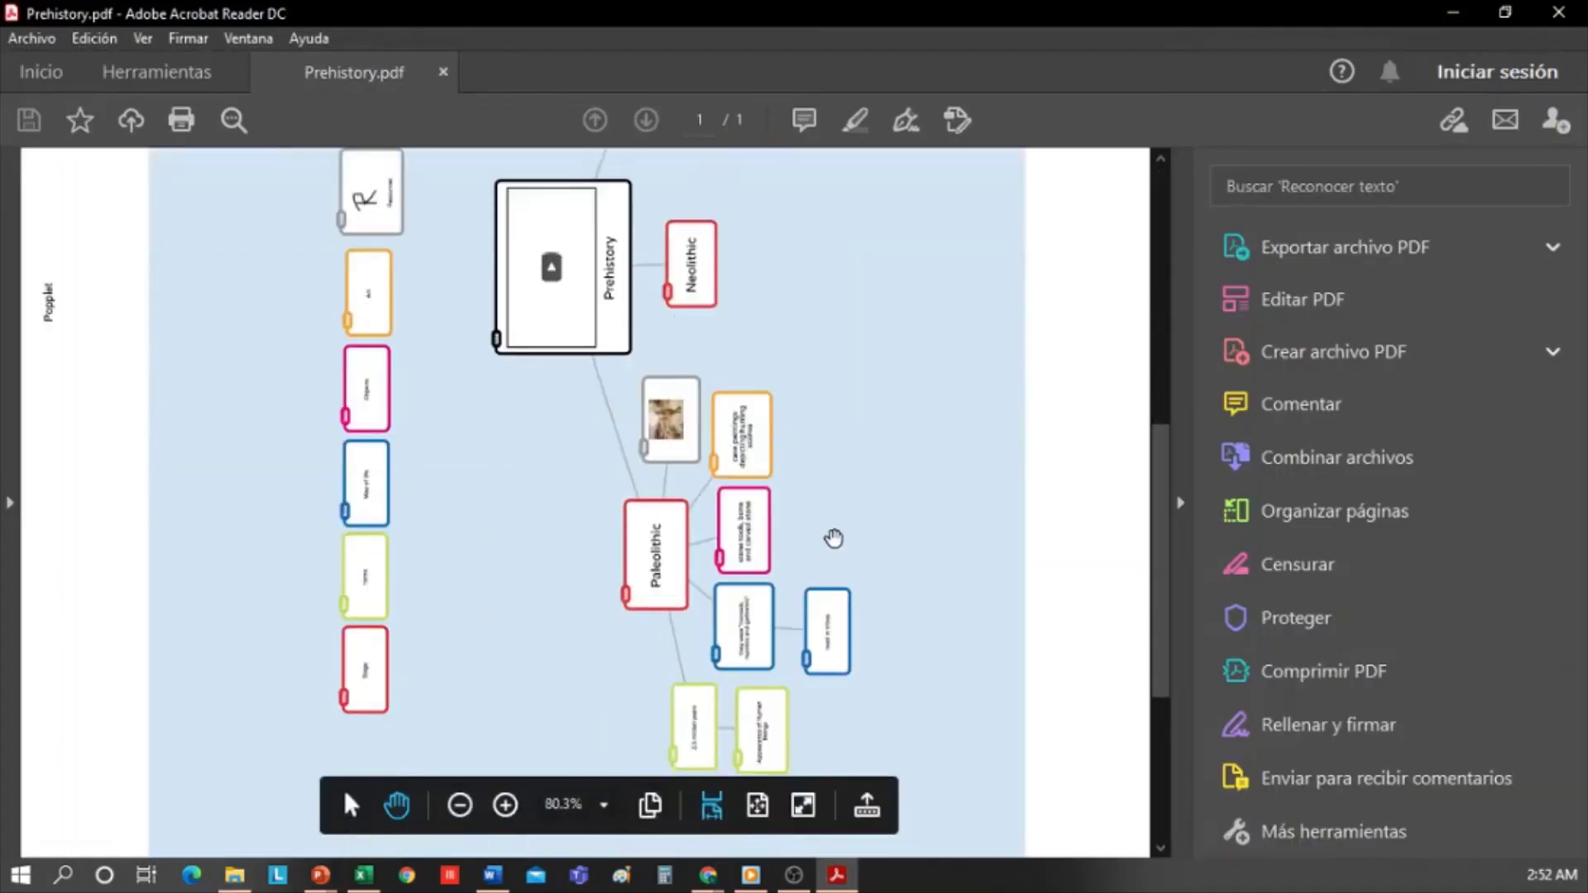
Step: Close Acrobat Reader after reviewing Prehistory.pdf, returning to the Desktop folder
left_click(1452, 15)
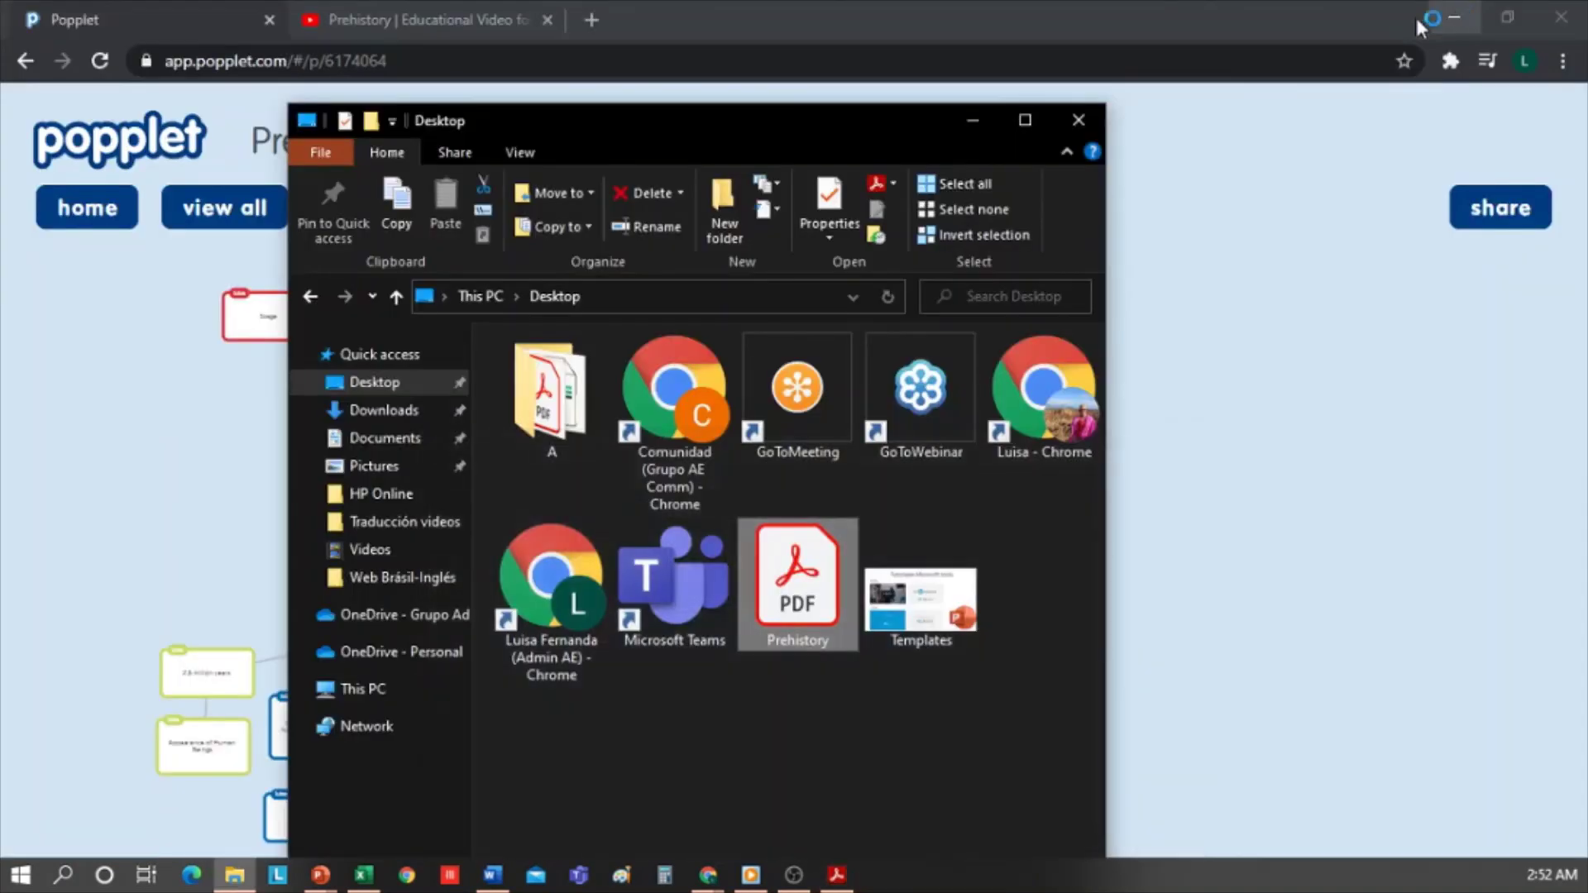
Step: Open the Prehistory board's share options and toggle 'make popplet public' on, then off again
left_click(1241, 203)
left_click(1500, 207)
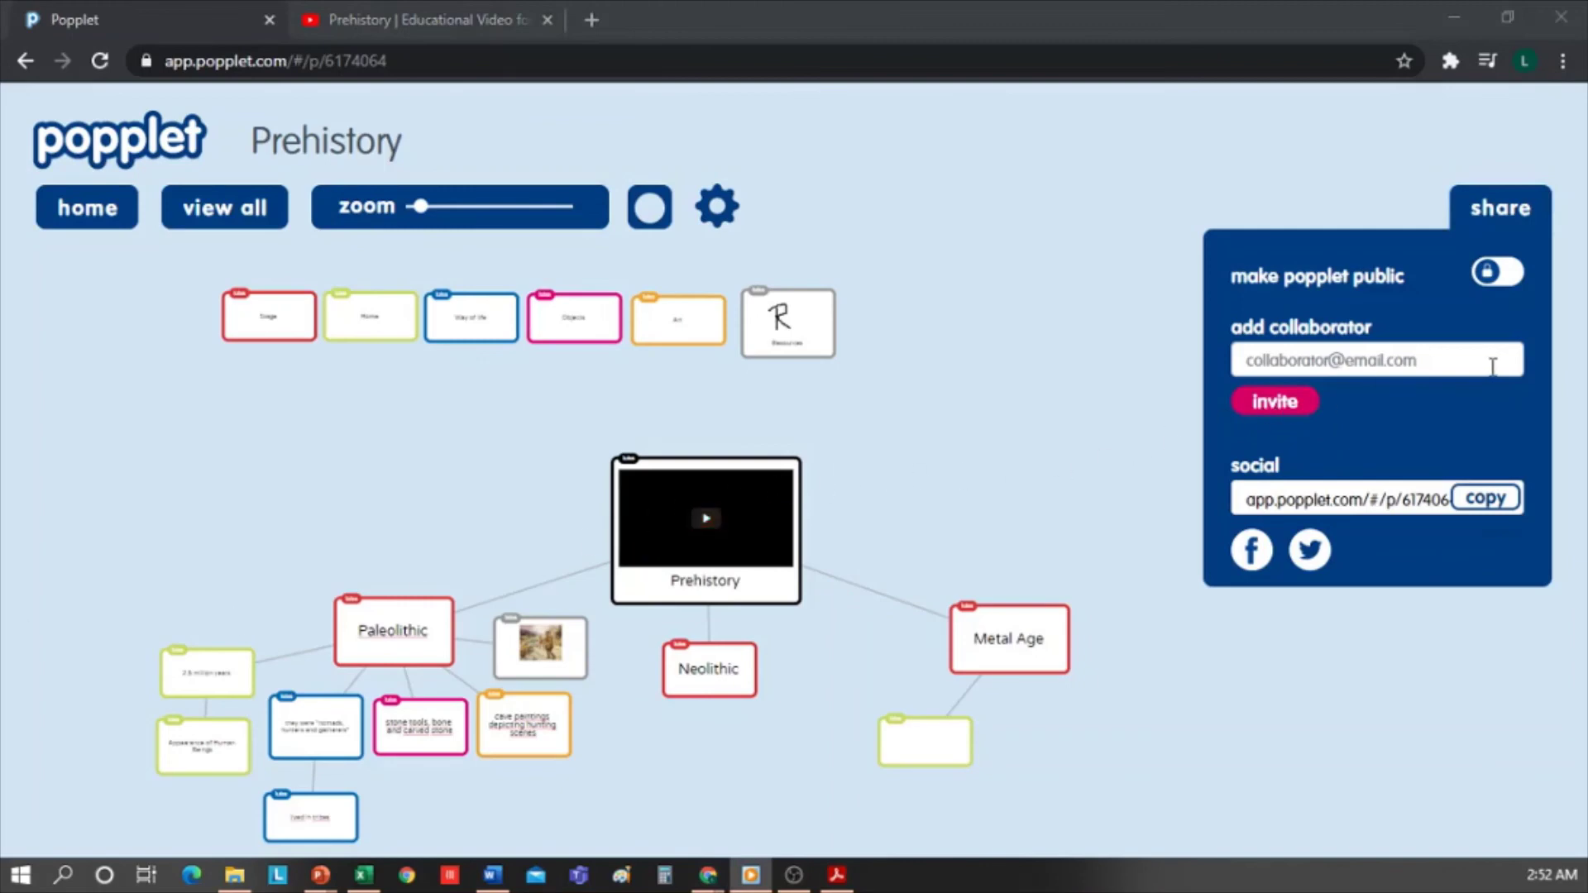
left_click(1491, 288)
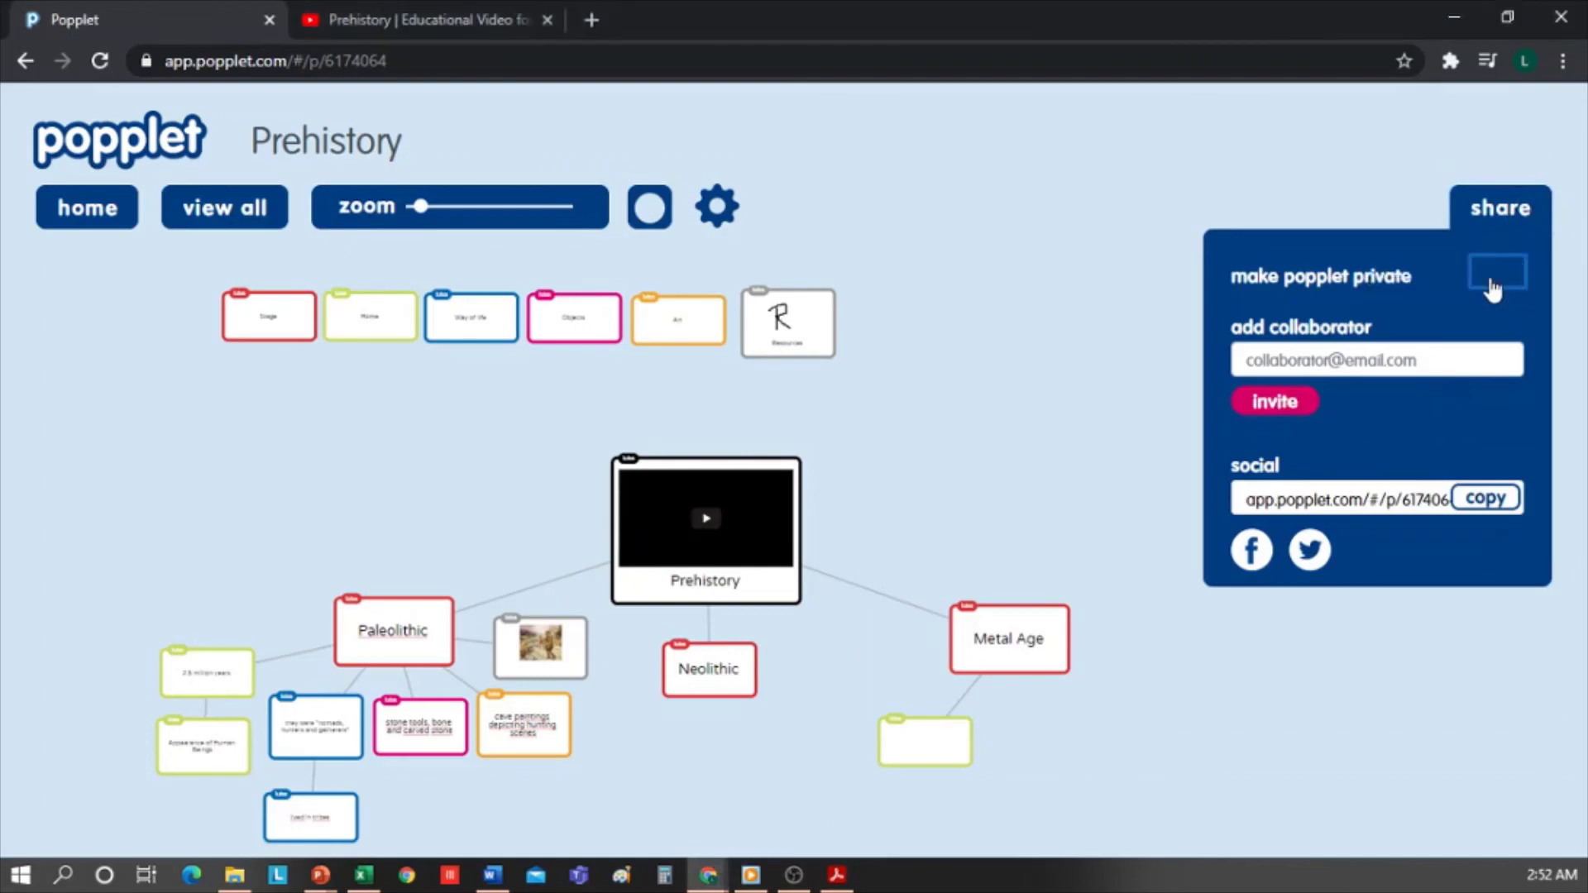
left_click(1493, 287)
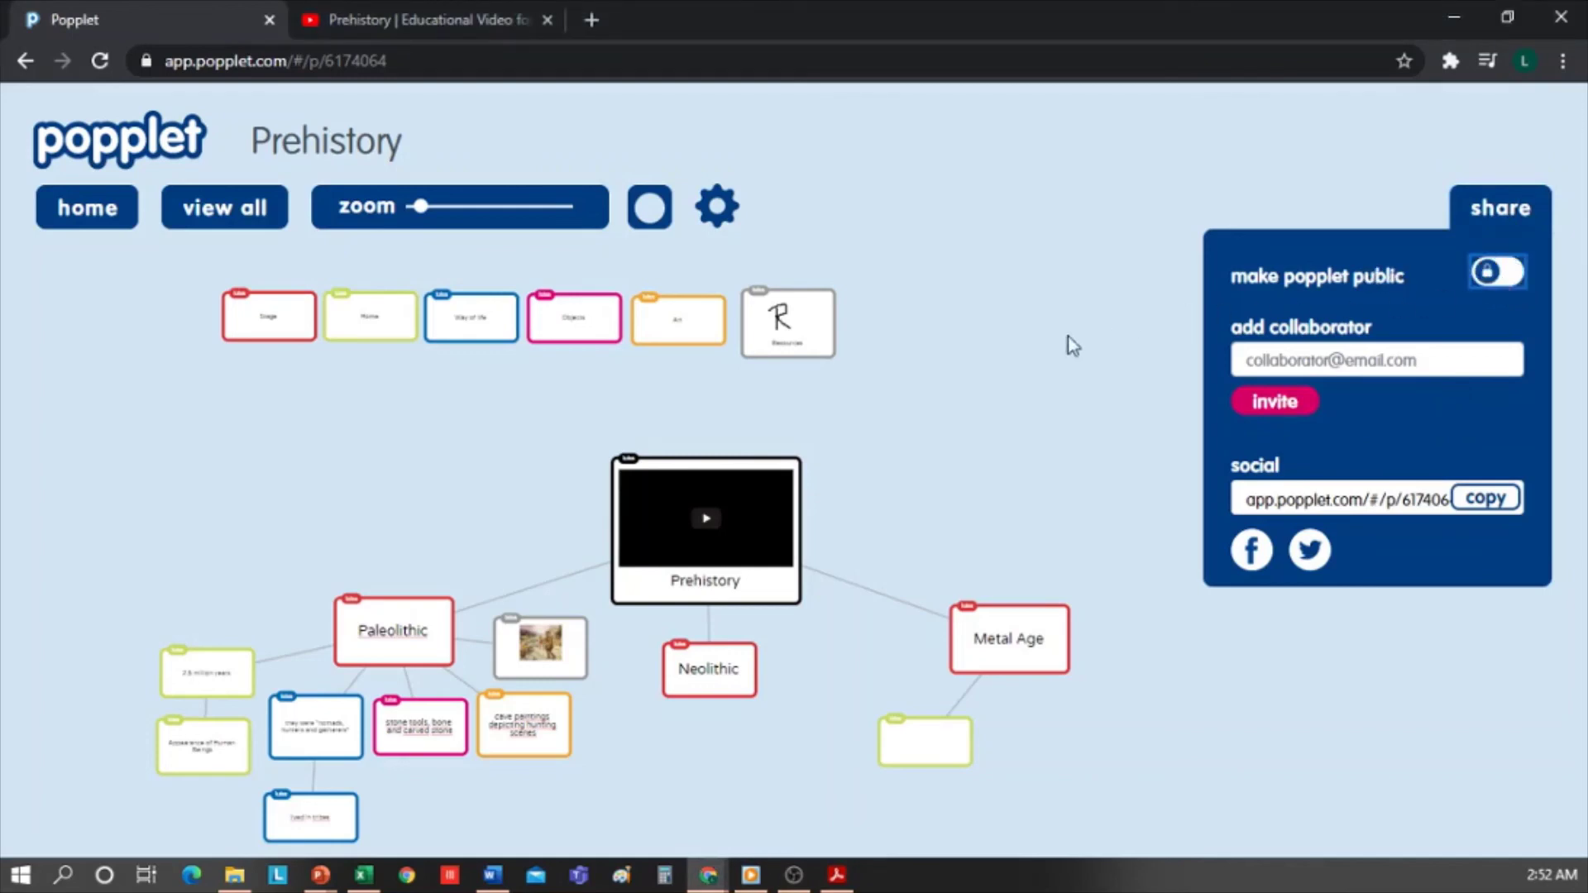